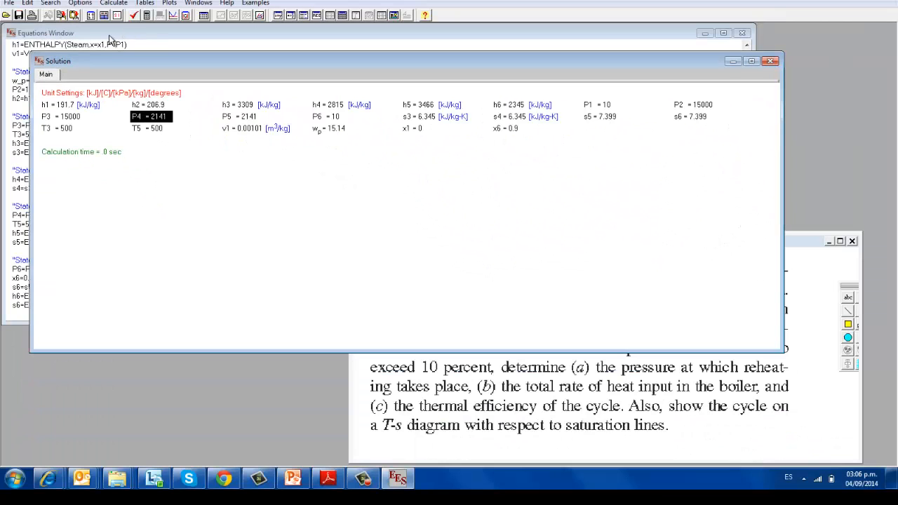
- Comment out the x6=0.90 equation under State 6 in the Equations Window
click(156, 35)
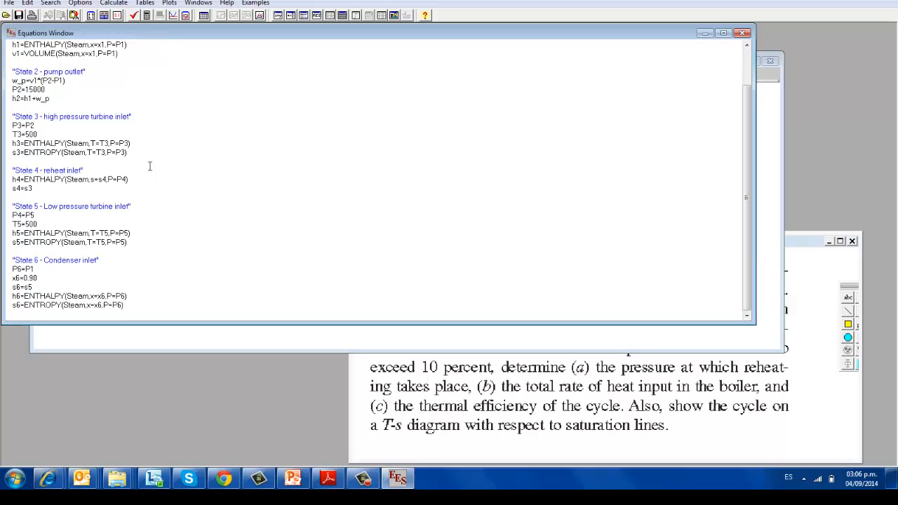
drag(39, 278, 10, 278)
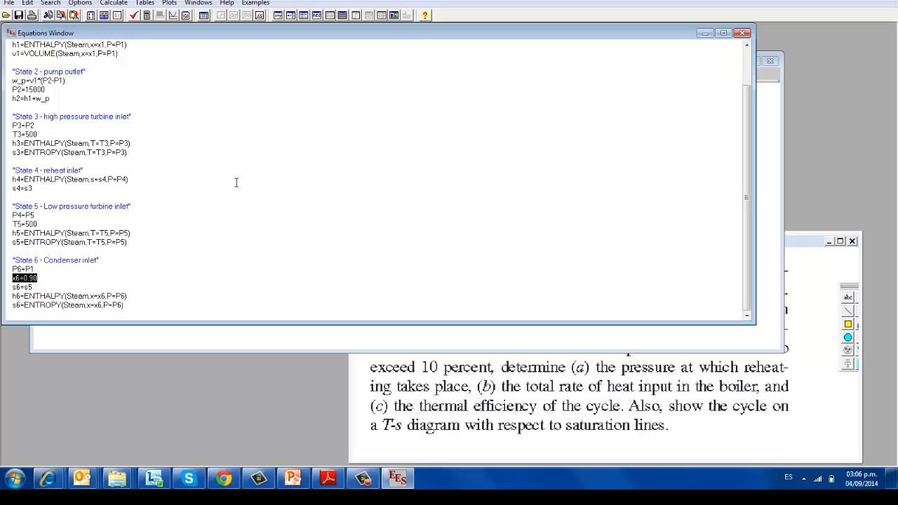
right_click(39, 278)
click(70, 285)
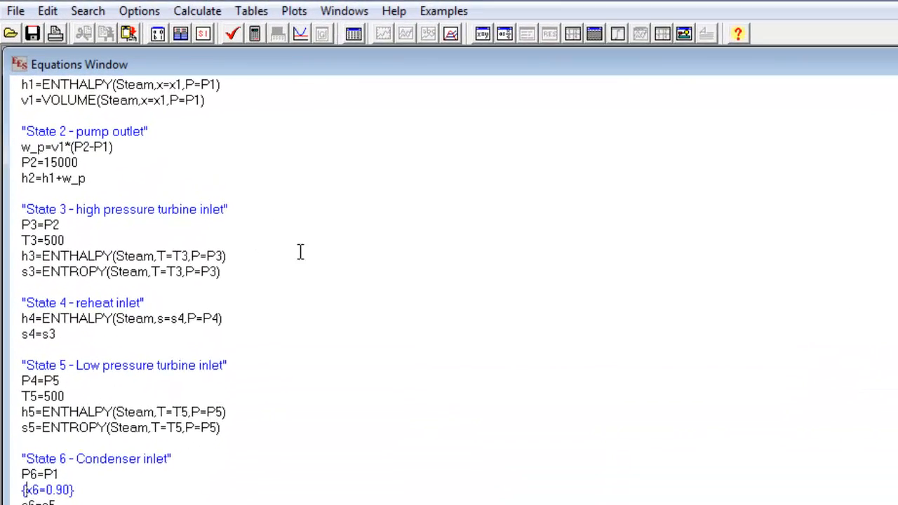
- Create a new parametric table with 10 runs containing the variables x6 and P5
click(254, 14)
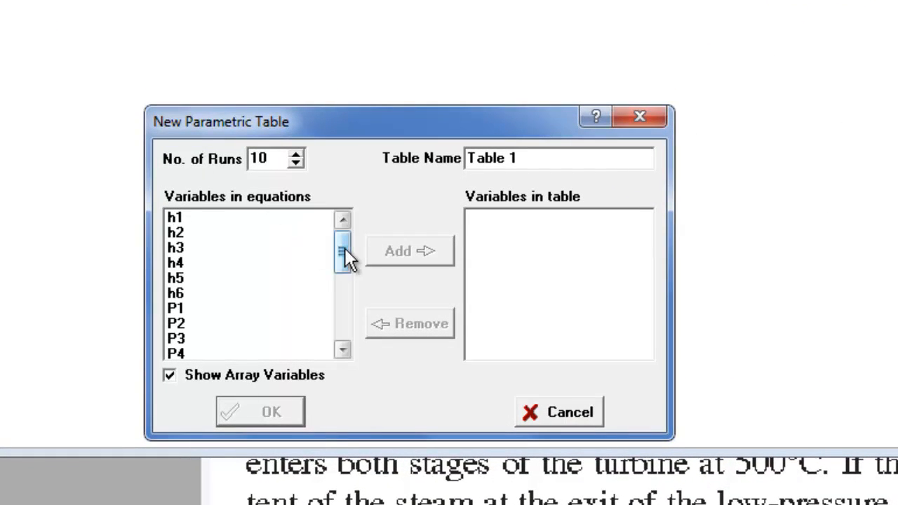
drag(343, 248, 343, 333)
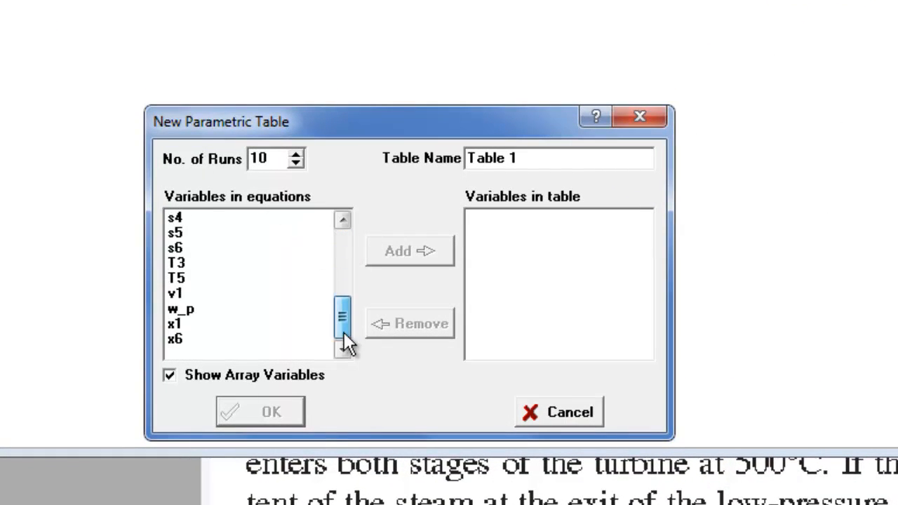
click(175, 340)
click(414, 254)
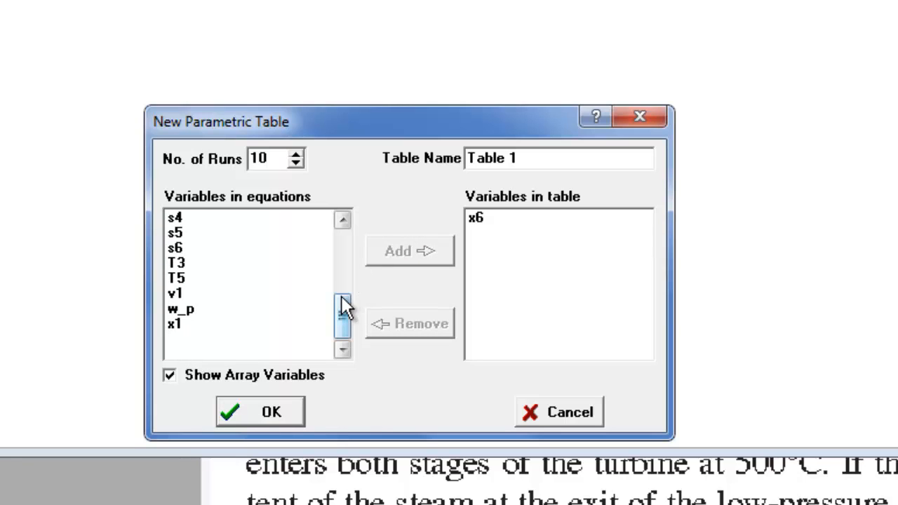
drag(343, 307, 345, 257)
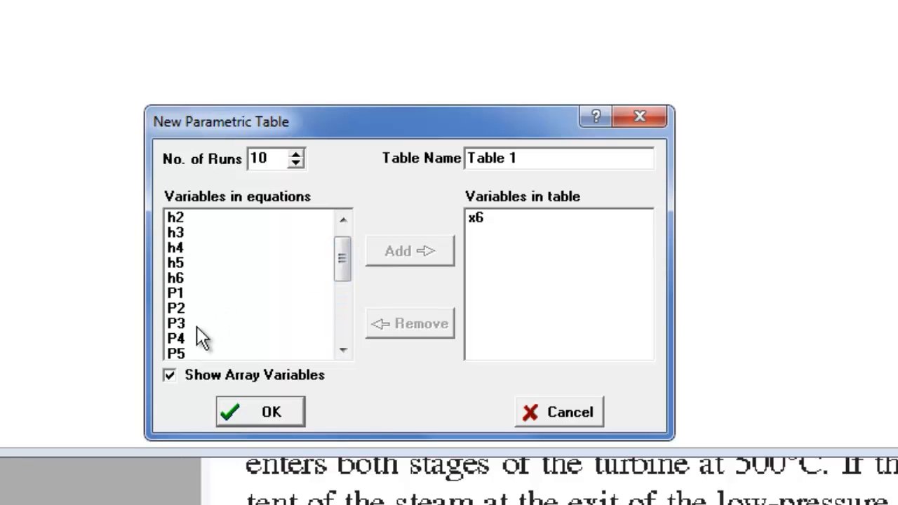
click(190, 354)
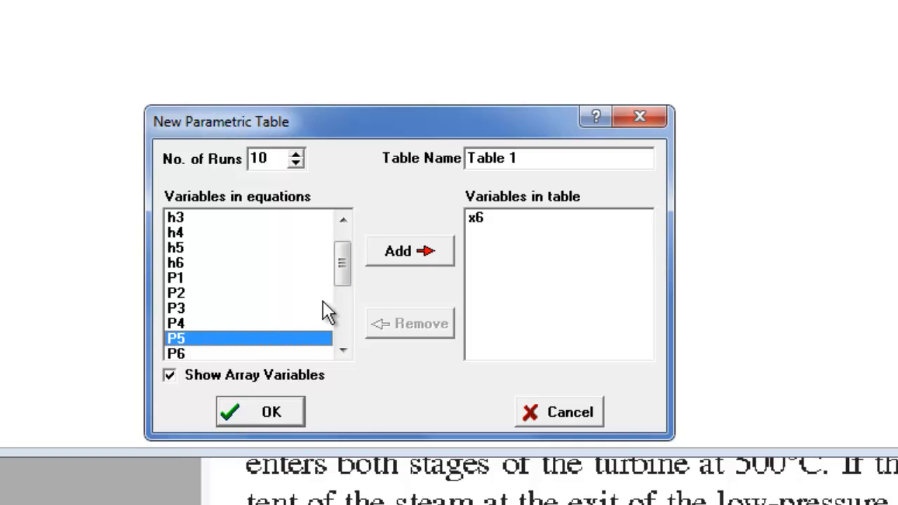
click(388, 257)
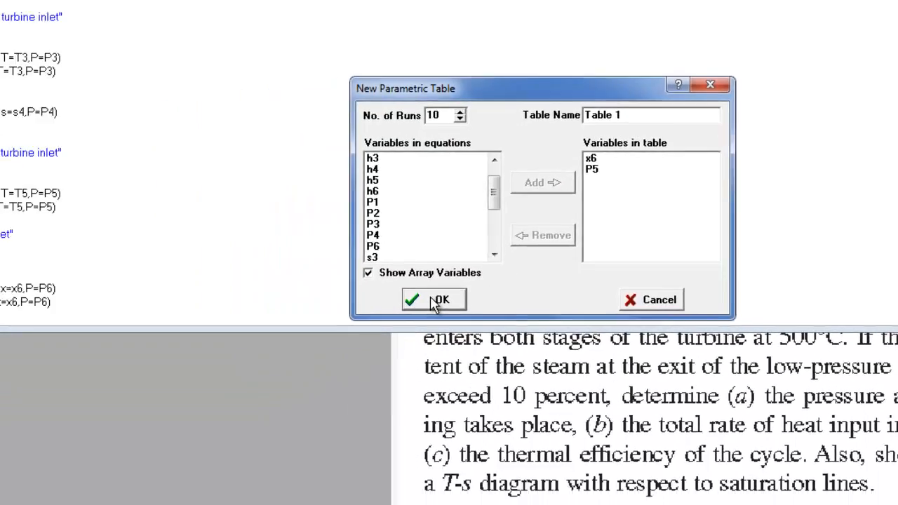
click(261, 413)
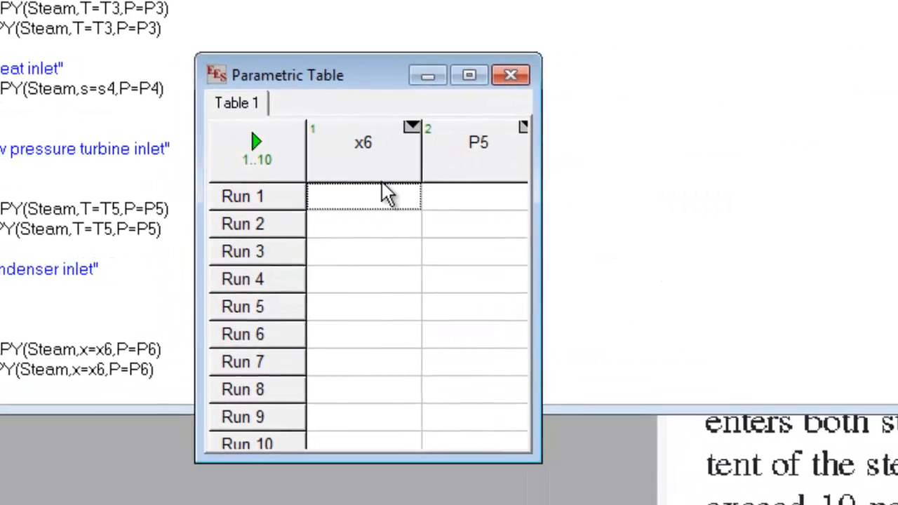
- Fill the x6 column of the parametric table with values from 0.9 to 1 over rows 1 to 10
click(233, 126)
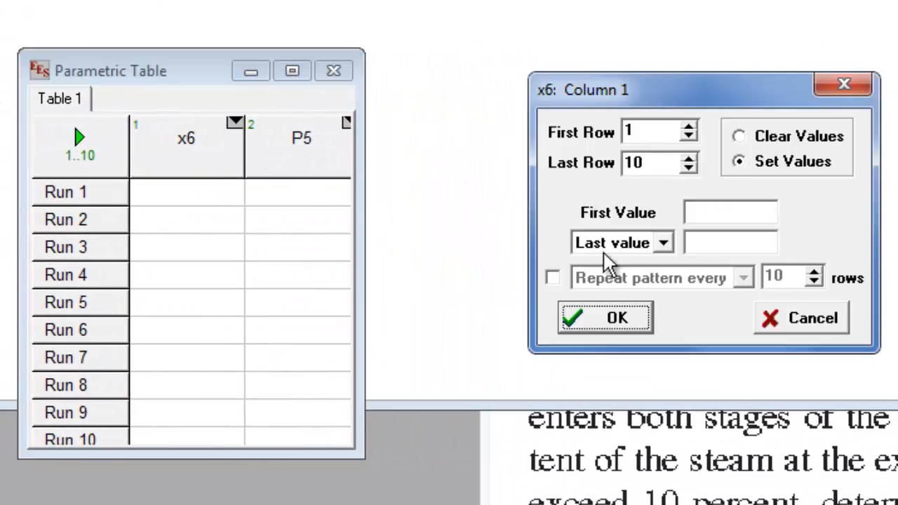
click(715, 244)
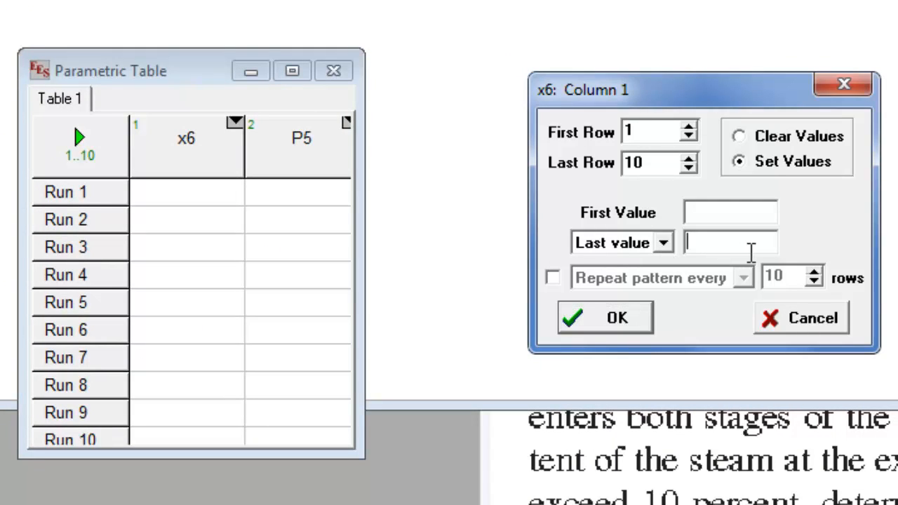
text(1)
click(723, 209)
text(.9)
click(618, 320)
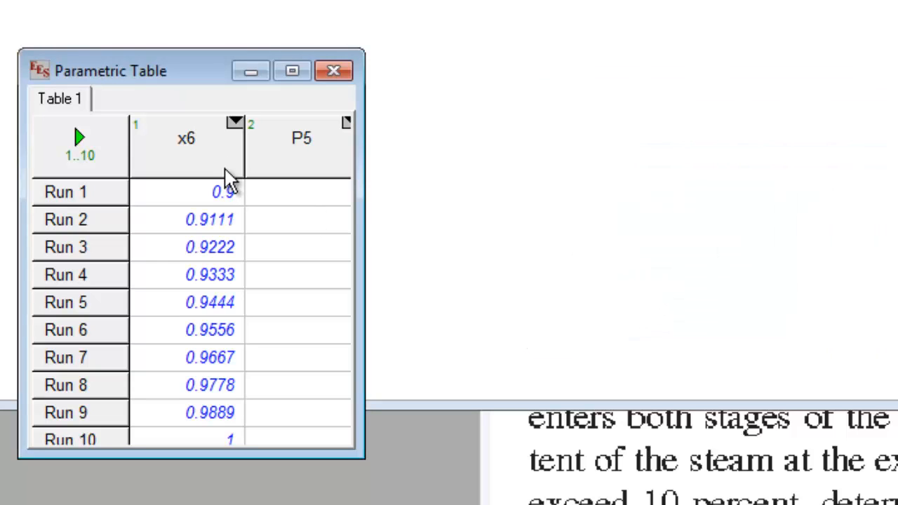
- Refill the x6 column with a first value of 0.80, keeping 1 as the last value
click(234, 123)
click(733, 206)
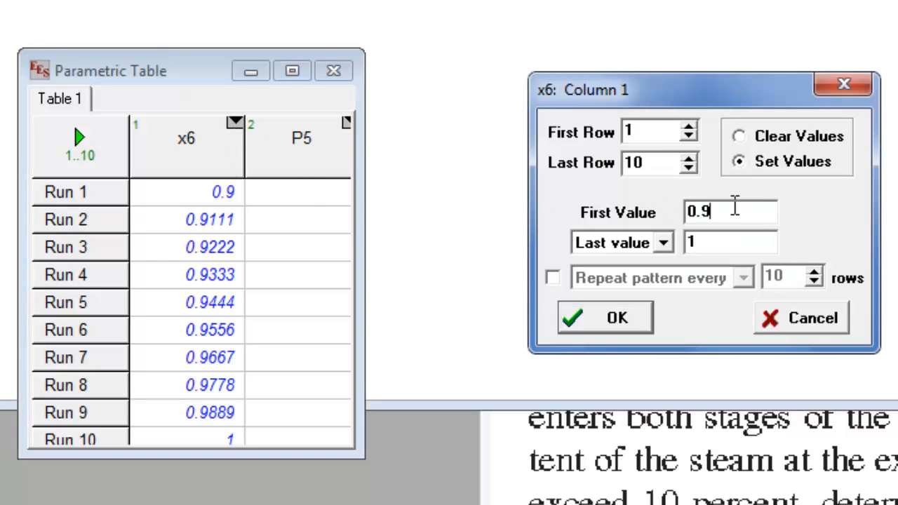
text(1)
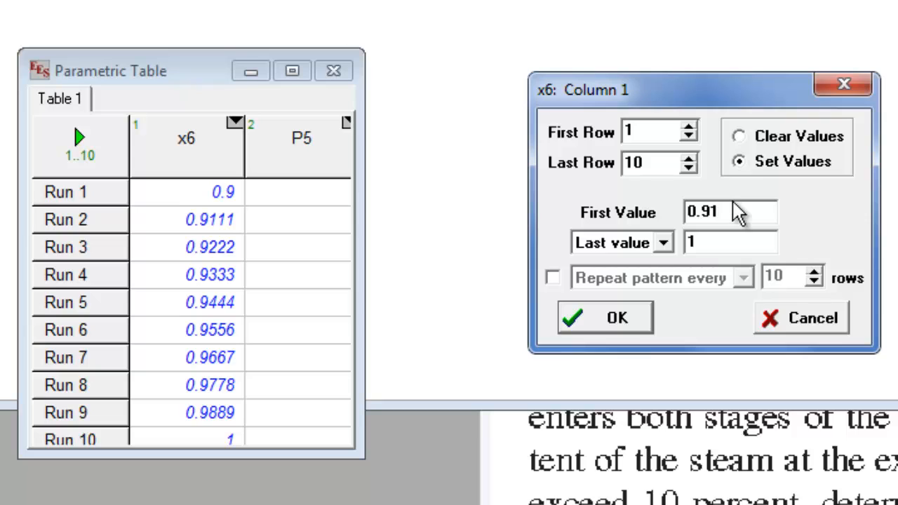
drag(728, 211, 665, 214)
text(.80)
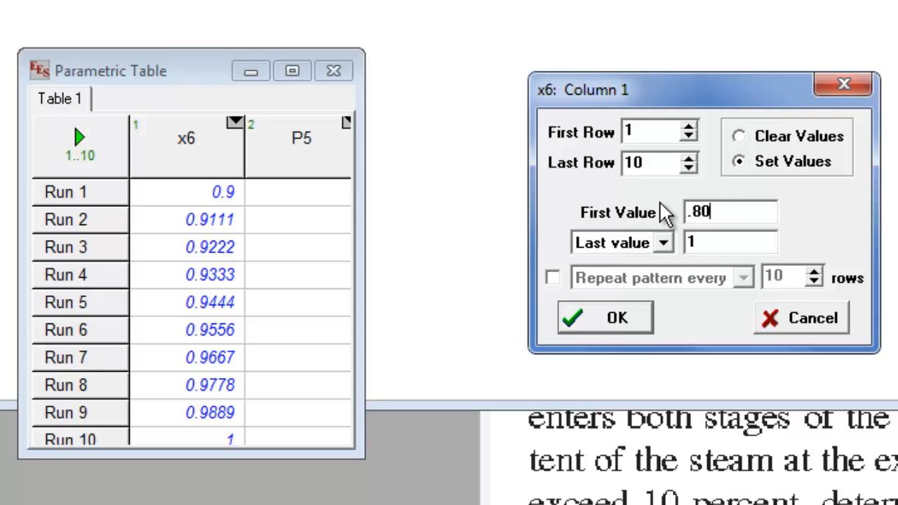
click(635, 323)
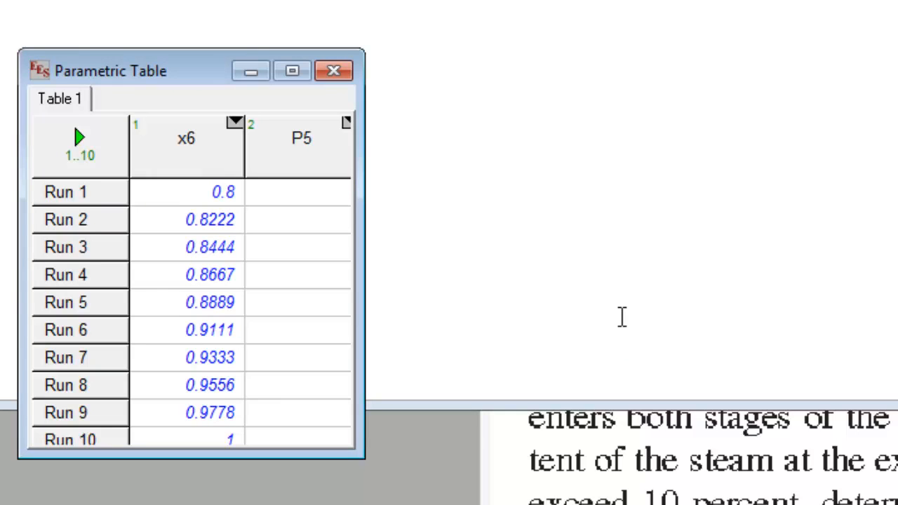
- Set Run 1 of x6 to 0.82 and refill the column from 0.82 to 1 over the 10 rows
click(242, 191)
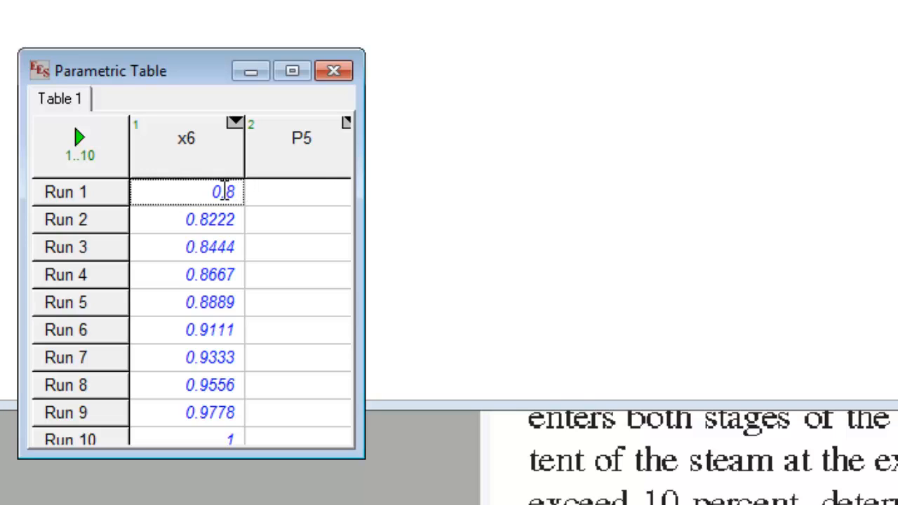
click(161, 185)
text(.82)
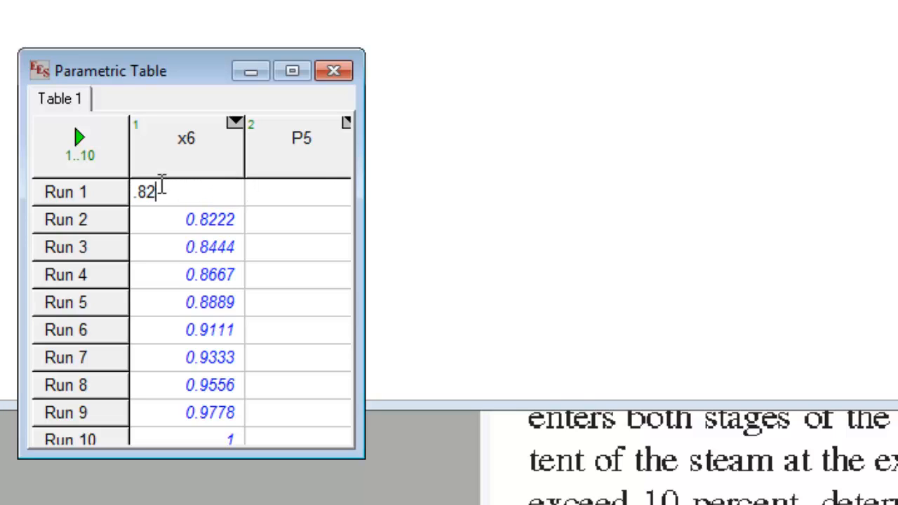
key(Return)
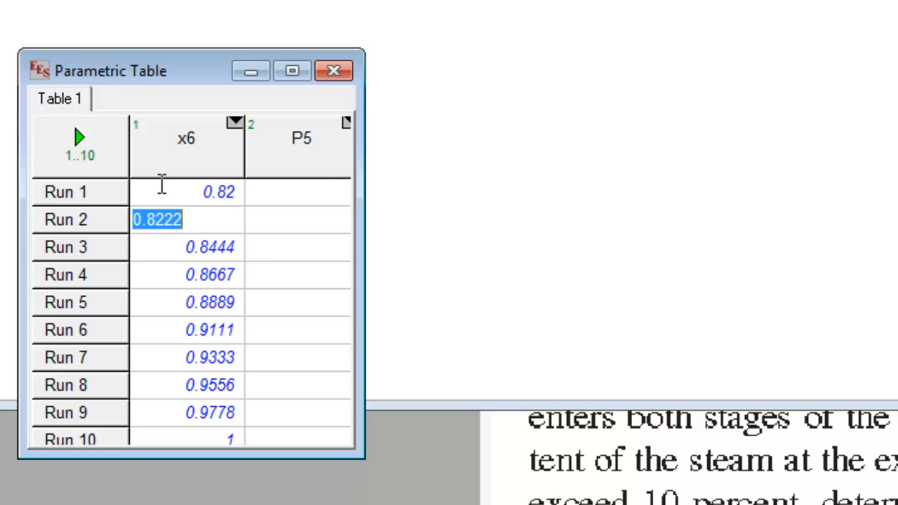
click(236, 124)
click(747, 215)
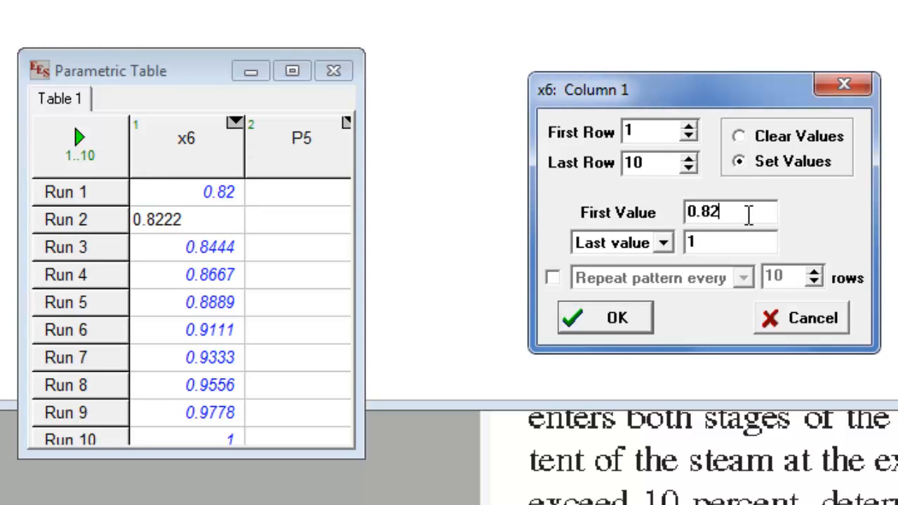
click(621, 316)
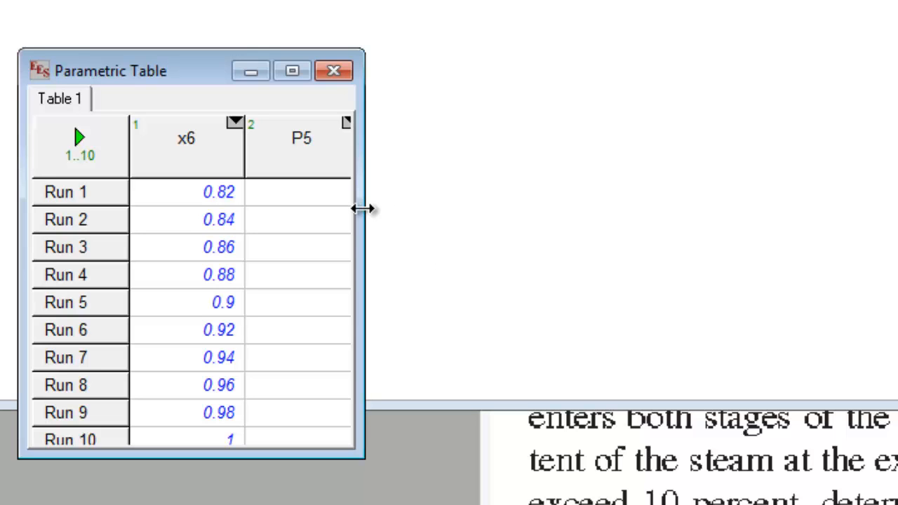
- Solve the parametric table to calculate P5 for all 10 runs
key(F3)
click(829, 273)
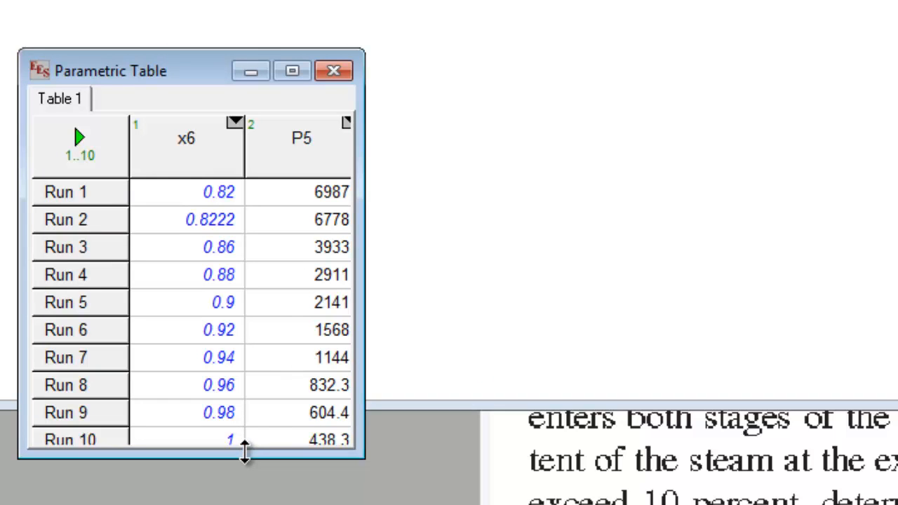
mouse_move(245, 452)
mouse_down()
mouse_move(244, 498)
mouse_move(247, 451)
mouse_up()
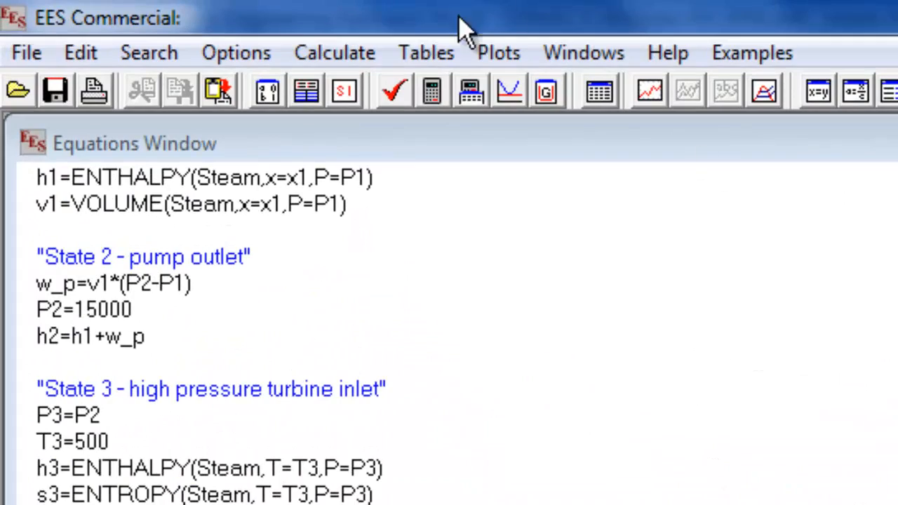
- Create an X-Y plot from Table 1 with x6 on the X-axis and P5 on the Y-axis
click(499, 52)
mouse_move(597, 93)
click(871, 92)
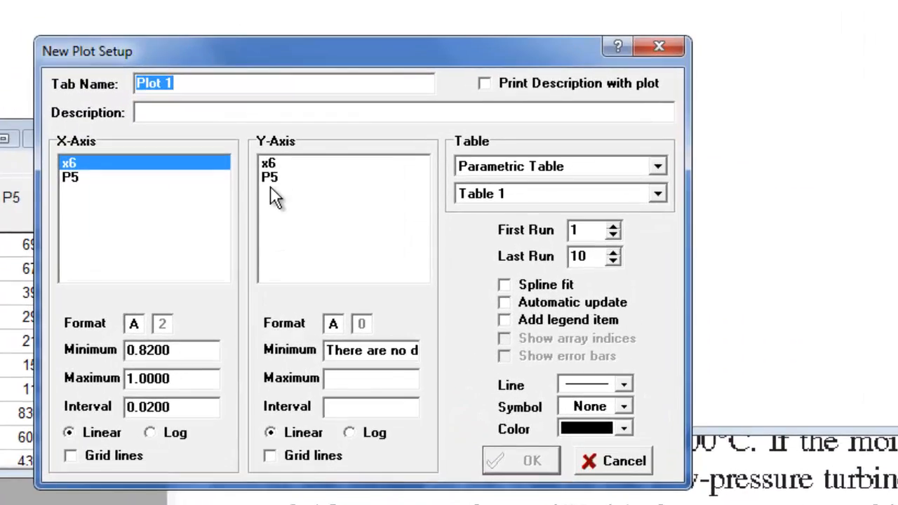
click(270, 177)
click(277, 191)
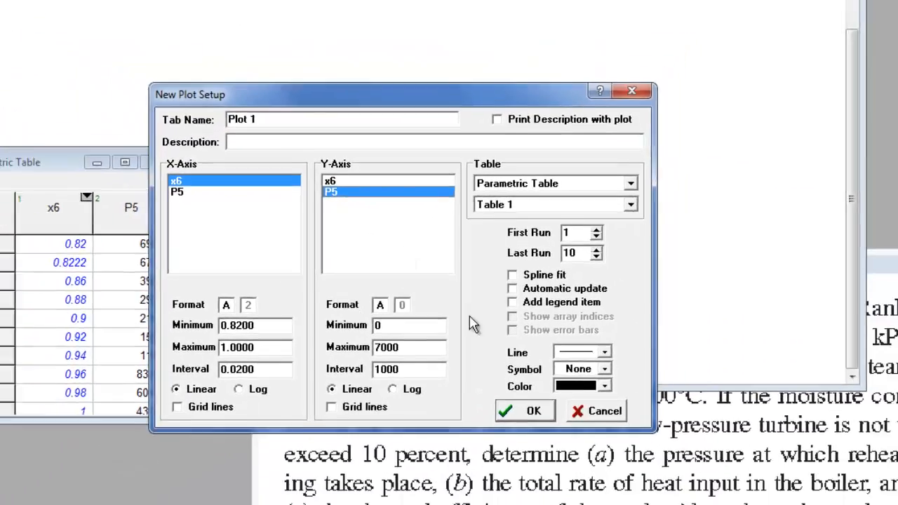
click(526, 410)
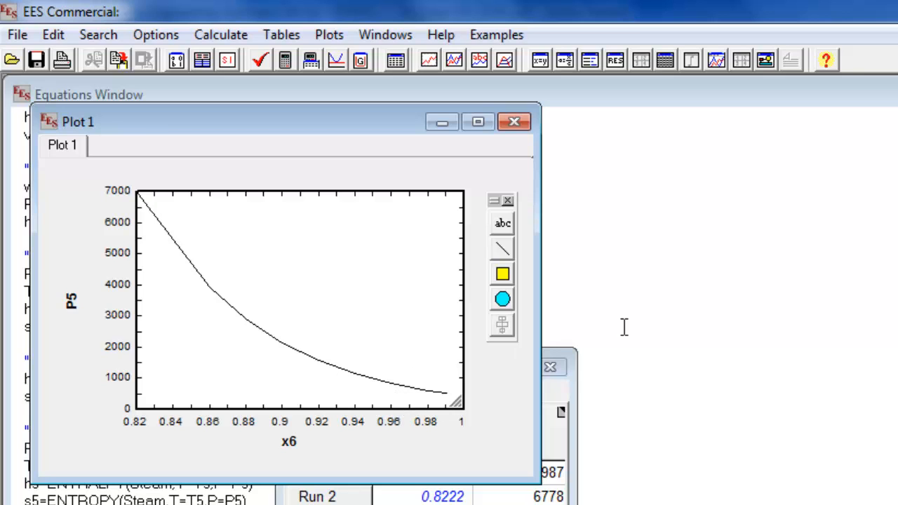
- Add the heat input equation q_in=(h3-h2)+(h5-h4) at the end of the Equations Window
click(736, 296)
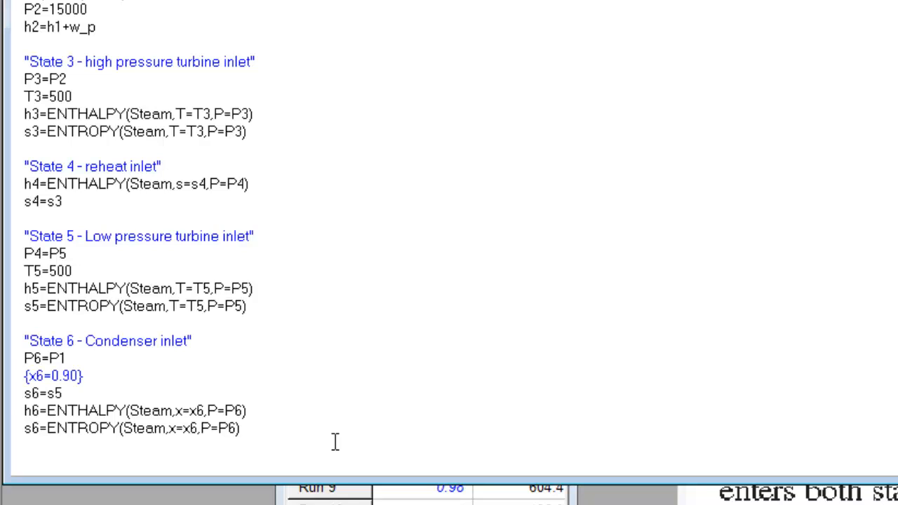
text(q_in=(h3-h1)
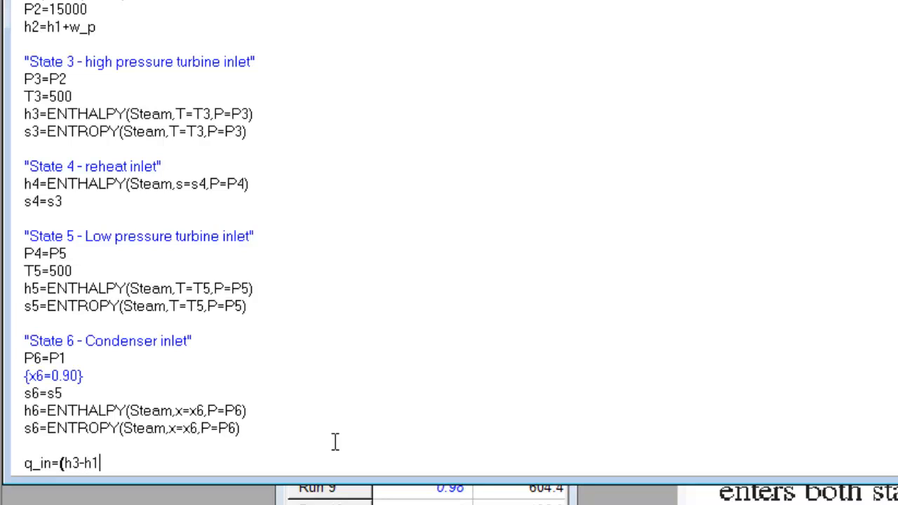
key(BackSpace)
text(2)+(h)
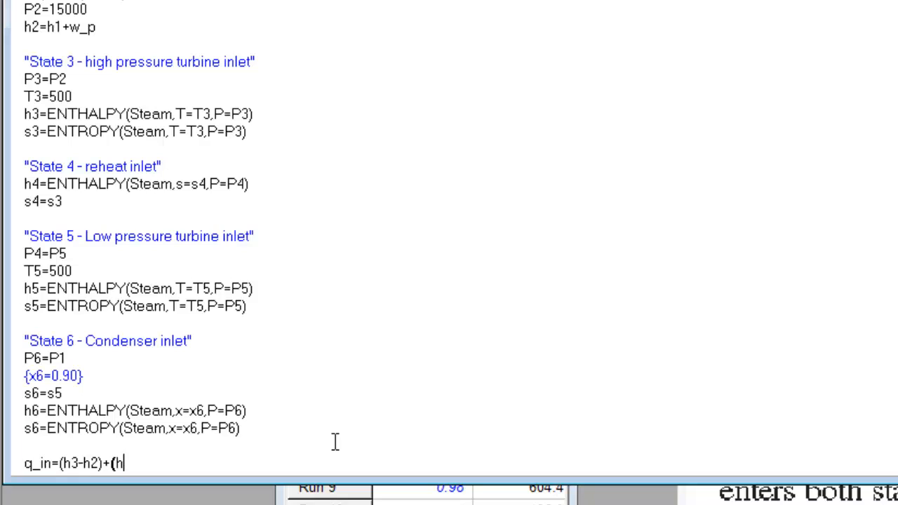
text(5-h4))
key(Return)
- Add the turbine work equation w_t=(h3-h4)+(h5-h6) below the heat input equation
text(w)
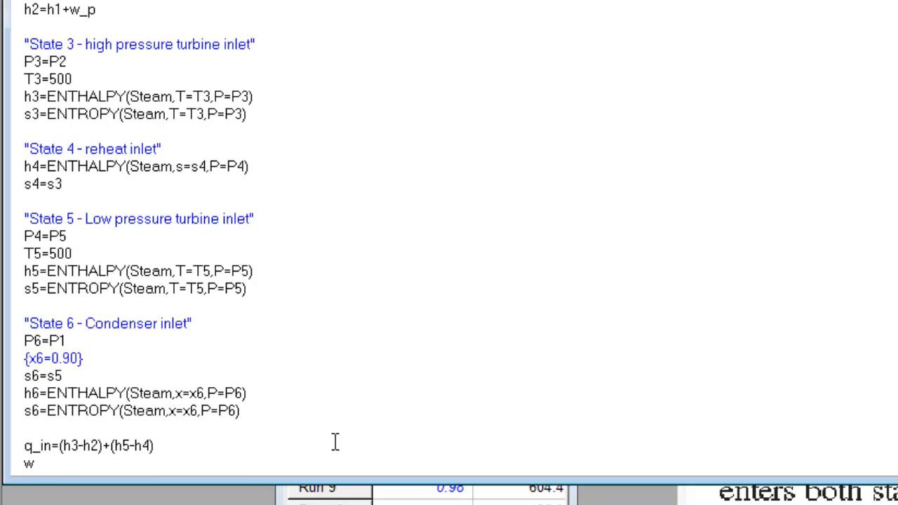
text(_t=(h3-h4)
text()+(h)
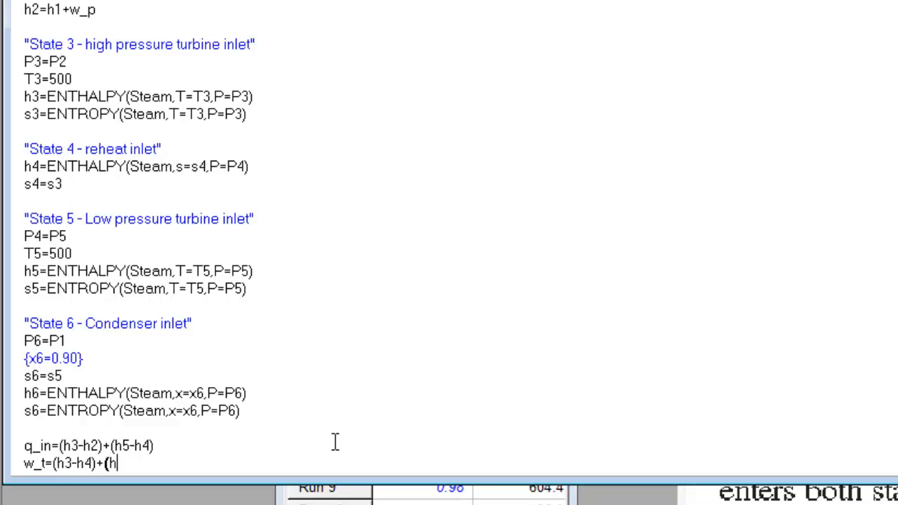
text(5-h6))
- Add the net work equation w_net=w_t-w_p on a new line below the turbine work equation
key(Return)
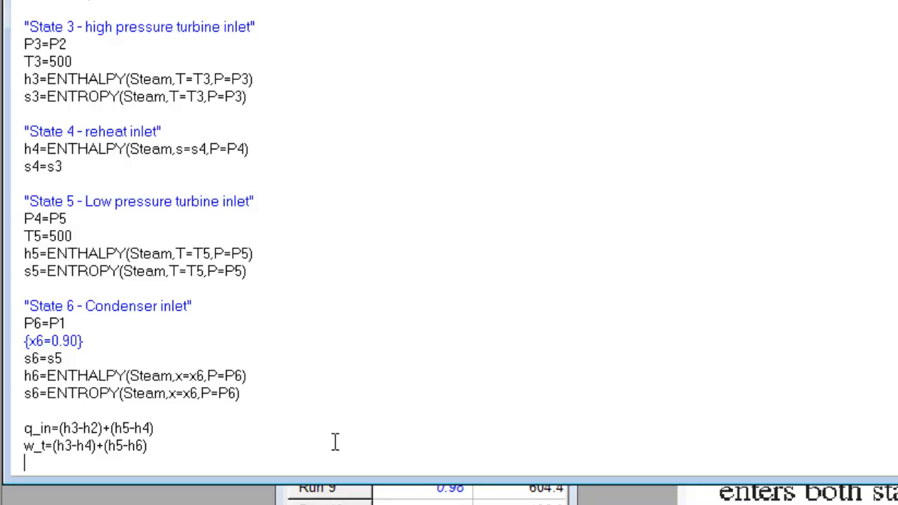
key(BackSpace)
key(BackSpace)
text(net=w_t-w_p)
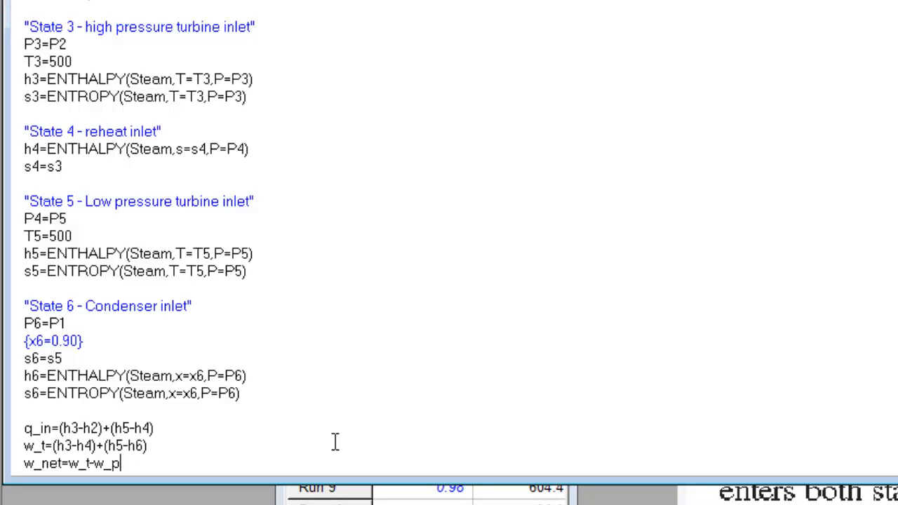
- Remove the comment braces from x6=0.90 under State 6 and solve the equation set
click(123, 334)
click(28, 341)
key(BackSpace)
key(F2)
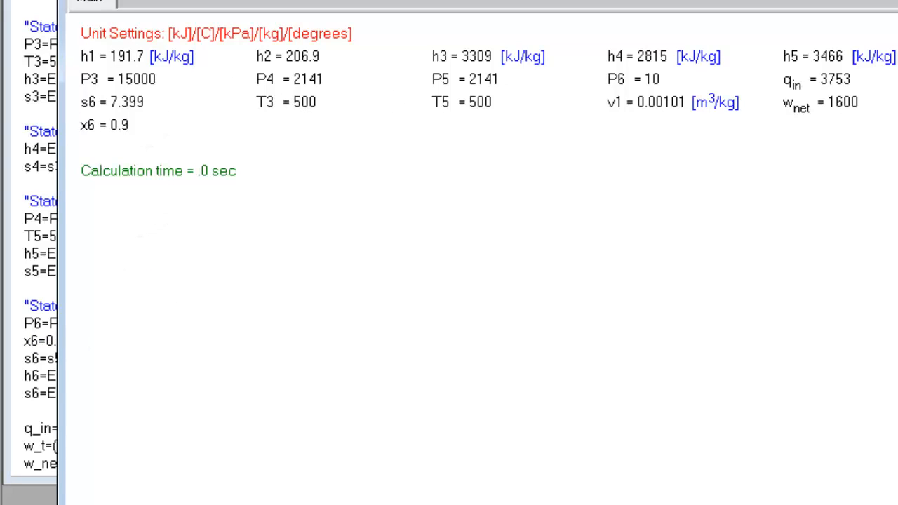
- Add the thermal efficiency equation eta=w_net/q_in below the net work equation and solve the equation set
click(44, 368)
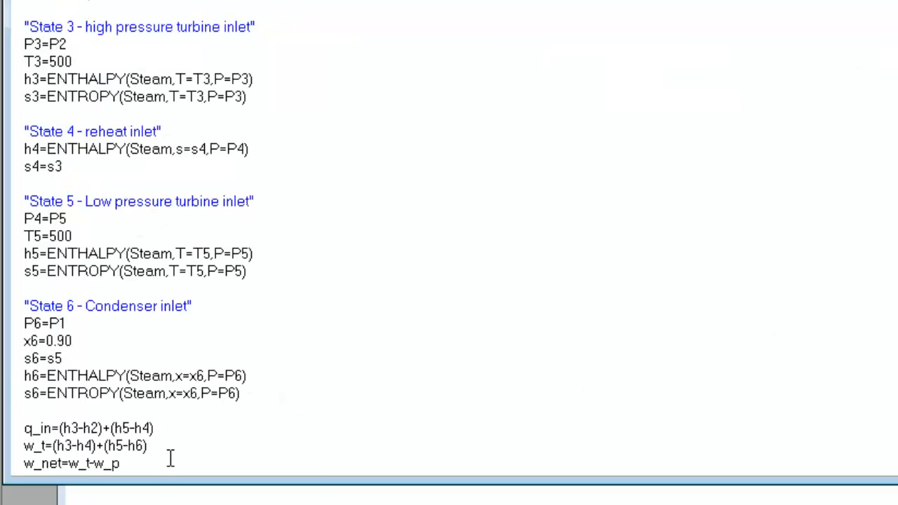
key(Return)
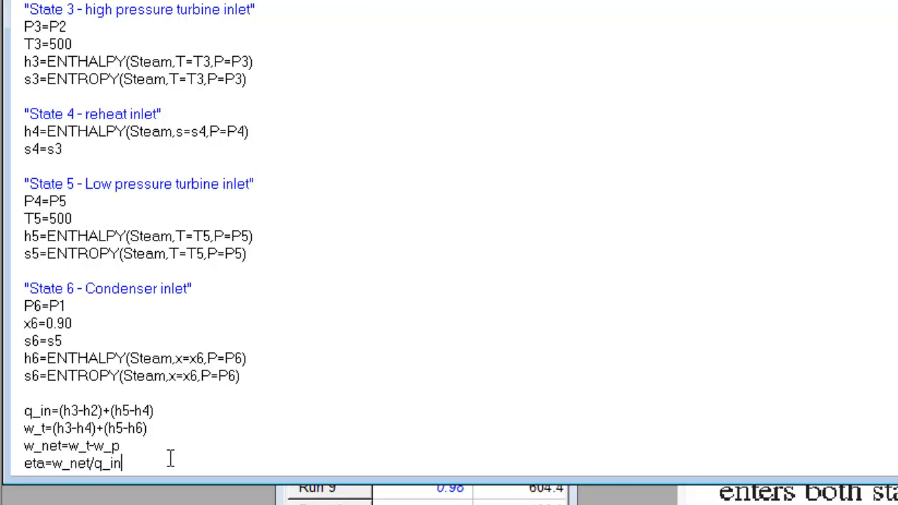
key(F2)
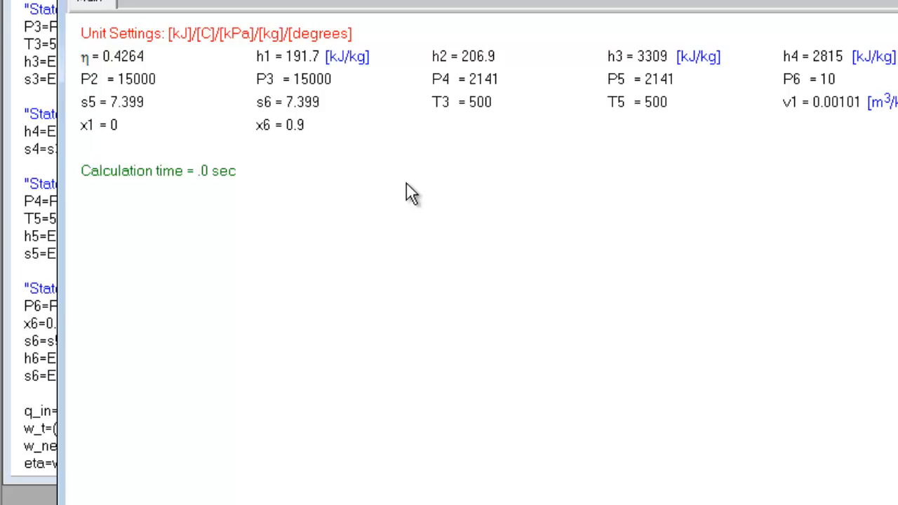
- Comment out x6=0.90 under State 6 in the Equations Window and bring the parametric table to the front
click(28, 326)
click(9, 327)
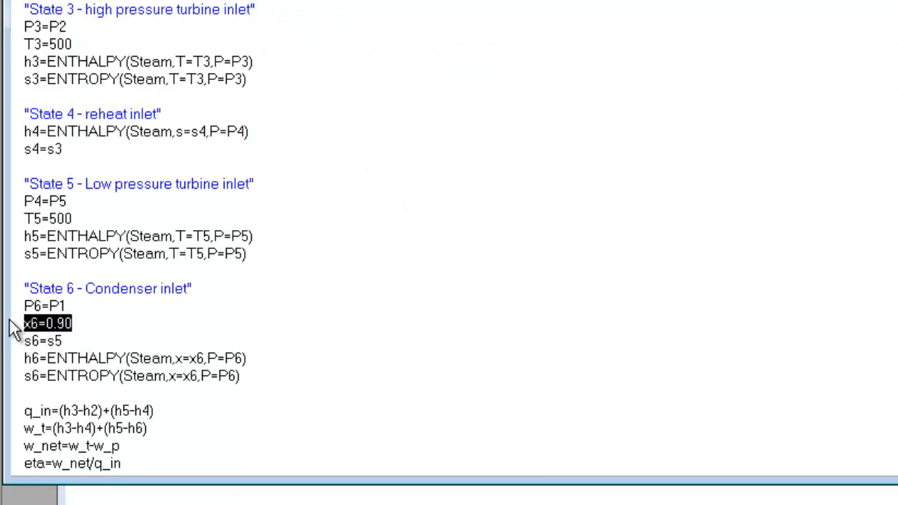
right_click(41, 320)
click(110, 335)
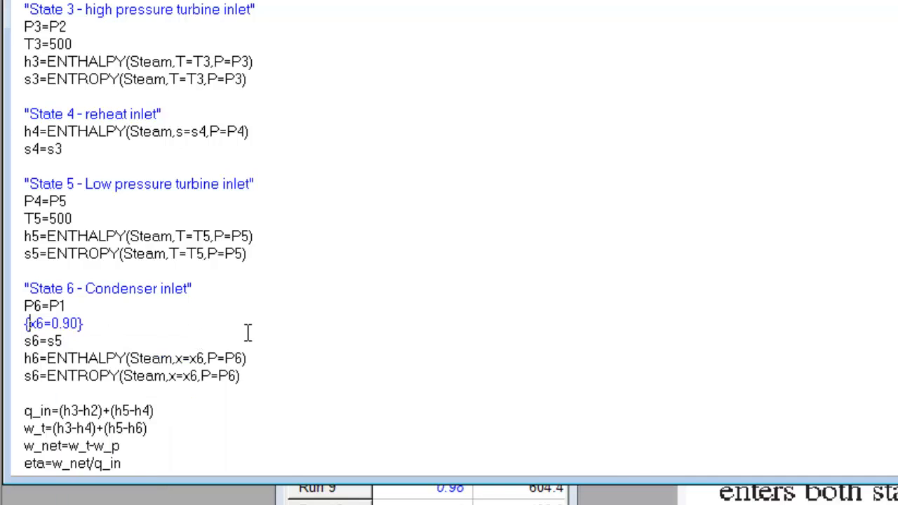
click(421, 497)
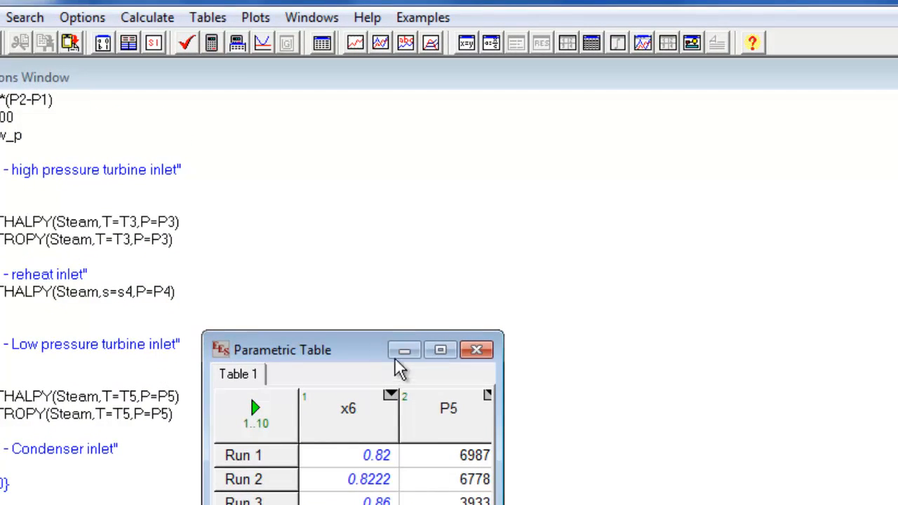
- Try to add the variable eta to parametric Table 1 and solve runs 1 to 10
click(222, 17)
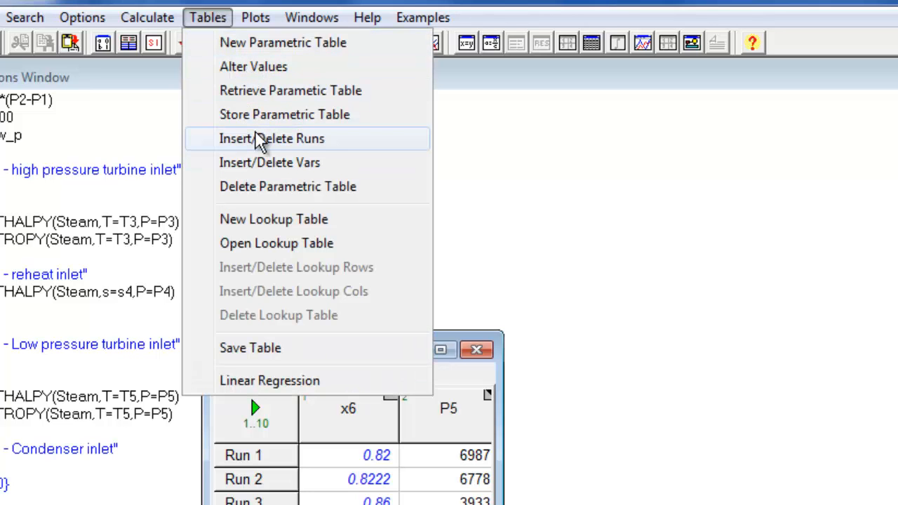
click(259, 163)
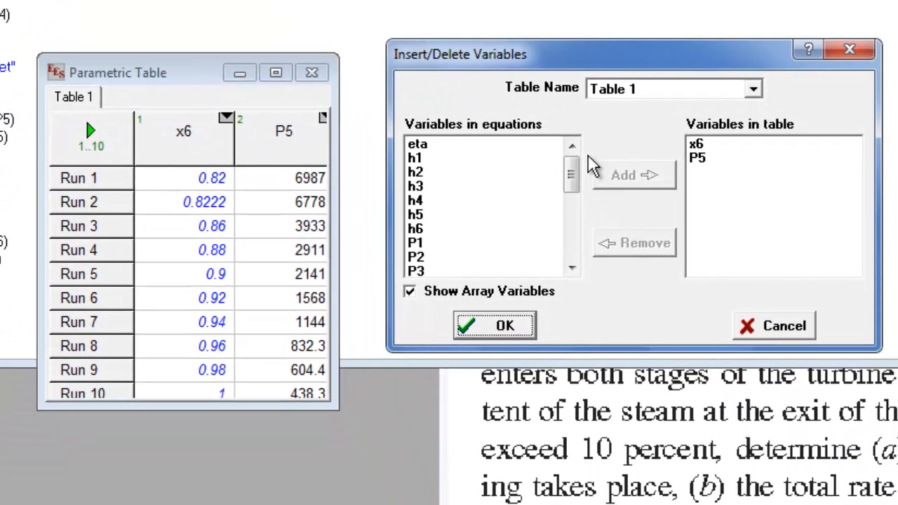
drag(571, 172, 582, 124)
click(436, 144)
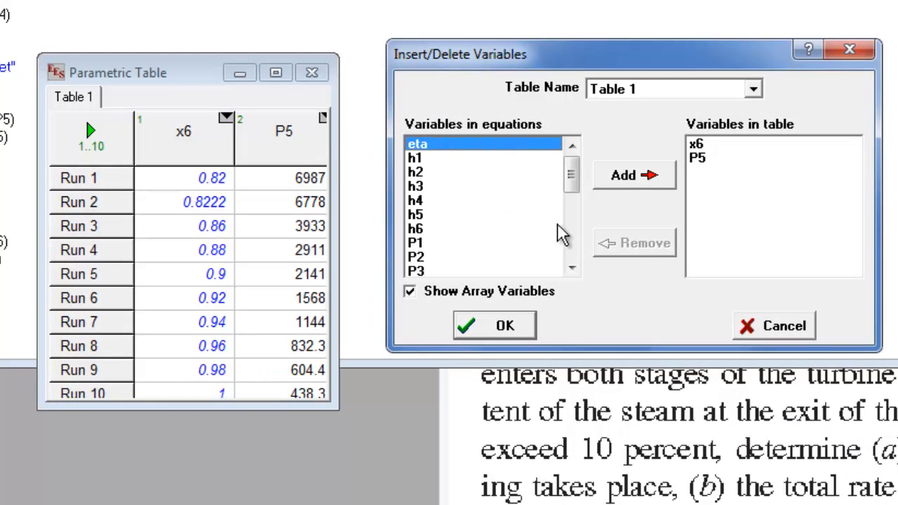
click(499, 325)
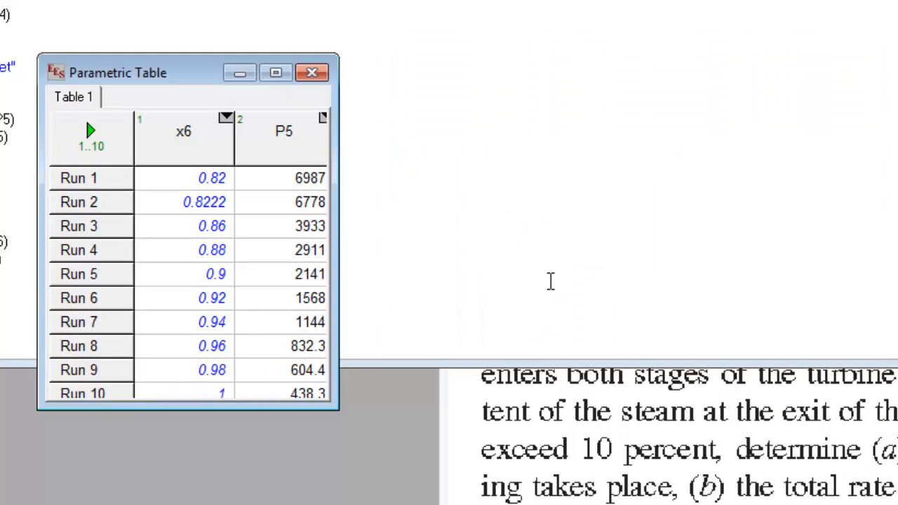
key(F3)
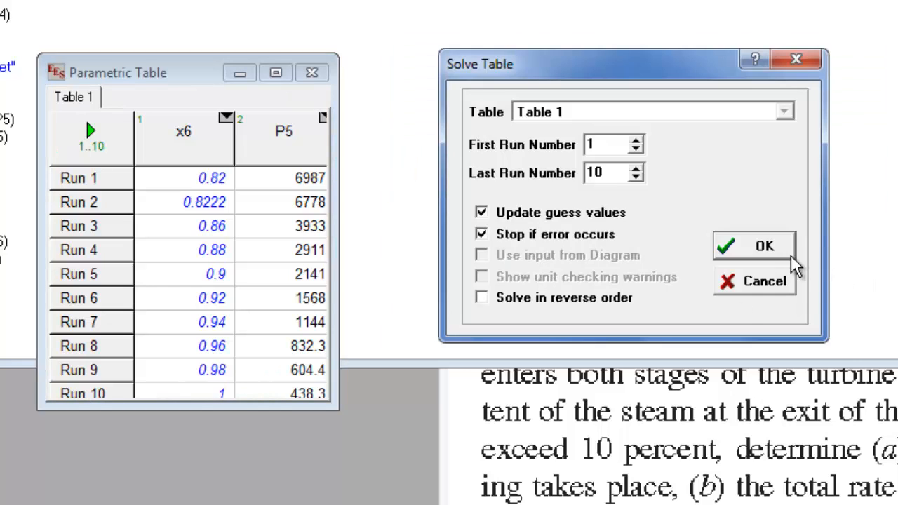
click(760, 245)
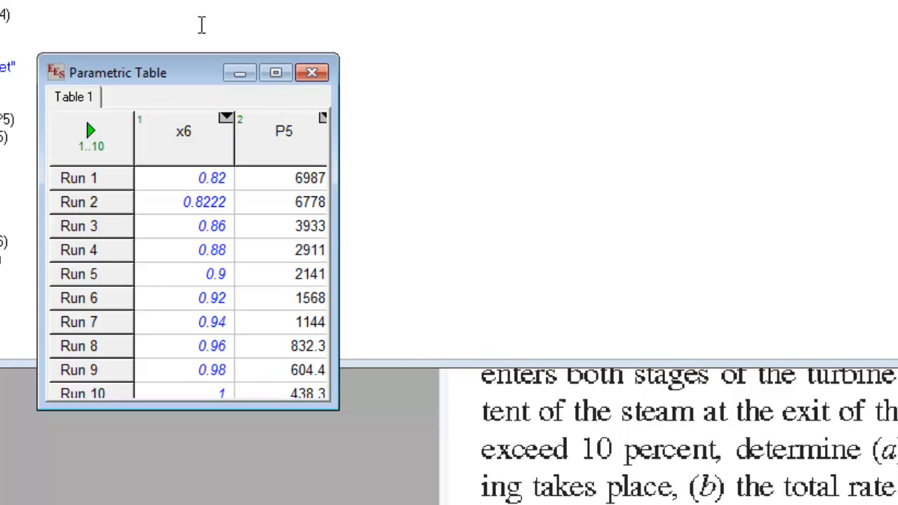
- Add eta as a column in parametric Table 1, widening the table window to fit, and solve runs 1 to 10
click(36, 0)
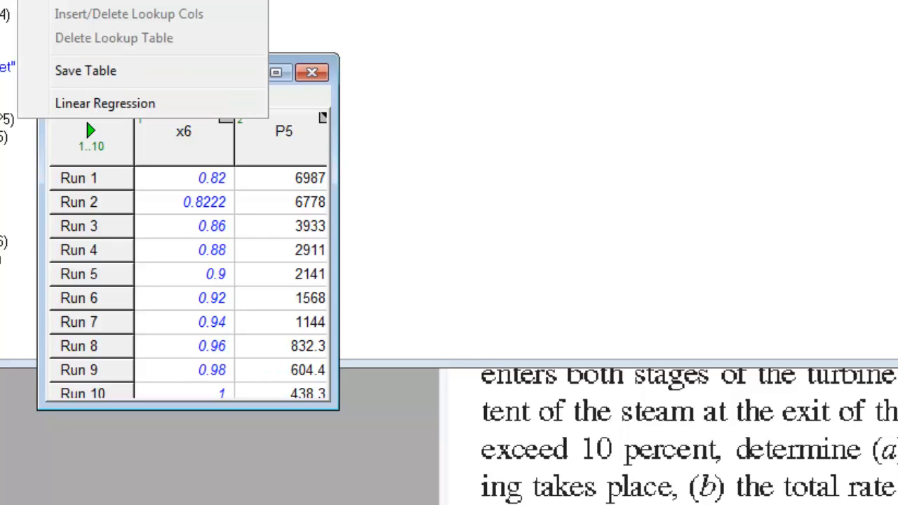
click(112, 0)
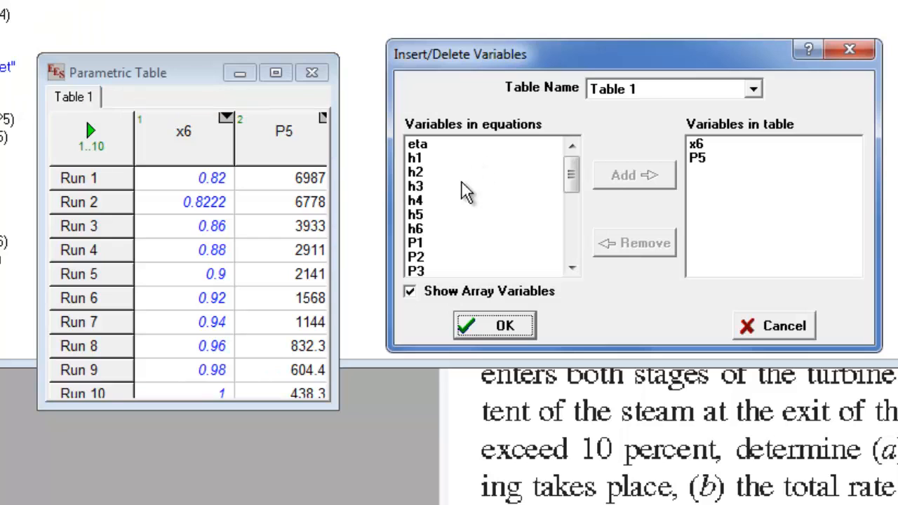
click(459, 146)
click(624, 175)
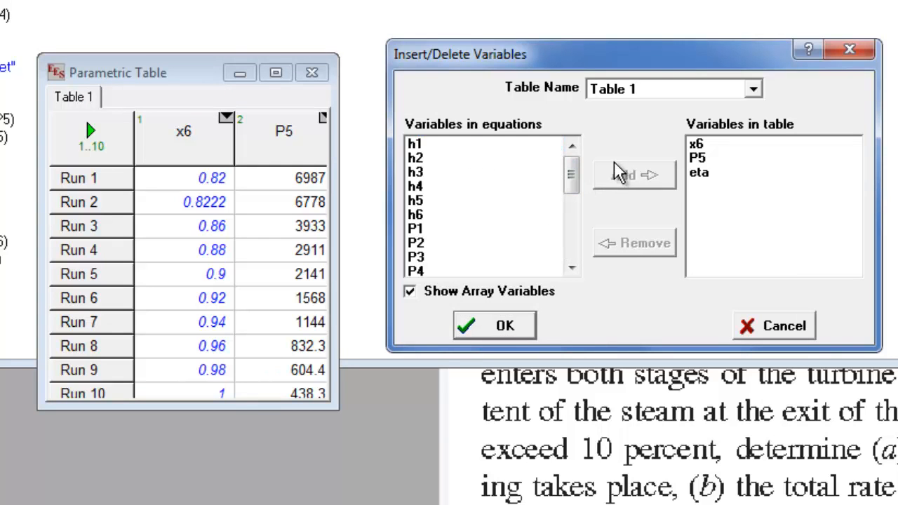
click(505, 325)
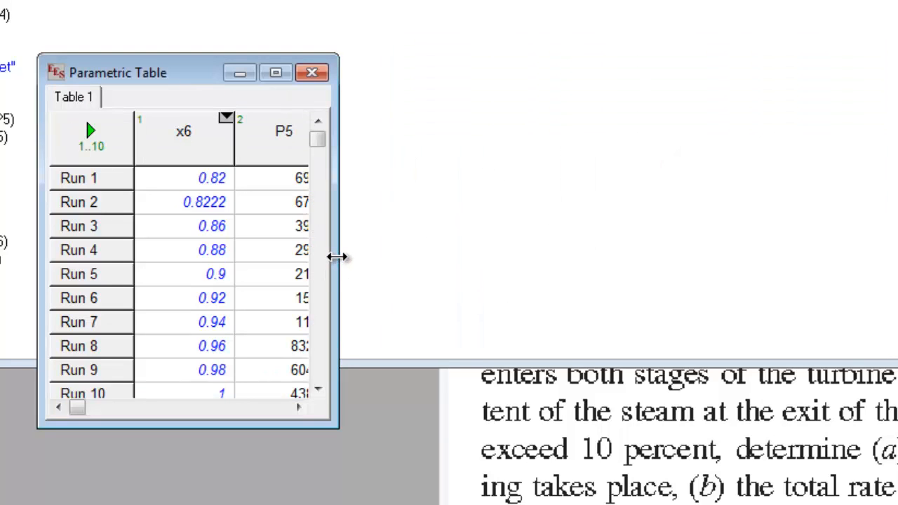
drag(340, 256, 510, 279)
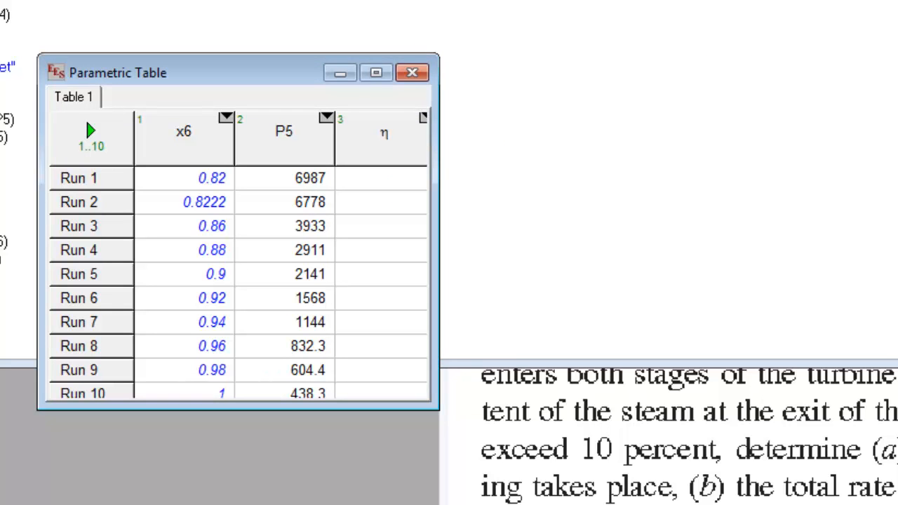
key(F3)
click(758, 244)
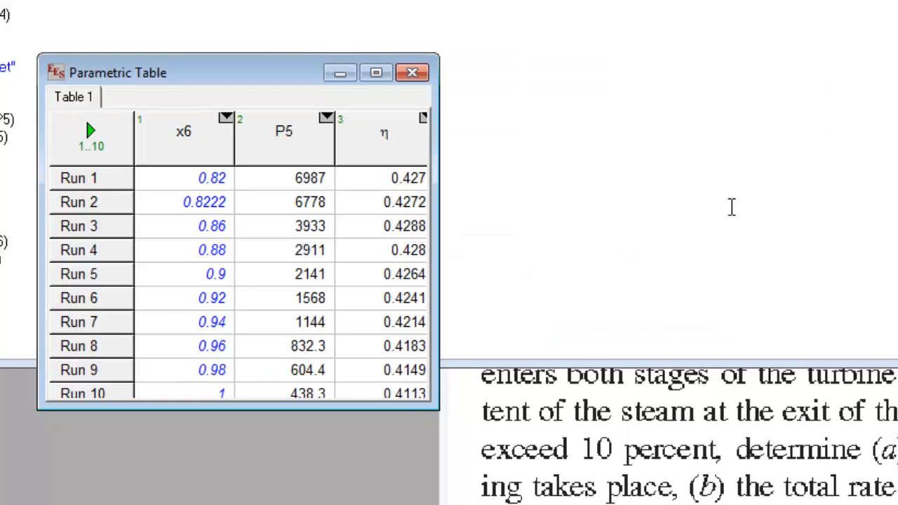
- Overlay eta against x6 on Plot 1 using the right Y-scale, with automatic update and a legend item enabled
click(95, 35)
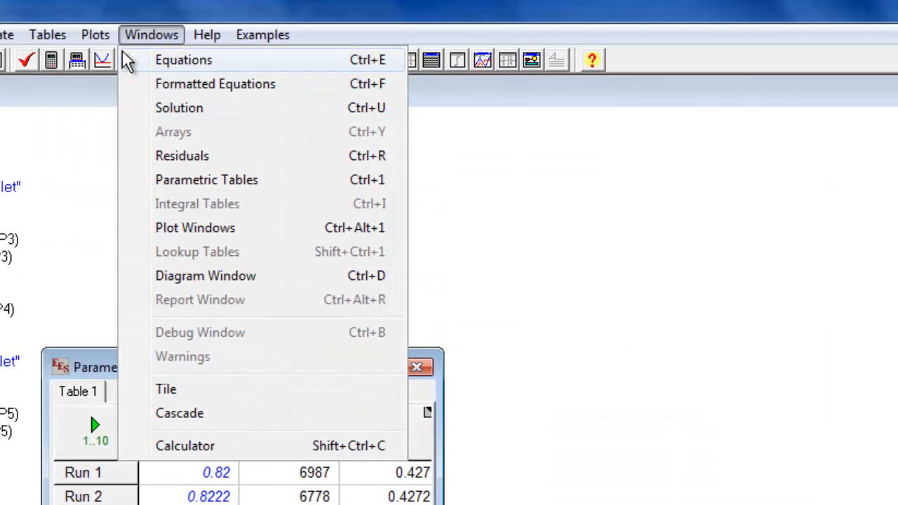
mouse_move(103, 65)
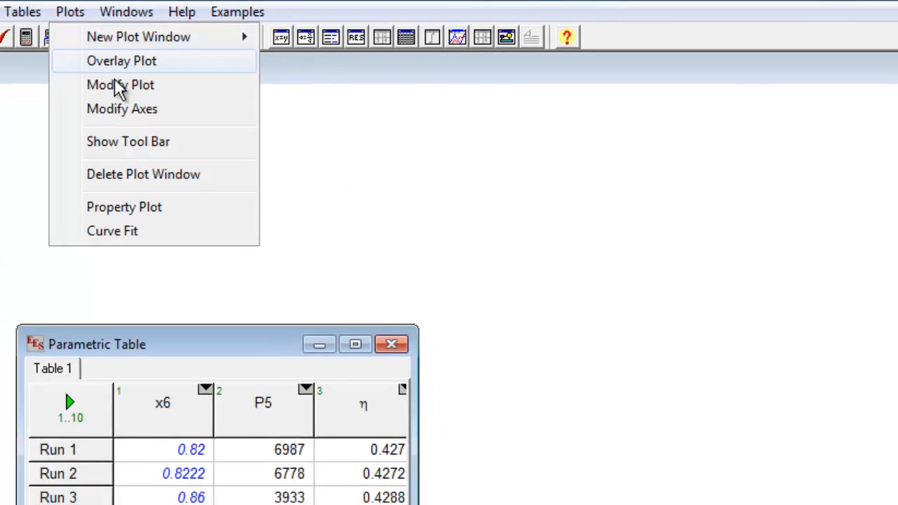
click(140, 87)
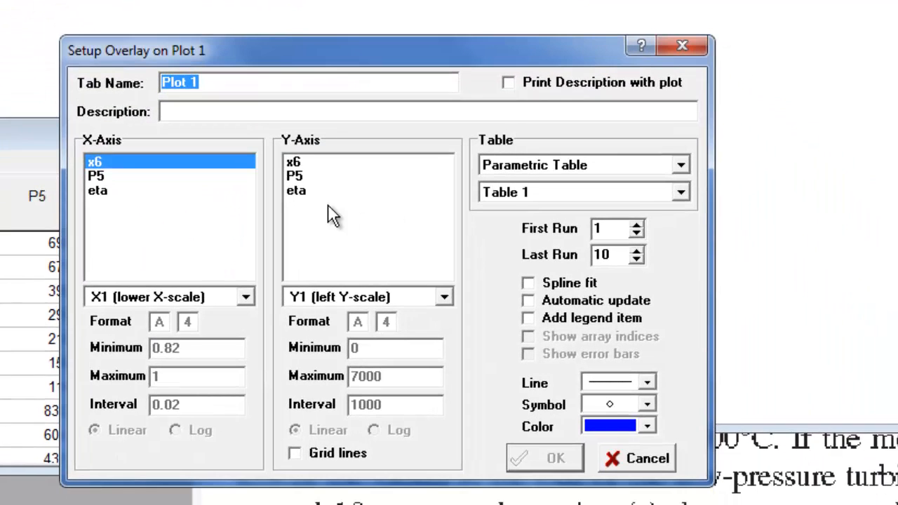
click(306, 191)
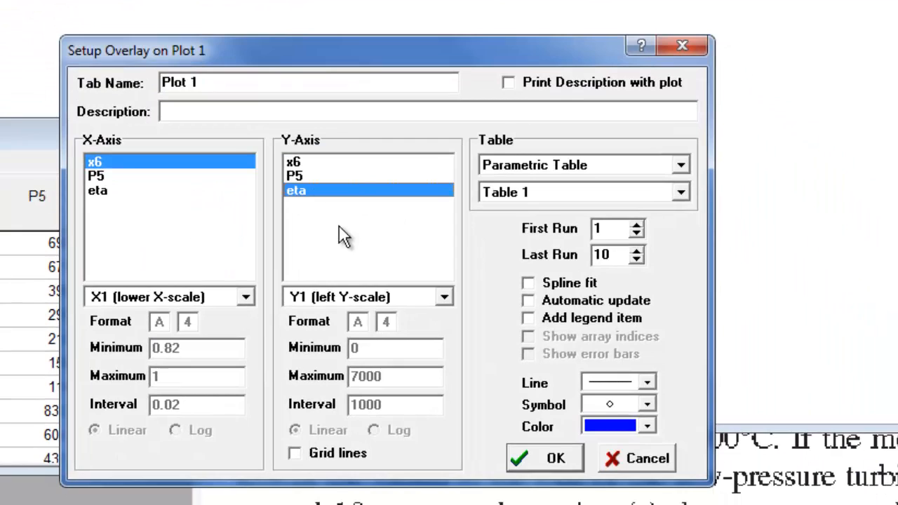
click(400, 302)
click(387, 327)
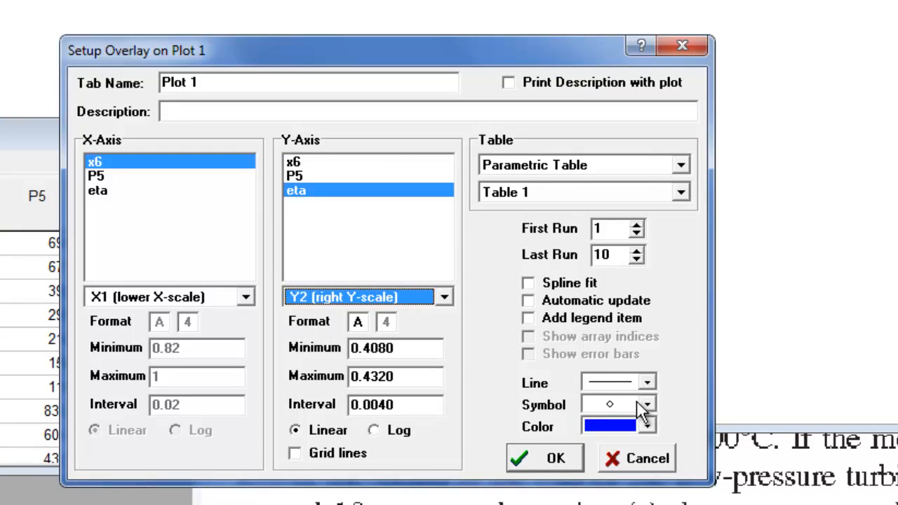
click(545, 315)
click(536, 301)
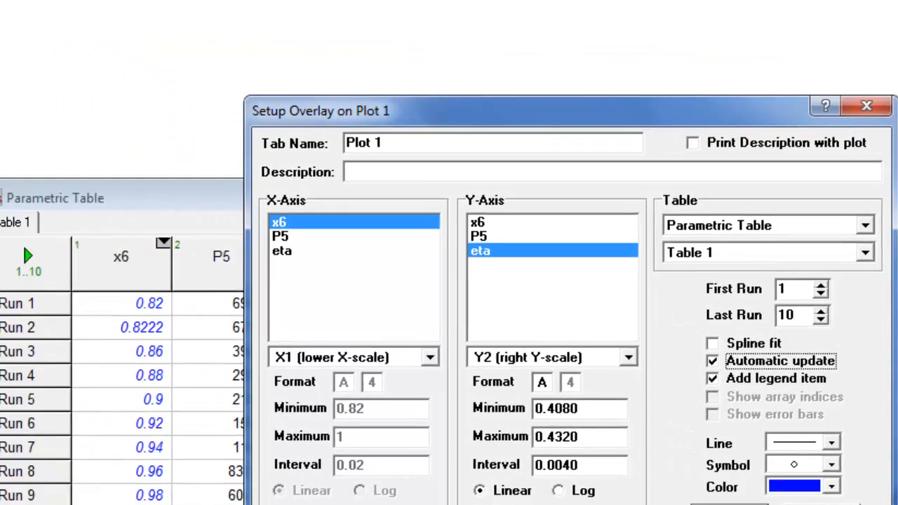
click(554, 460)
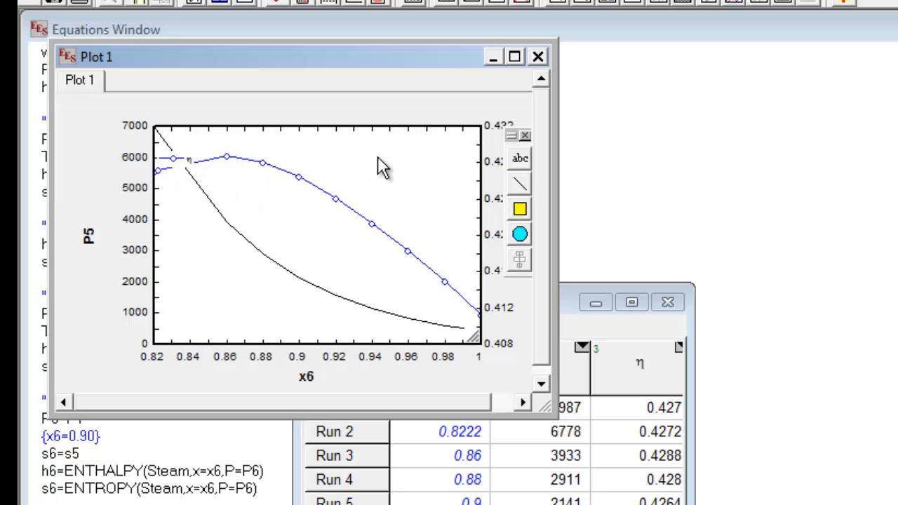
- Enlarge the Plot 1 window and stretch the graph to fill most of it
drag(545, 407, 897, 504)
drag(480, 341, 578, 421)
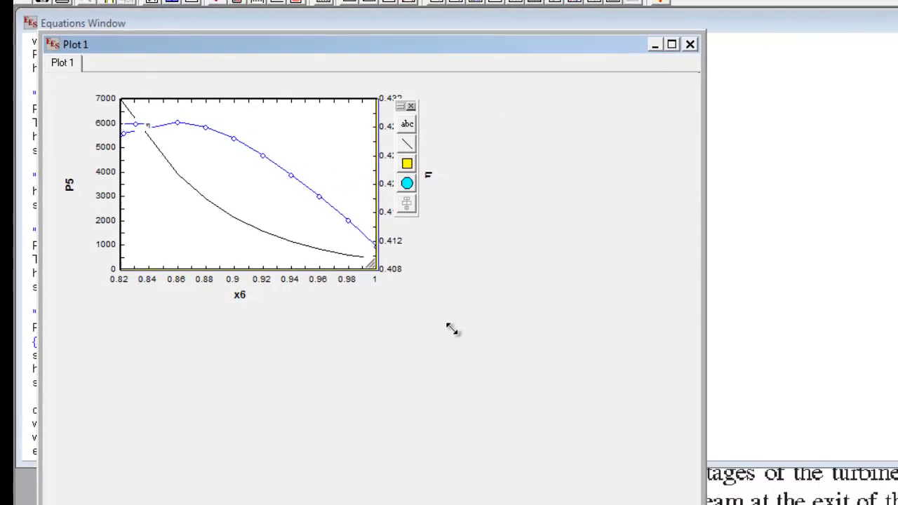
drag(452, 329, 575, 407)
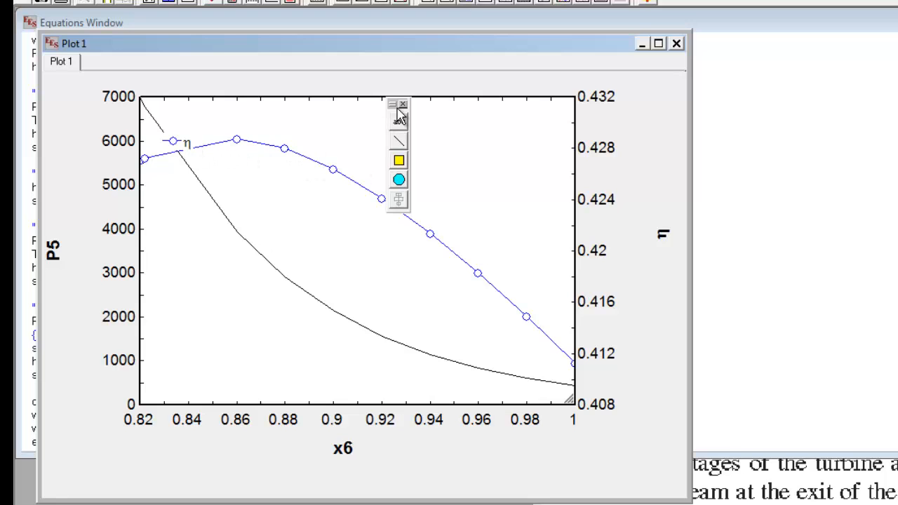
- Move the plot toolbar outside the graph and place the eta legend in the empty area above the curves near x6 0.97
mouse_move(405, 107)
mouse_down()
mouse_move(593, 120)
mouse_move(642, 110)
mouse_up()
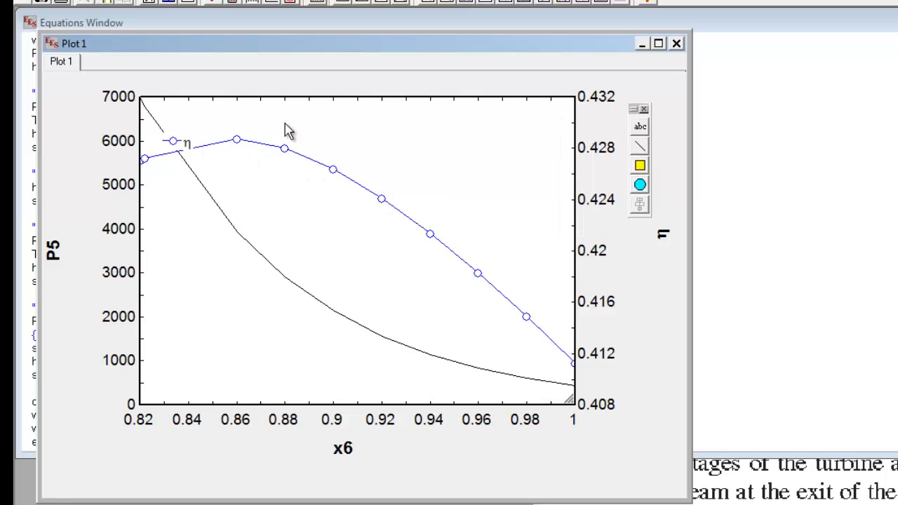
click(185, 143)
drag(189, 147, 519, 149)
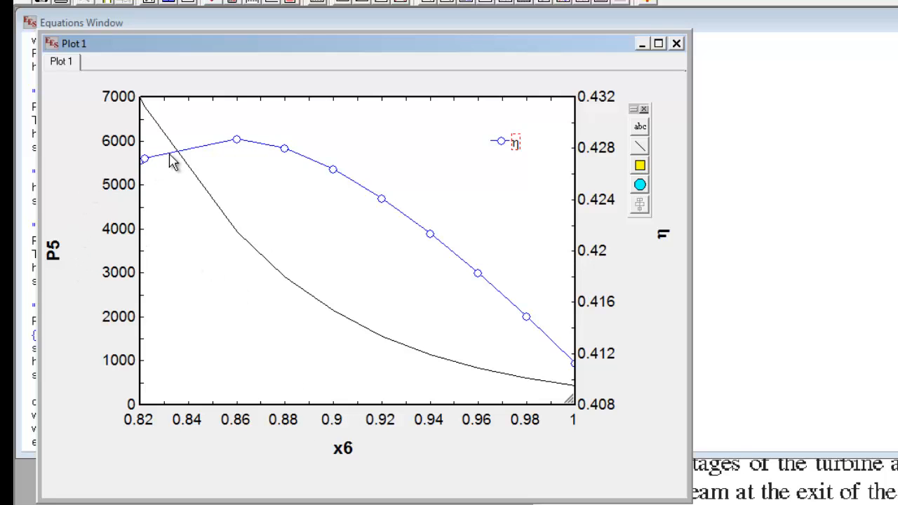
- Give the P5 vs x6 curve on Plot 1 square symbols
double_click(251, 252)
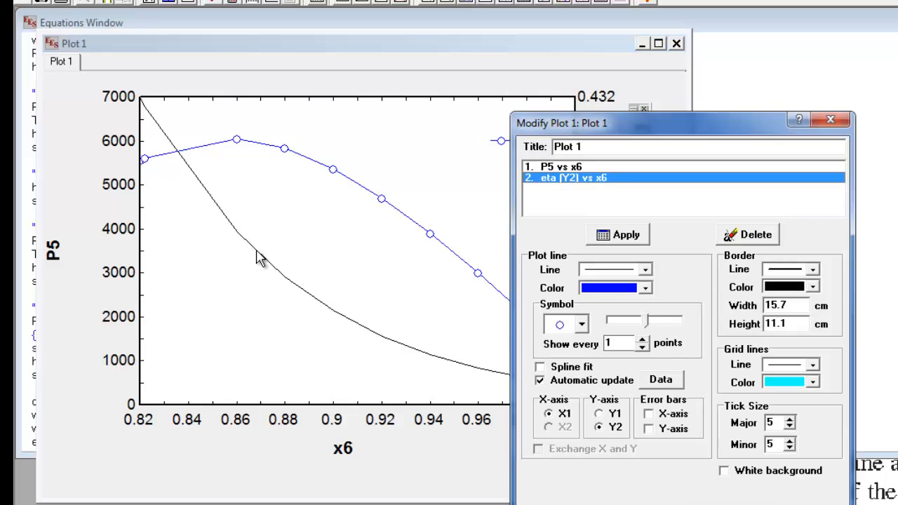
click(586, 169)
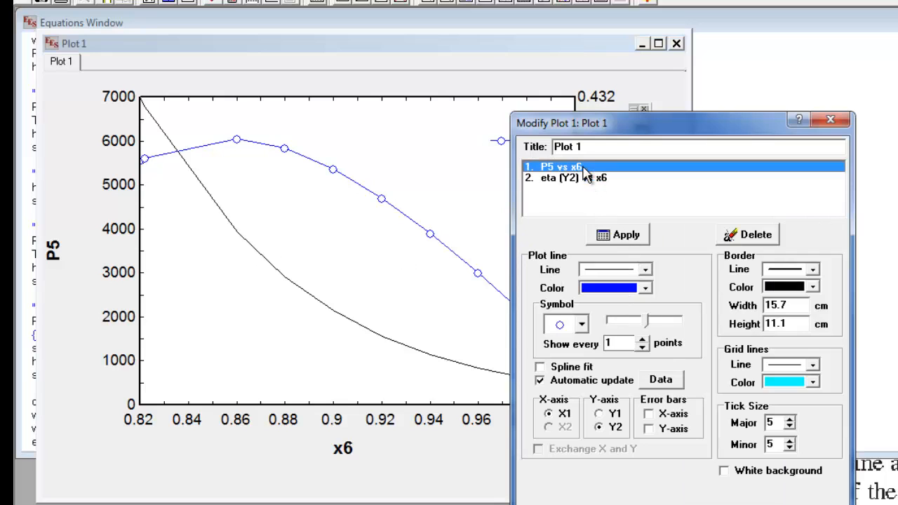
click(579, 327)
click(561, 379)
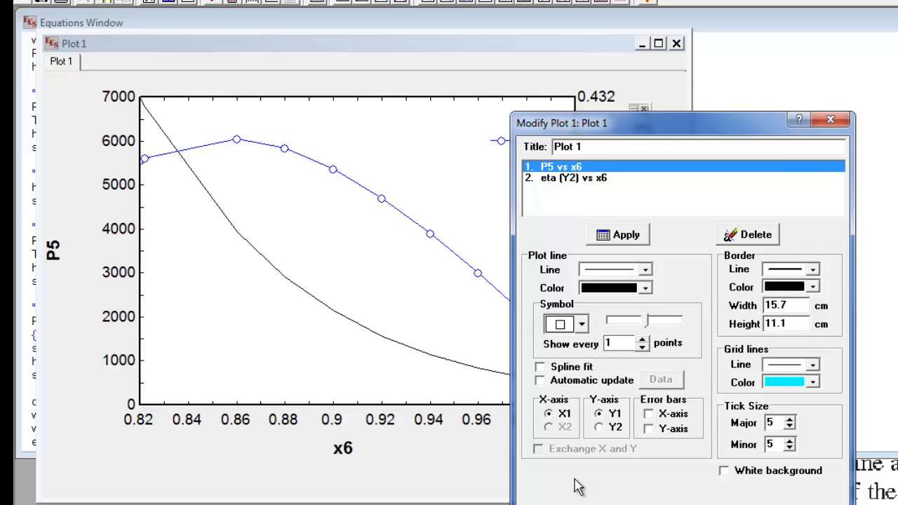
click(573, 504)
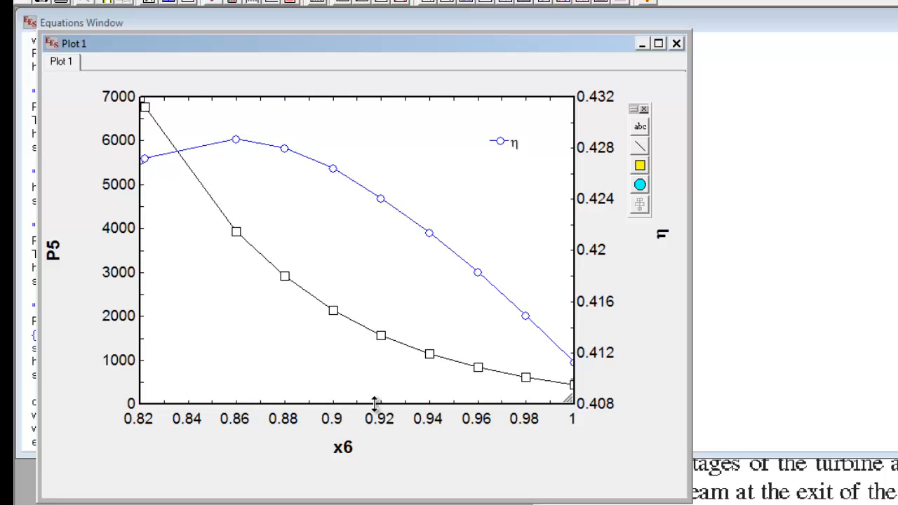
- Set the condenser pressure P1 to 20 in the State 1 equations and return to Plot 1
click(797, 332)
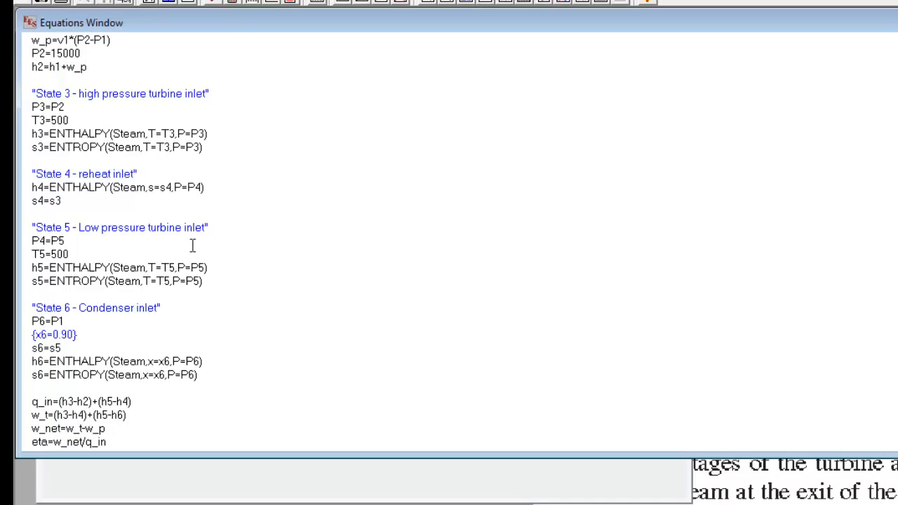
scroll(142, 279, up, 3)
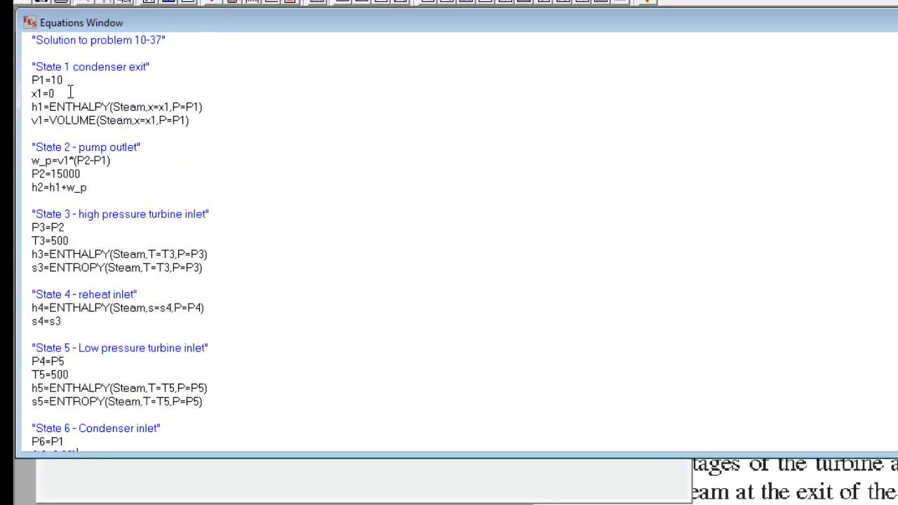
drag(64, 80, 45, 81)
text(2)
click(315, 495)
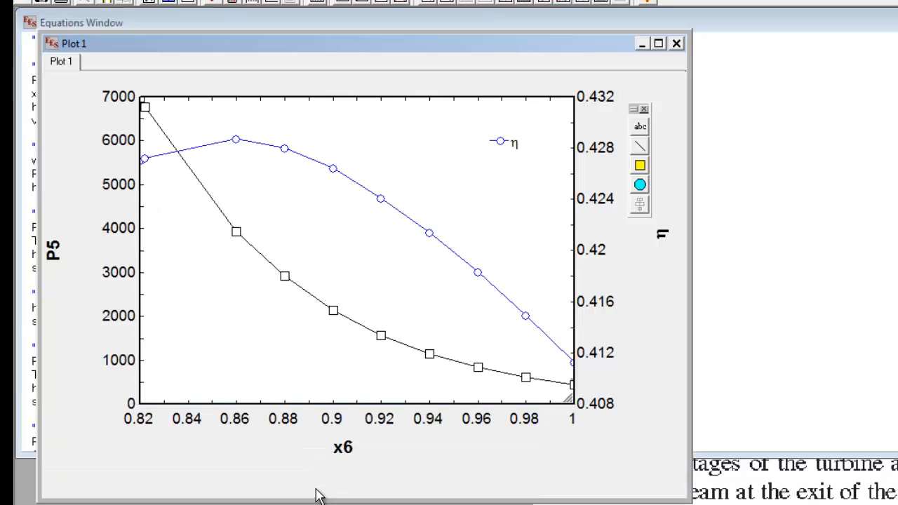
- Turn on spline fit for the eta vs x6 curve and make its automatic update use all rows of Table 1
double_click(325, 176)
click(552, 367)
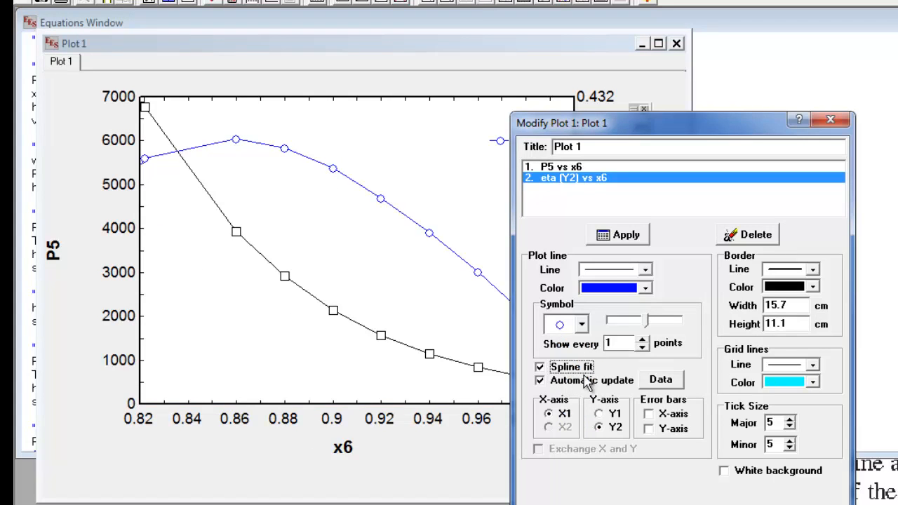
click(658, 382)
click(791, 332)
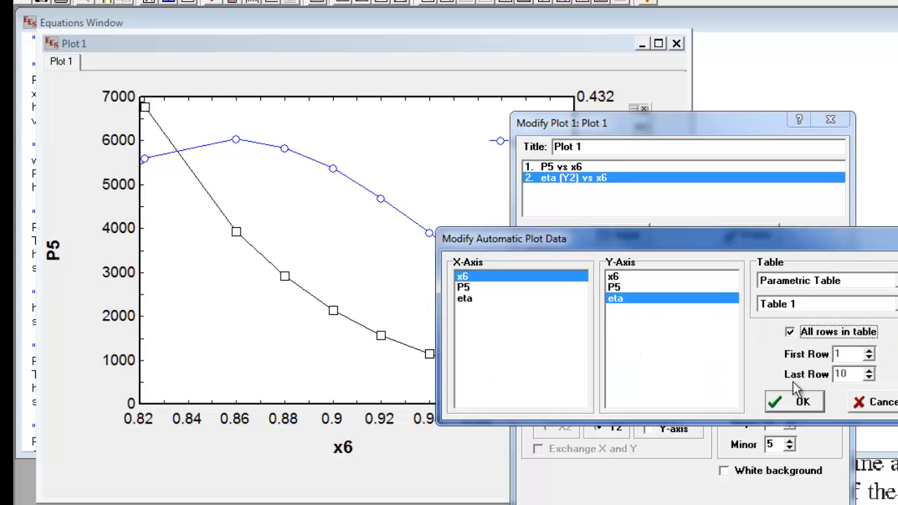
click(799, 401)
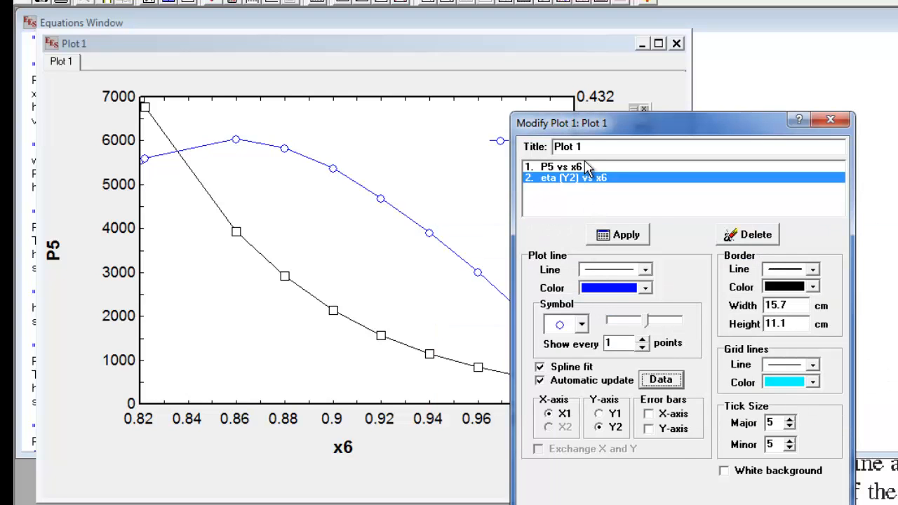
- Enable automatic update for the P5 vs x6 curve using all rows of Table 1, and accept the plot changes
click(586, 168)
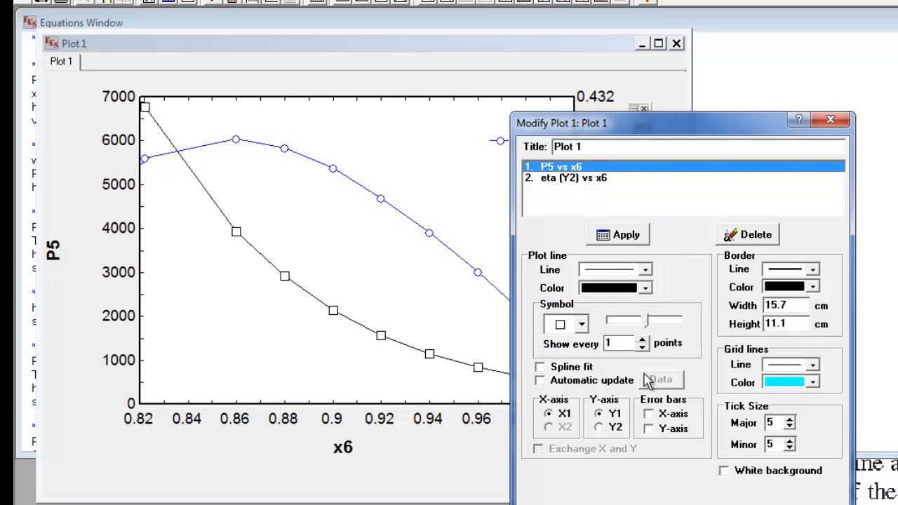
click(558, 386)
click(661, 379)
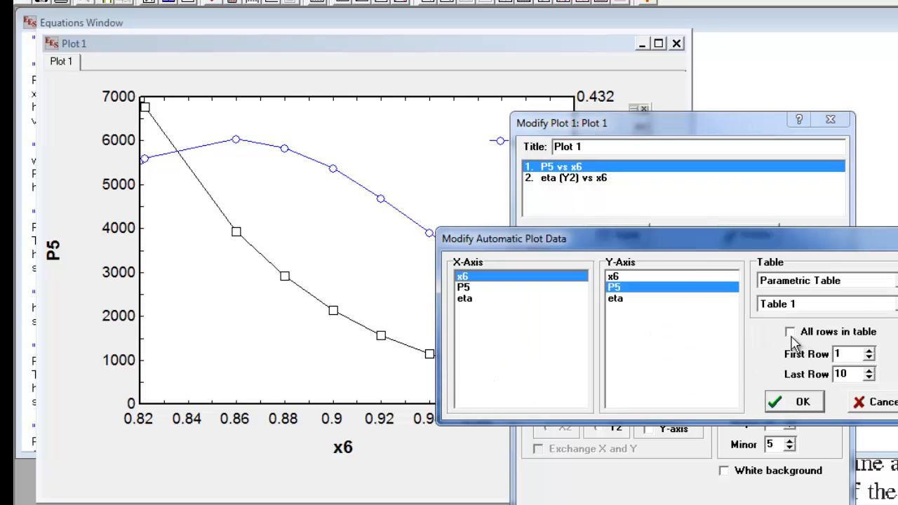
click(791, 333)
click(796, 403)
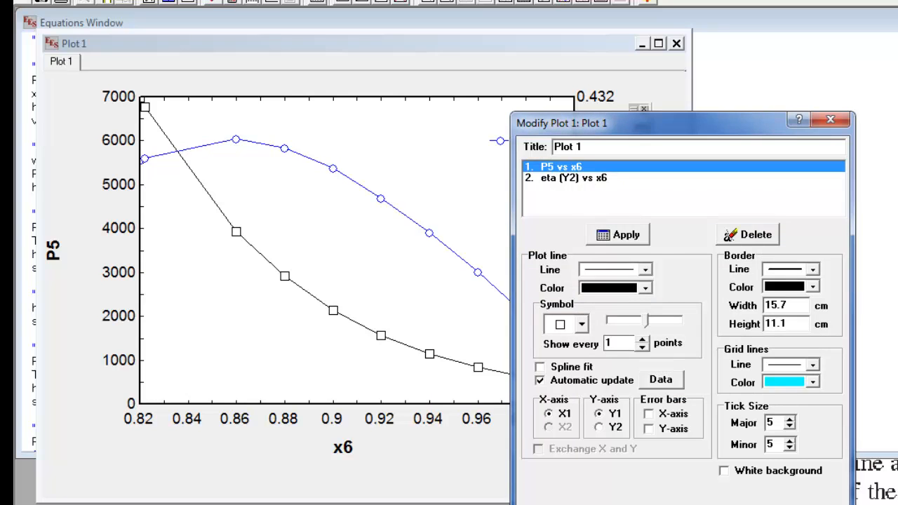
click(577, 500)
- Solve runs 1 to 10 of parametric Table 1 with the edited P1, and close the table to show Plot 1
click(82, 23)
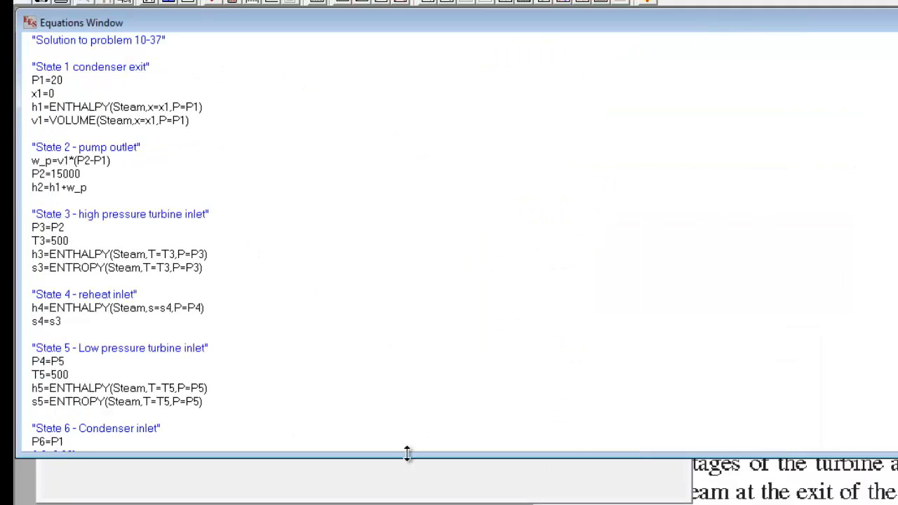
click(400, 495)
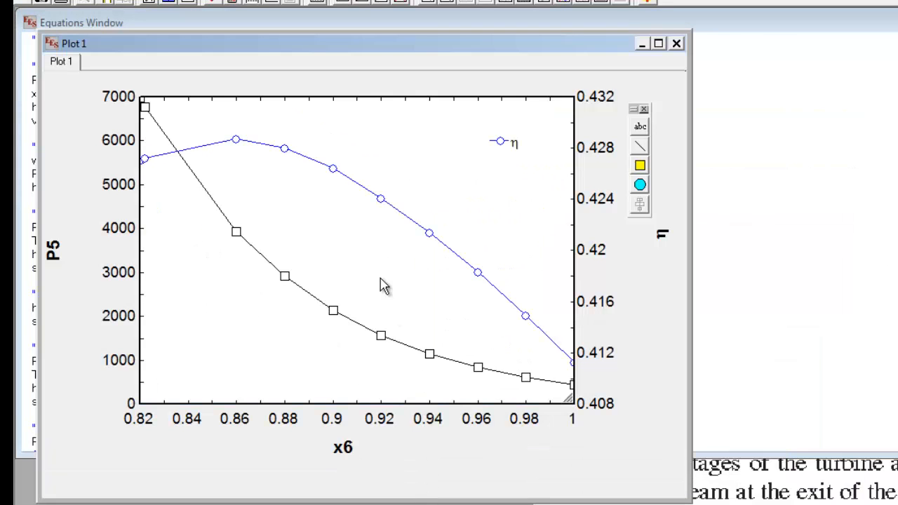
key(F3)
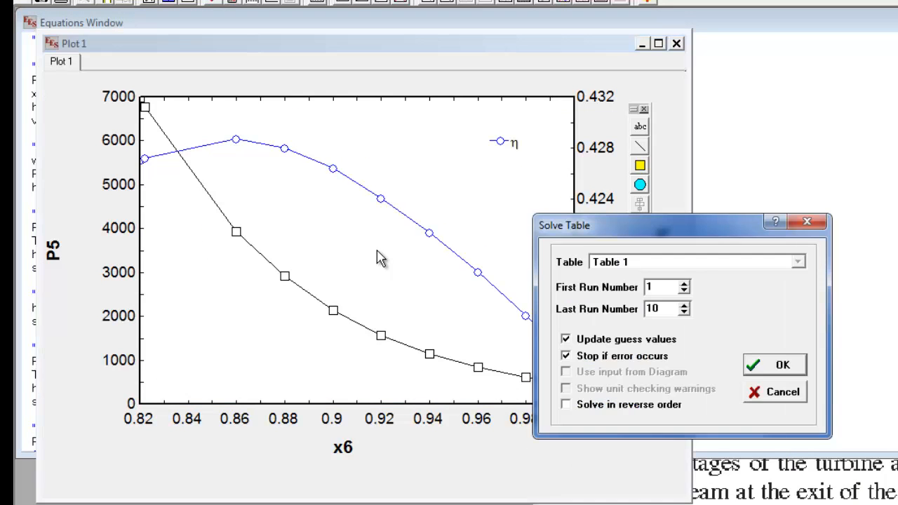
click(783, 363)
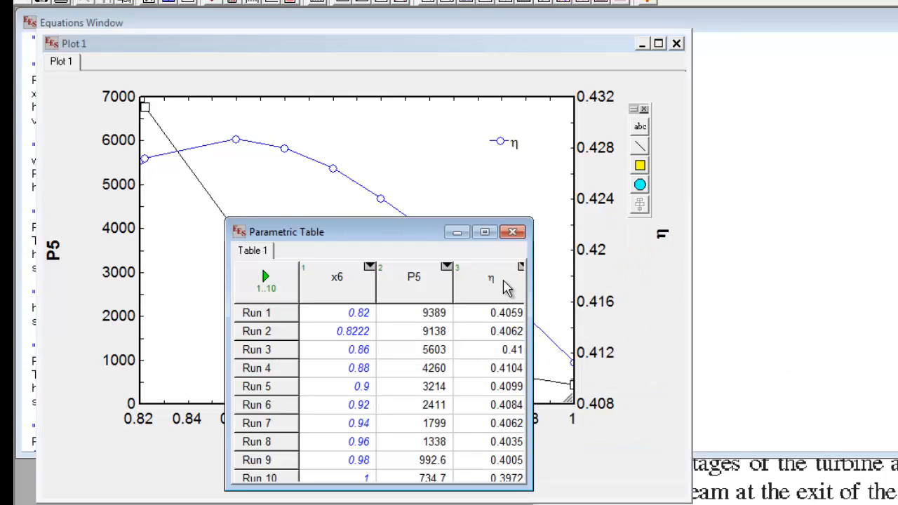
click(512, 234)
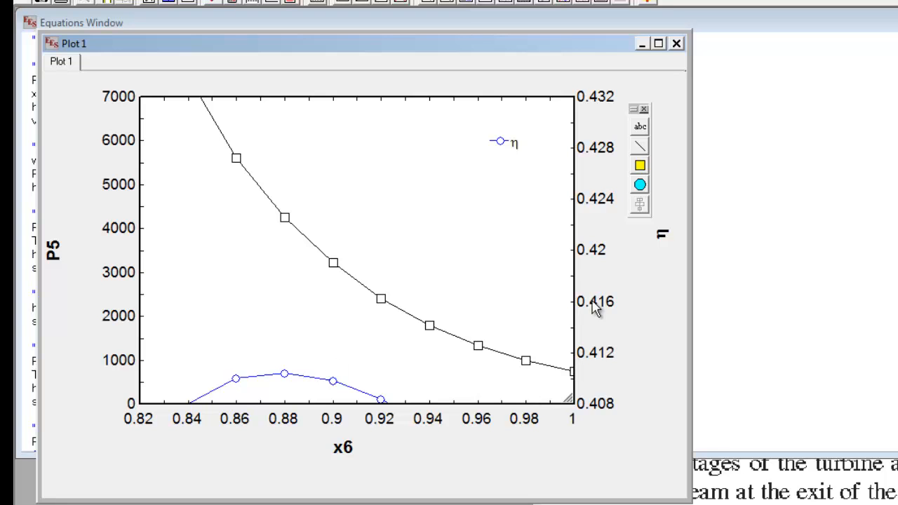
- Switch the eta Y-axis on Plot 1 to automatic scaling
double_click(604, 254)
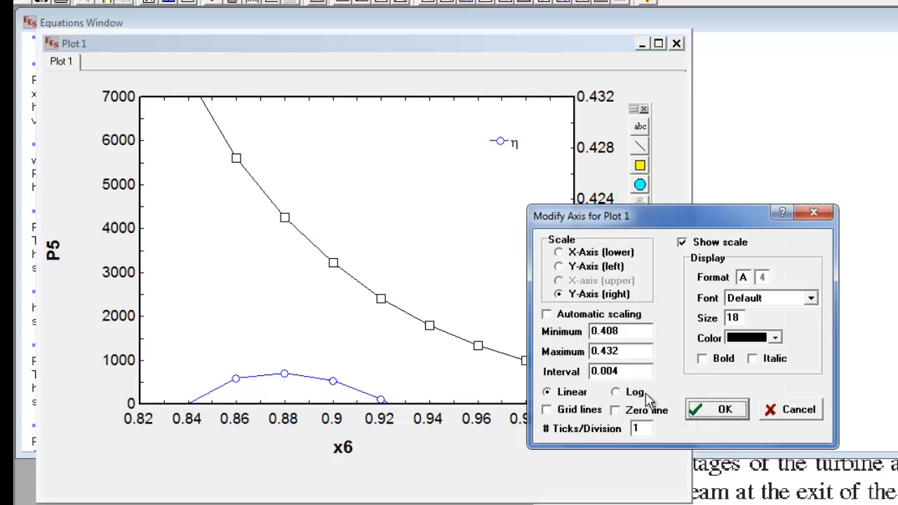
click(546, 314)
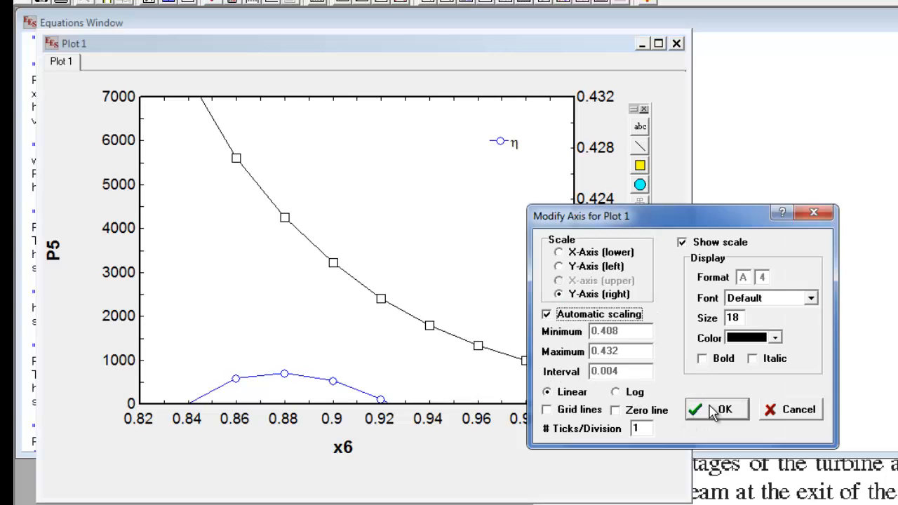
click(716, 410)
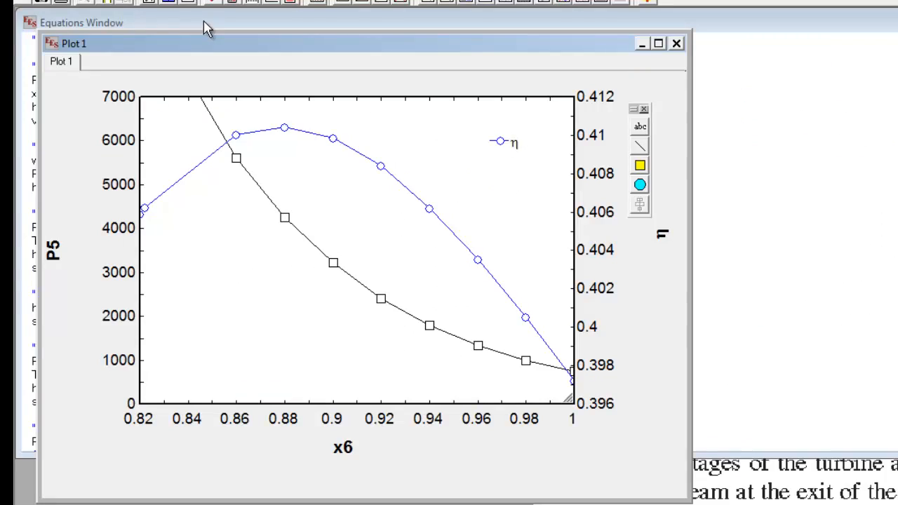
- Set the condenser pressure P1 to 37, solve runs 1 to 10 of Table 1, and bring Plot 1 back to the front
click(257, 25)
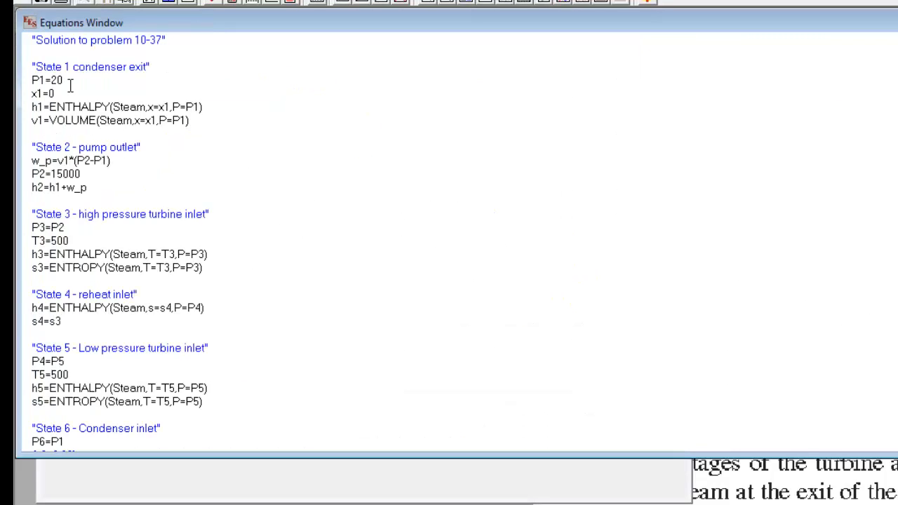
text(37)
click(347, 491)
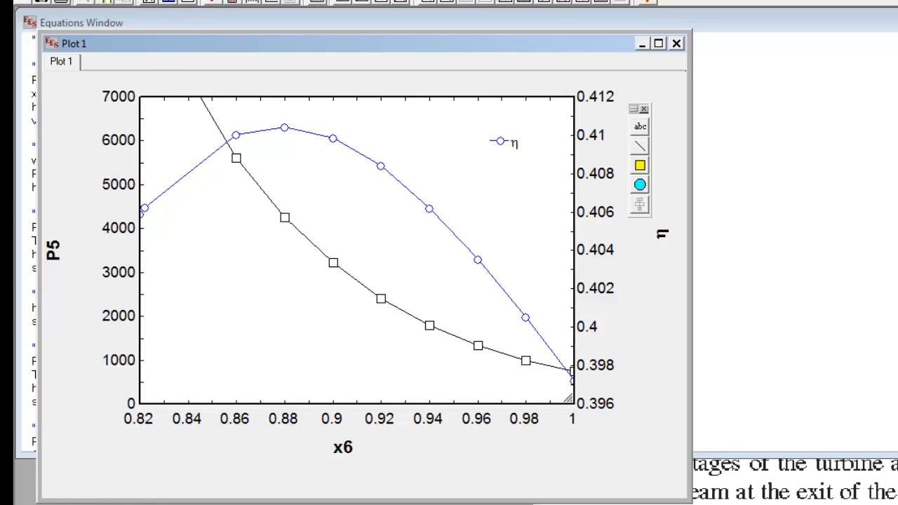
key(F3)
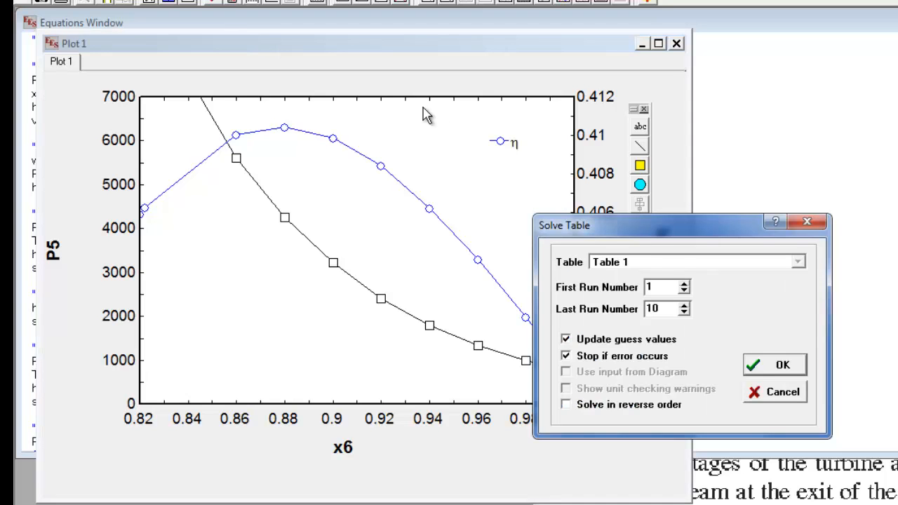
click(780, 364)
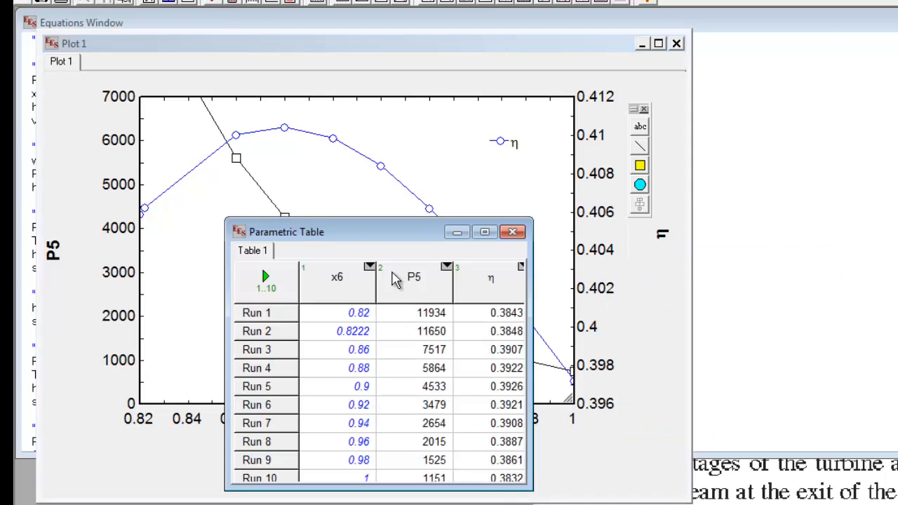
click(288, 90)
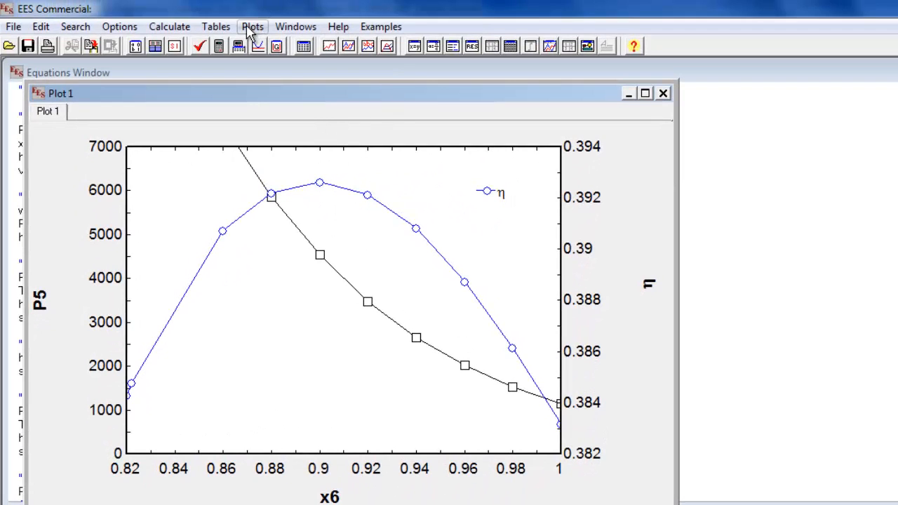
- Create a new lookup table titled Lookup 2 with 4 columns and 10 rows
click(218, 26)
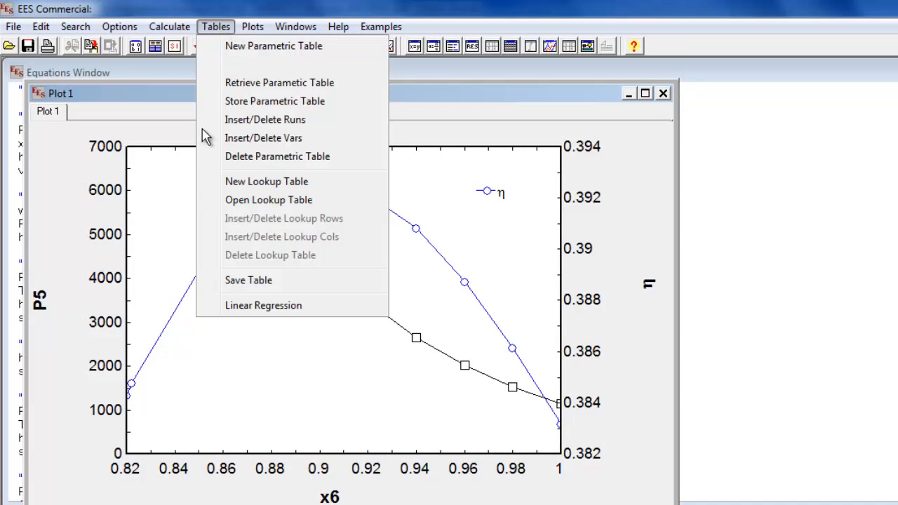
click(245, 183)
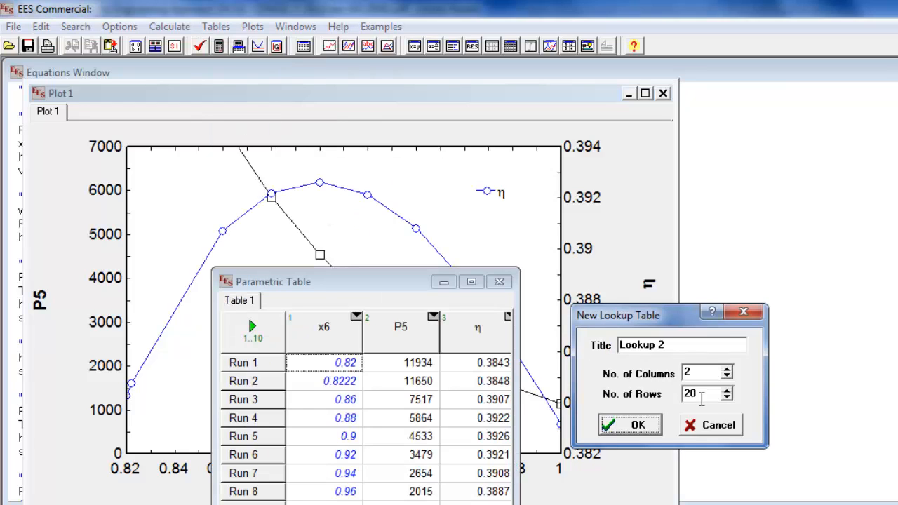
drag(701, 398, 662, 374)
text(10)
text(4)
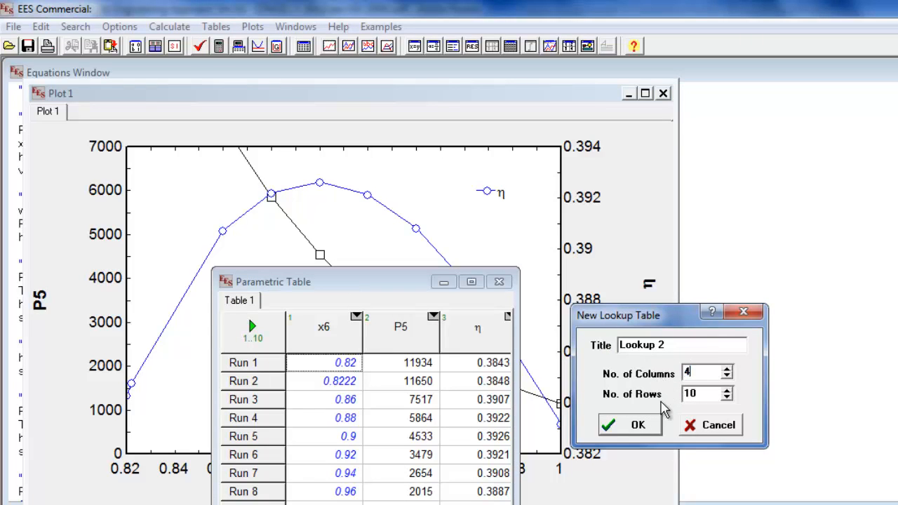
click(635, 426)
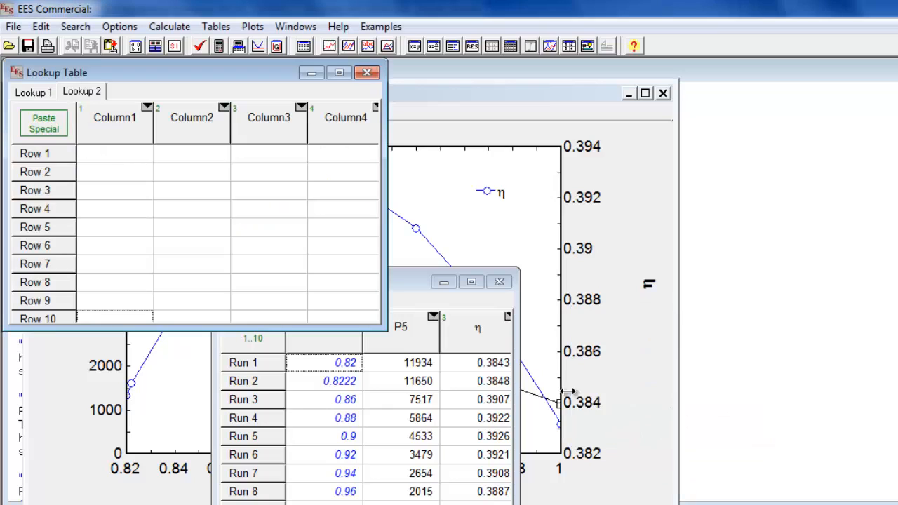
- Copy the x6 values from parametric Table 1 into Column1 of Lookup 2 and the eta values into Column4
click(113, 157)
text(0.82 0.8222 0.86 0.88 0.9 0.92 0.94 0.96 0.98 1)
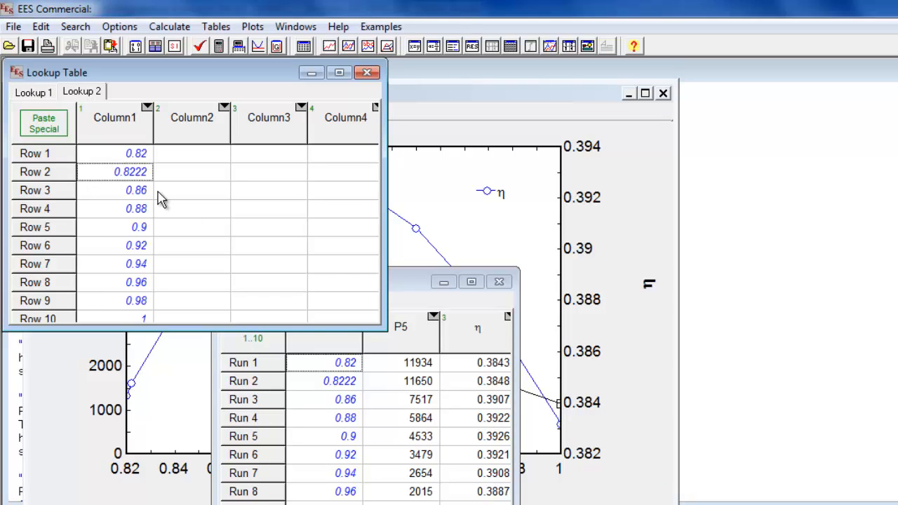
click(475, 366)
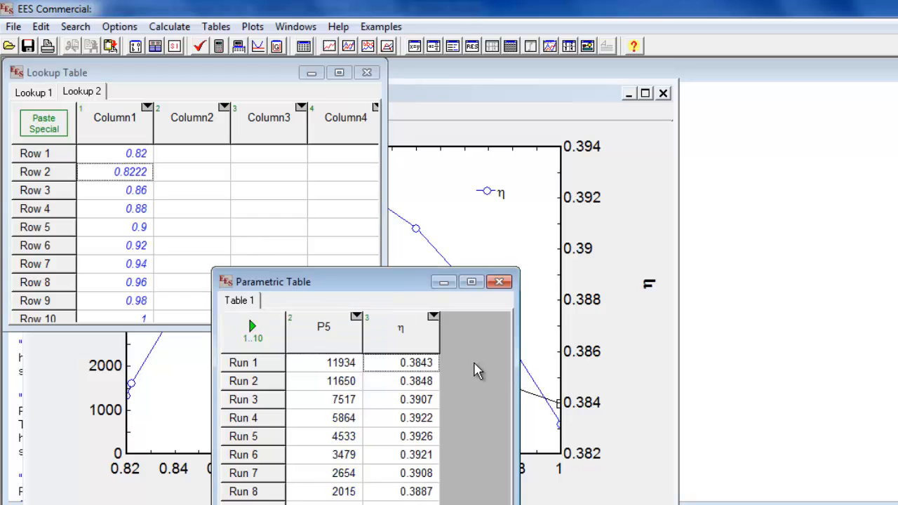
click(414, 340)
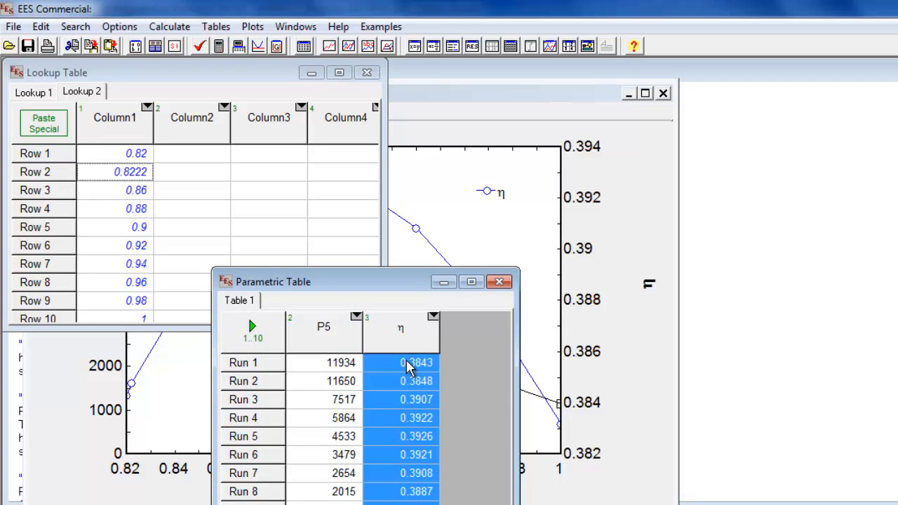
click(411, 362)
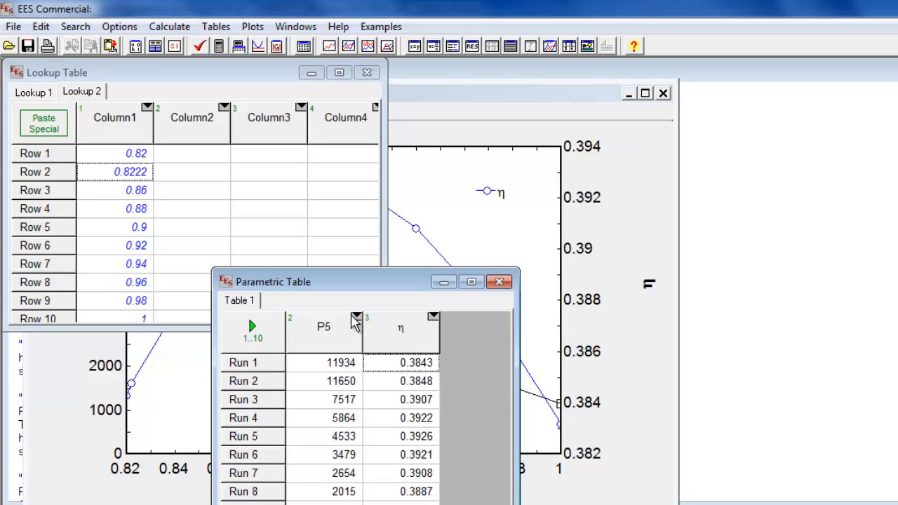
click(344, 150)
click(343, 153)
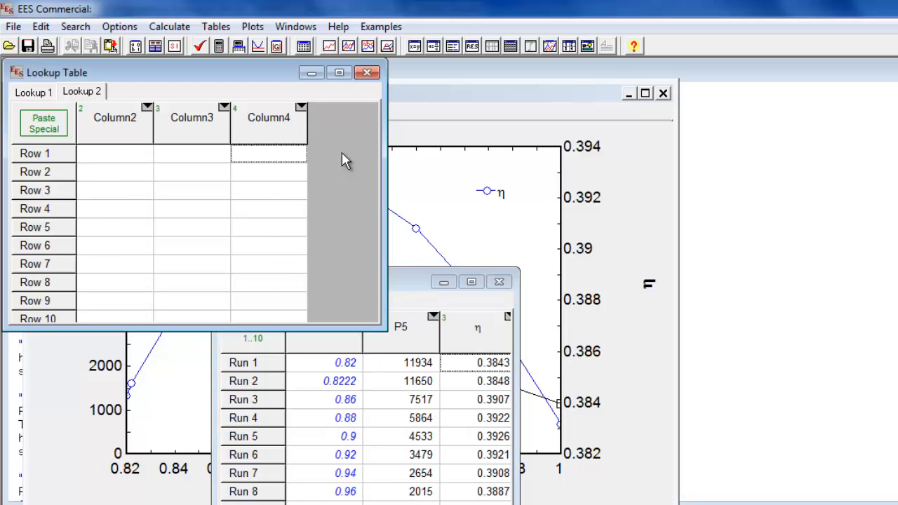
text(0.3843 0.3848 0.3907 0.3922 0.3926 0.3921 0.3908 0.3887 0.3861 0.3832)
click(180, 226)
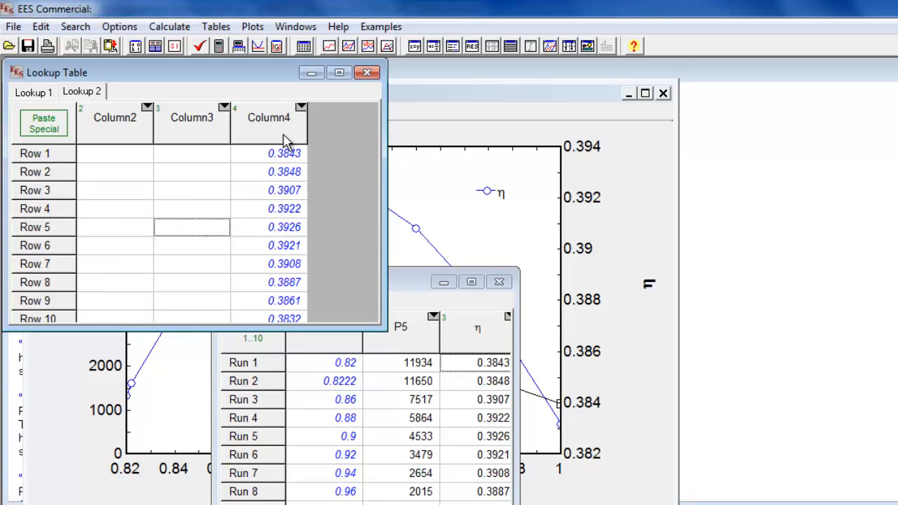
click(279, 124)
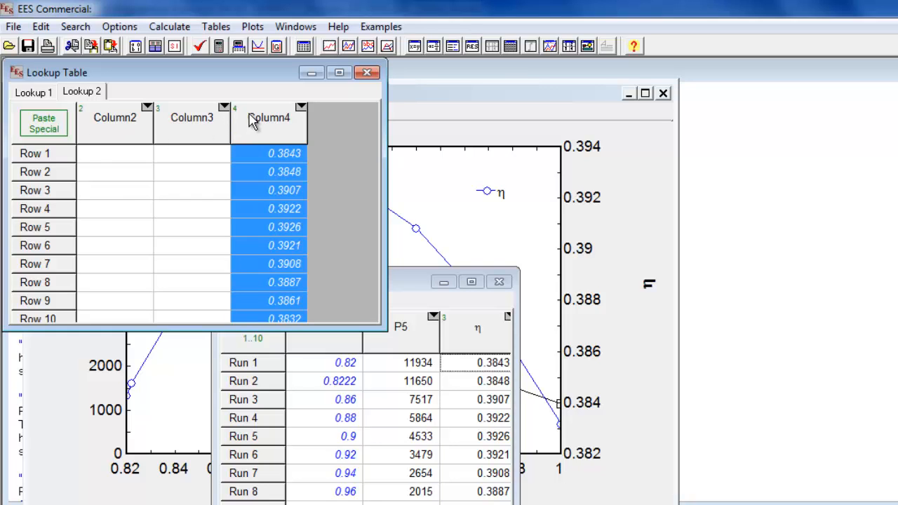
click(300, 112)
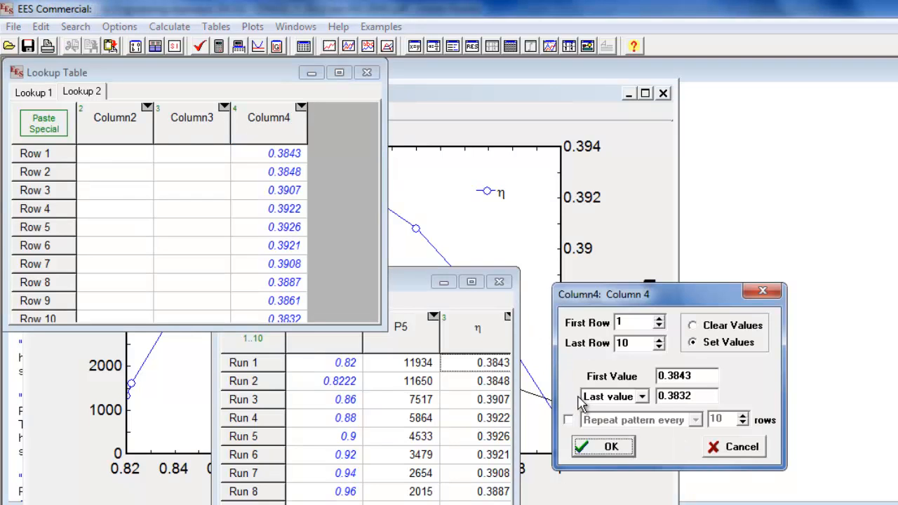
click(742, 447)
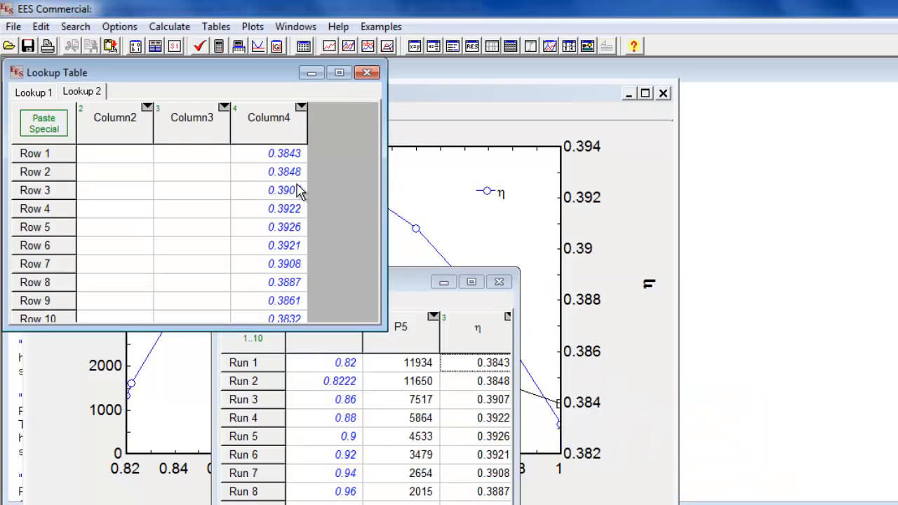
click(257, 135)
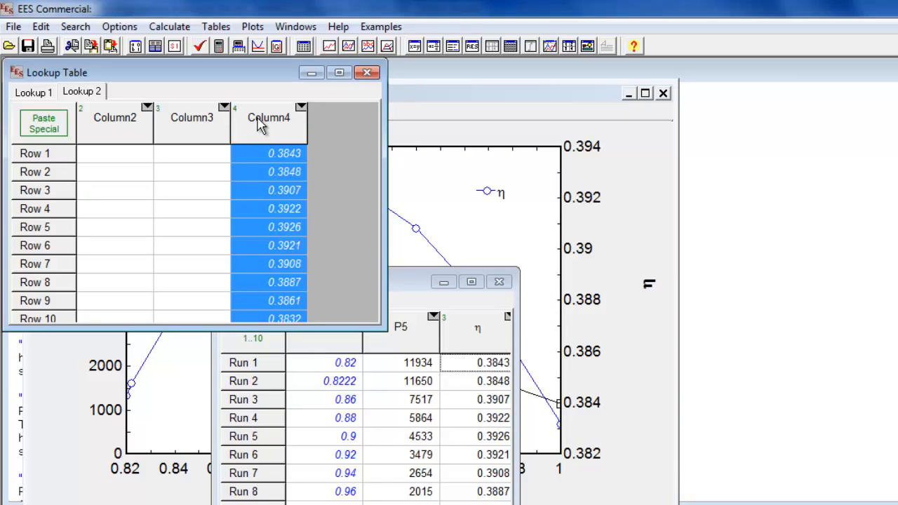
click(55, 124)
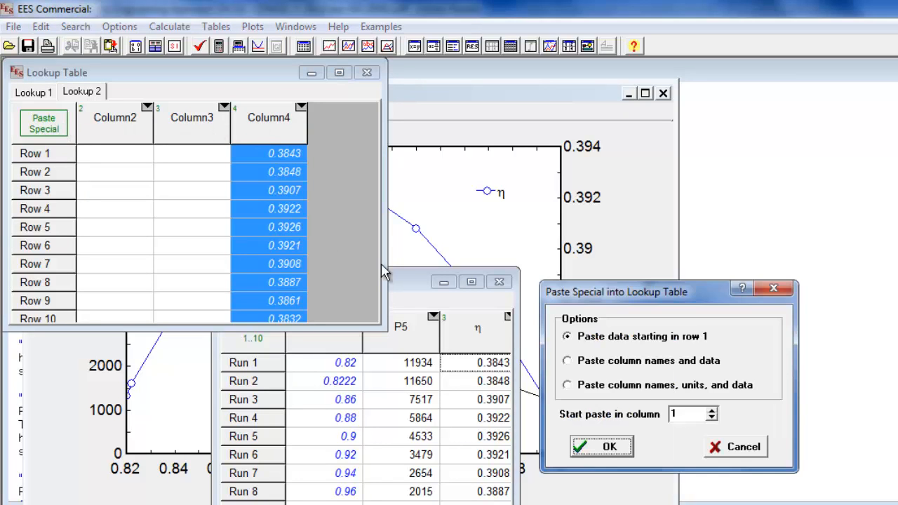
click(717, 456)
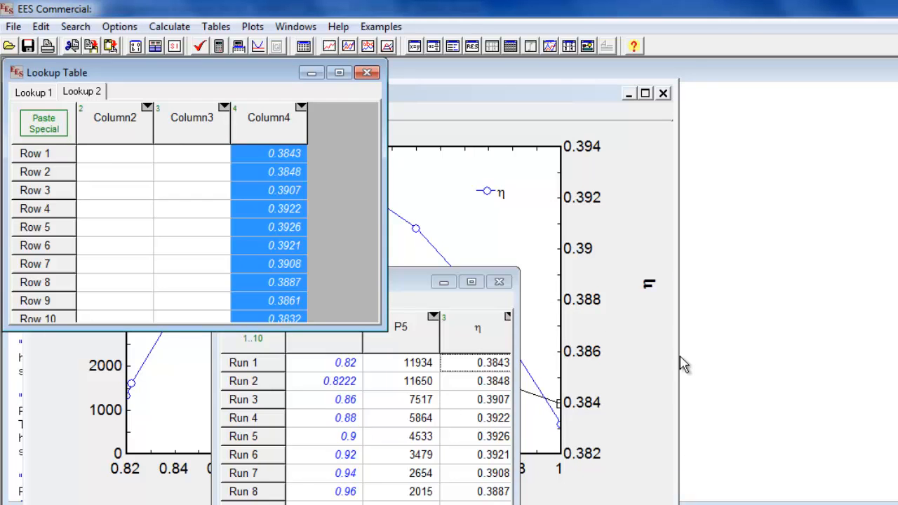
- Set the condenser pressure P1 to 20 in the equations and solve runs 1 to 10 of Table 1
click(654, 395)
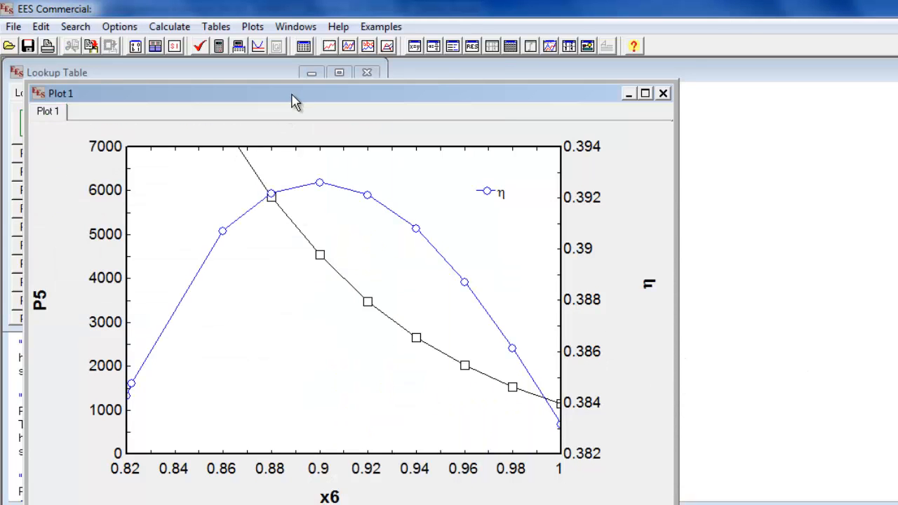
drag(297, 97, 437, 140)
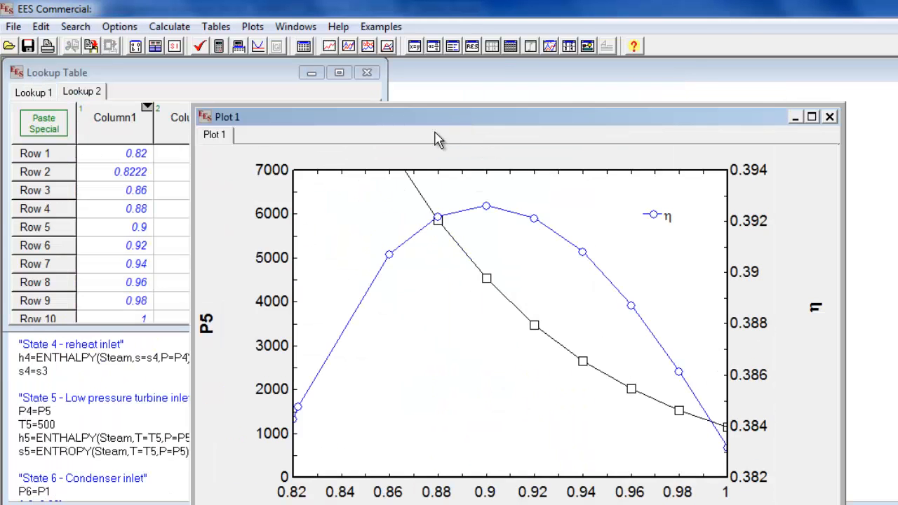
click(131, 388)
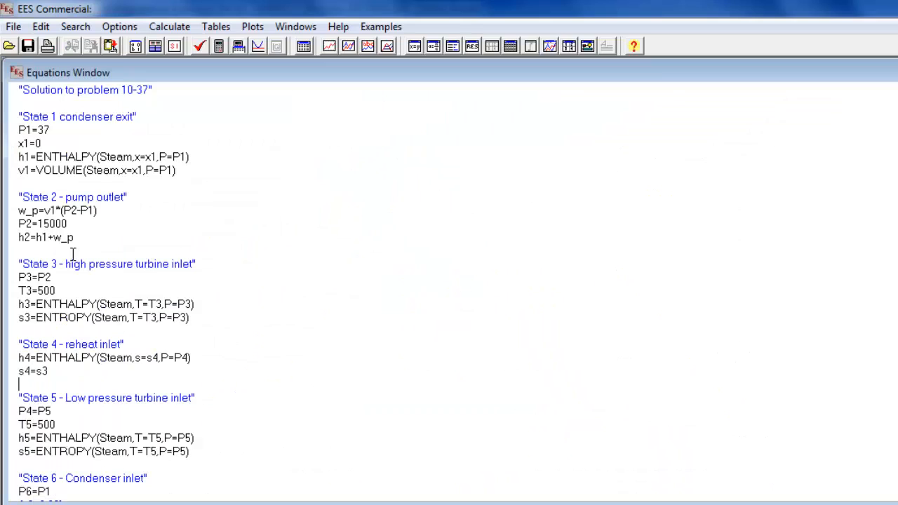
drag(55, 132, 45, 131)
click(39, 133)
text(20)
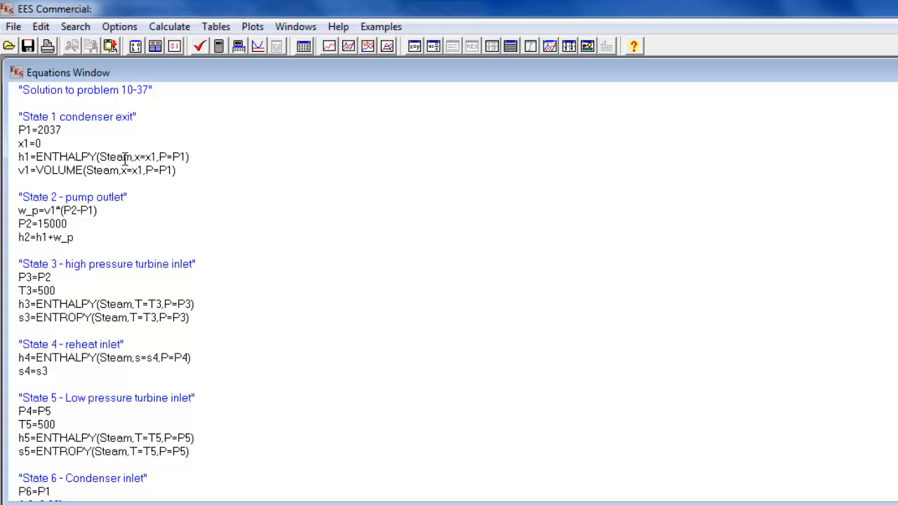
key(F3)
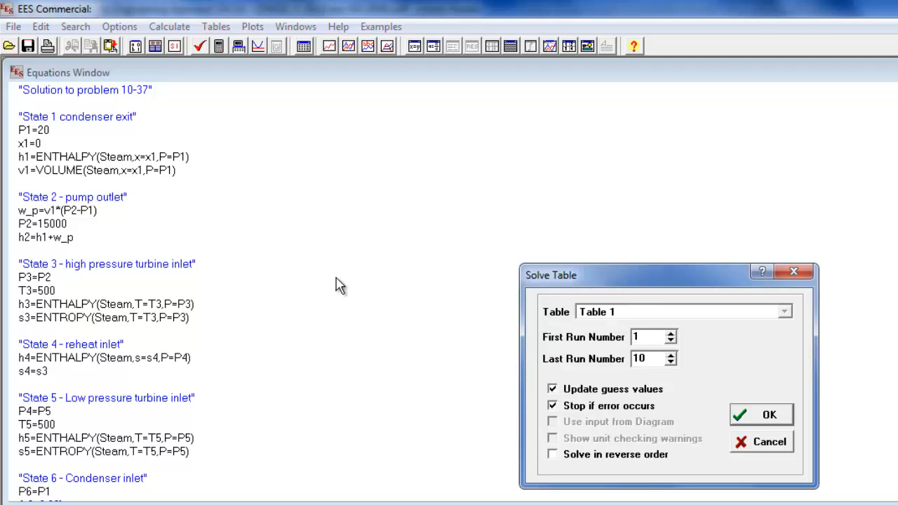
click(738, 418)
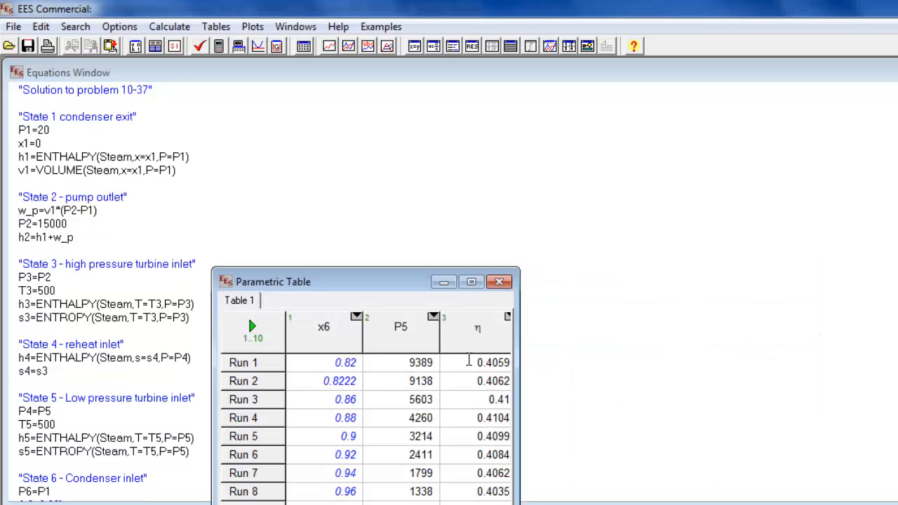
- Copy the eta values of all ten runs from parametric Table 1 into Column3 of Lookup 2
click(469, 361)
click(481, 455)
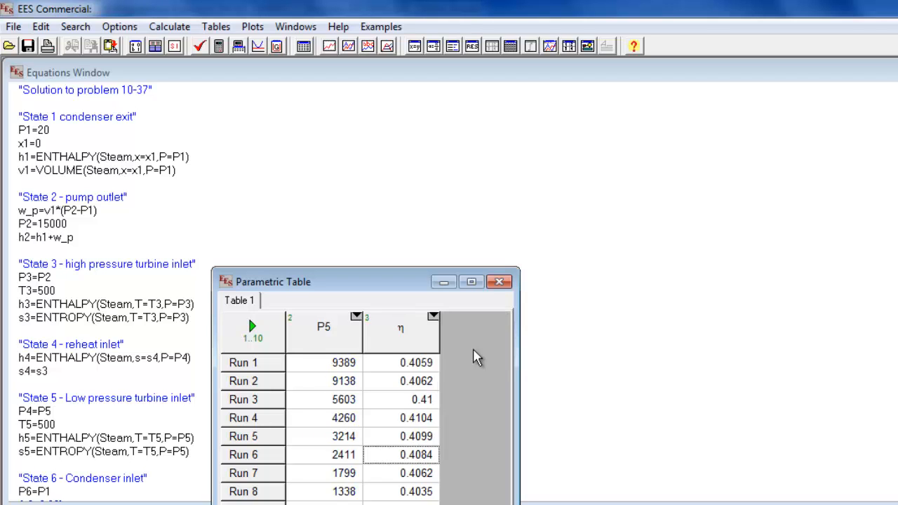
click(406, 351)
click(413, 359)
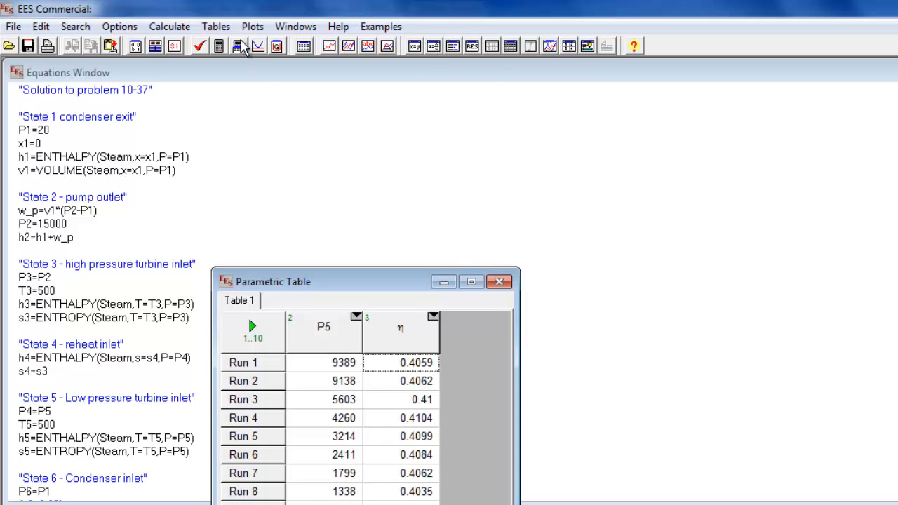
click(295, 28)
mouse_move(310, 200)
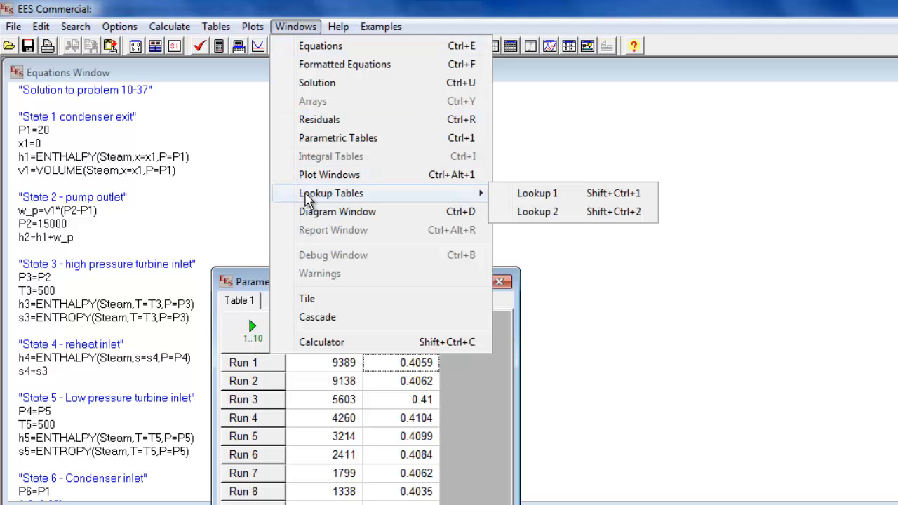
click(539, 209)
click(254, 151)
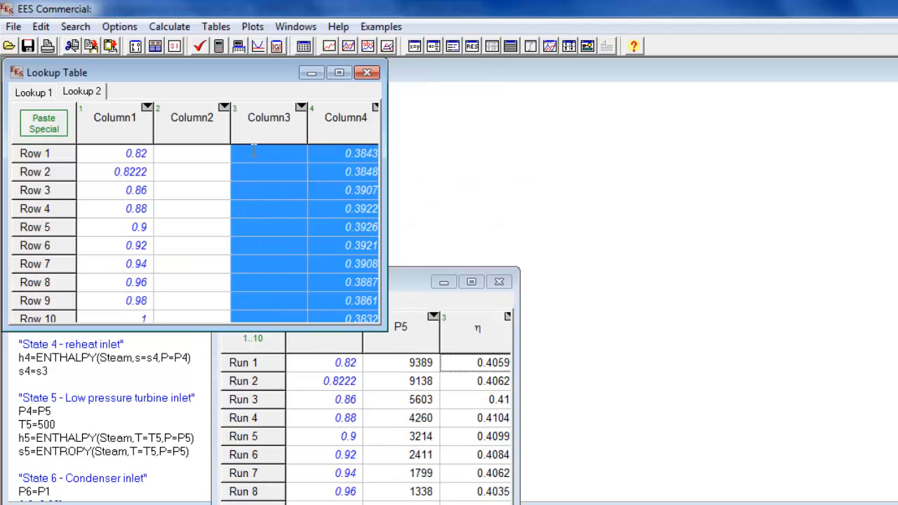
text(0.4059 0.4062 0.41 0.4104 0.4099 0.4084 0.4062 0.4035 0.4005 0.3972)
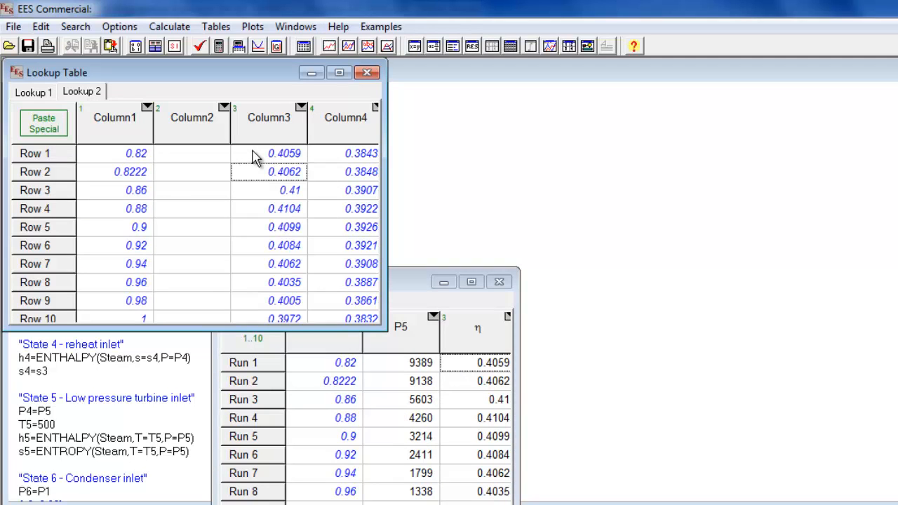
- Set the condenser pressure P1 to 10 in the equations and solve runs 1 to 10 of Table 1 again
click(208, 132)
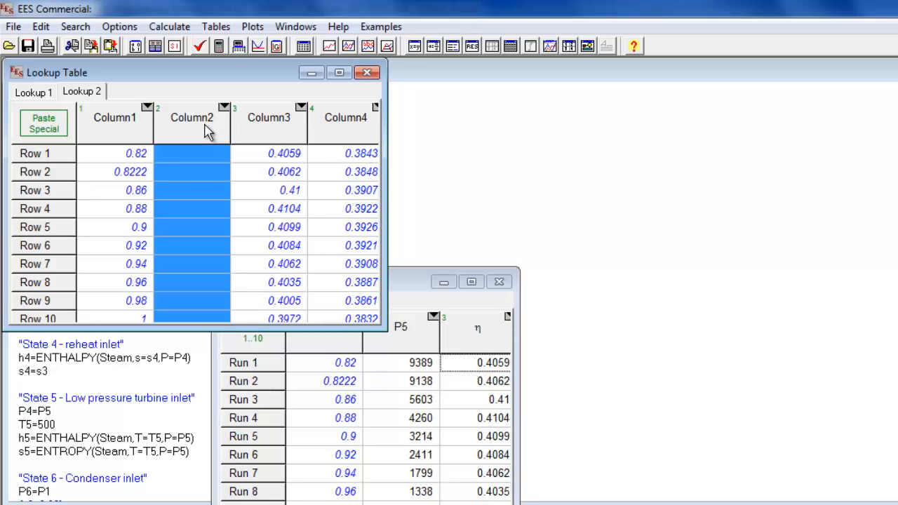
click(617, 342)
drag(72, 129, 43, 129)
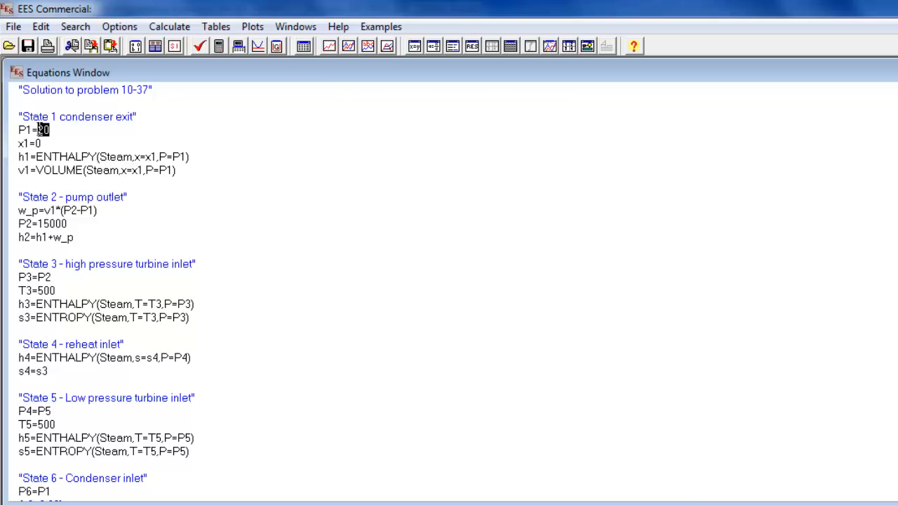
key(Delete)
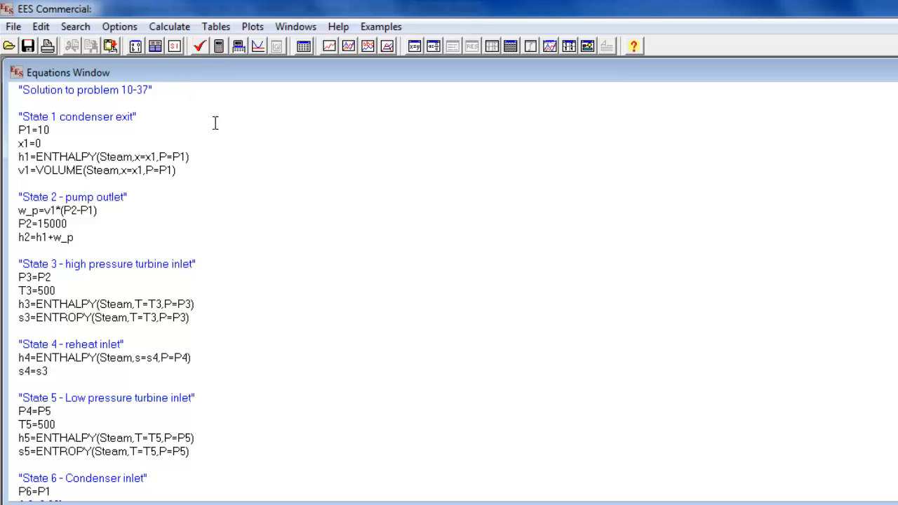
key(F3)
click(784, 420)
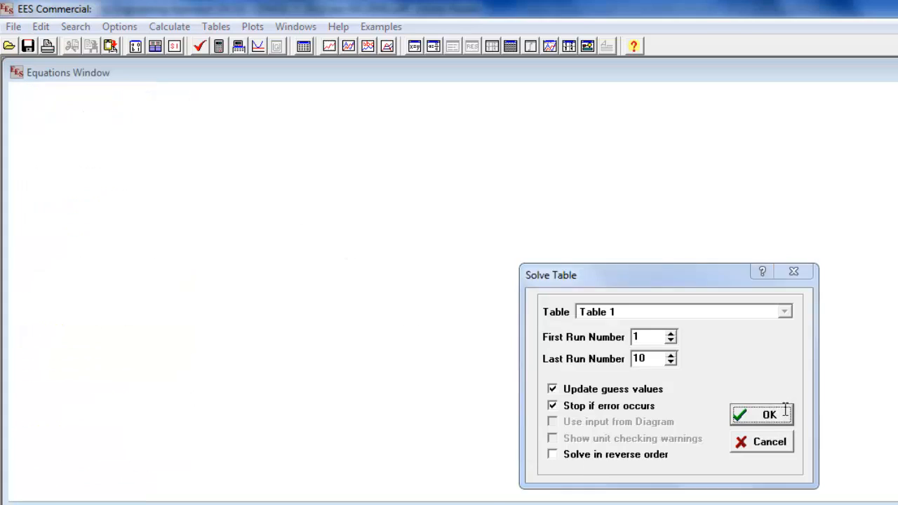
- Copy the recalculated eta values from parametric Table 1 into the empty Column2 of Lookup 2
click(471, 355)
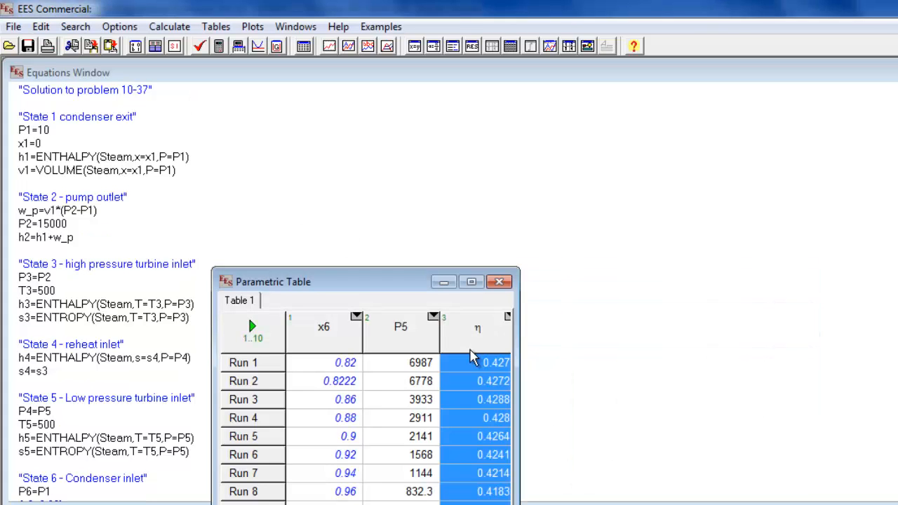
click(469, 359)
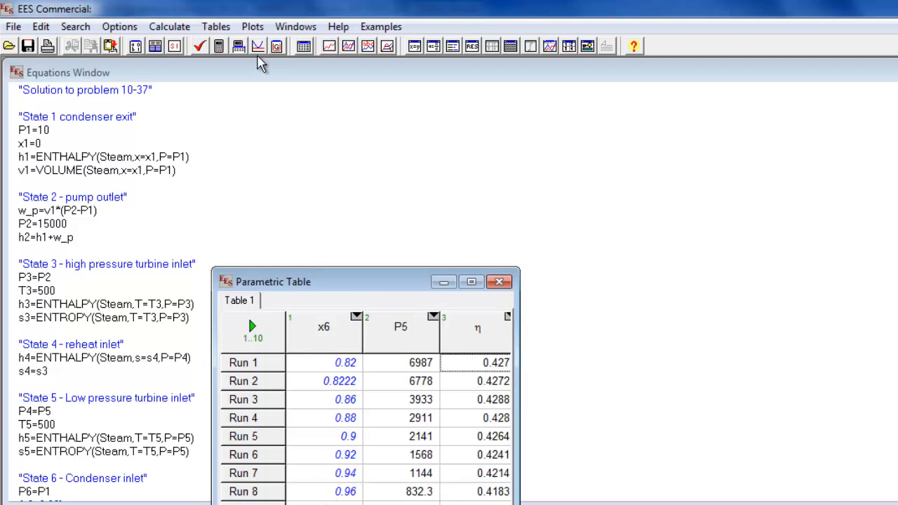
click(252, 27)
mouse_move(295, 26)
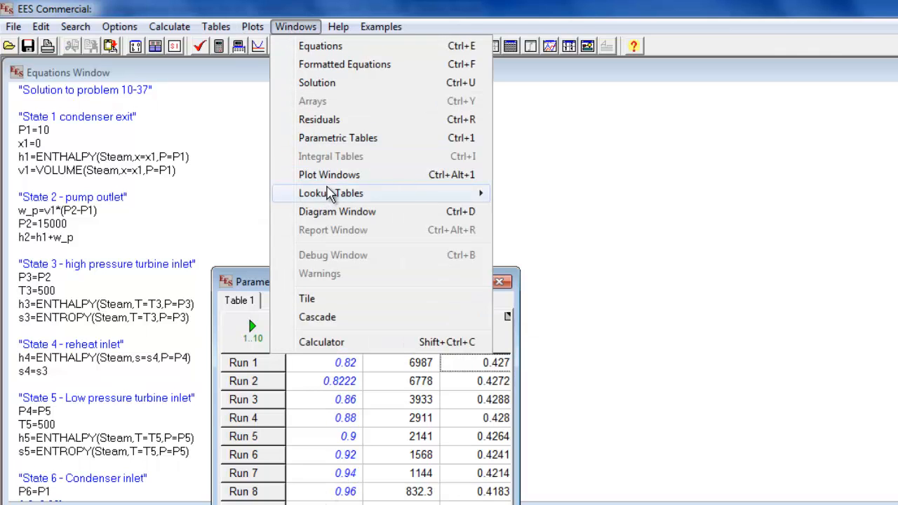
mouse_move(420, 199)
click(533, 212)
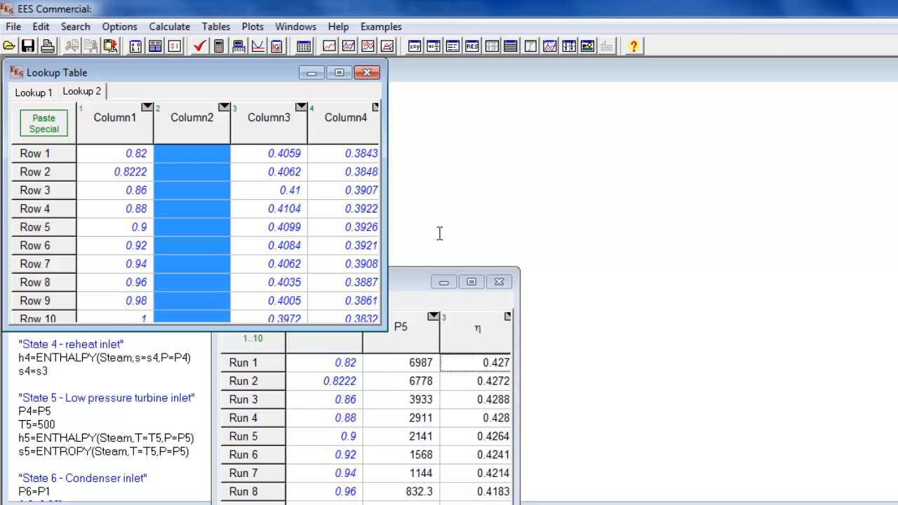
click(188, 153)
key(ctrl+v)
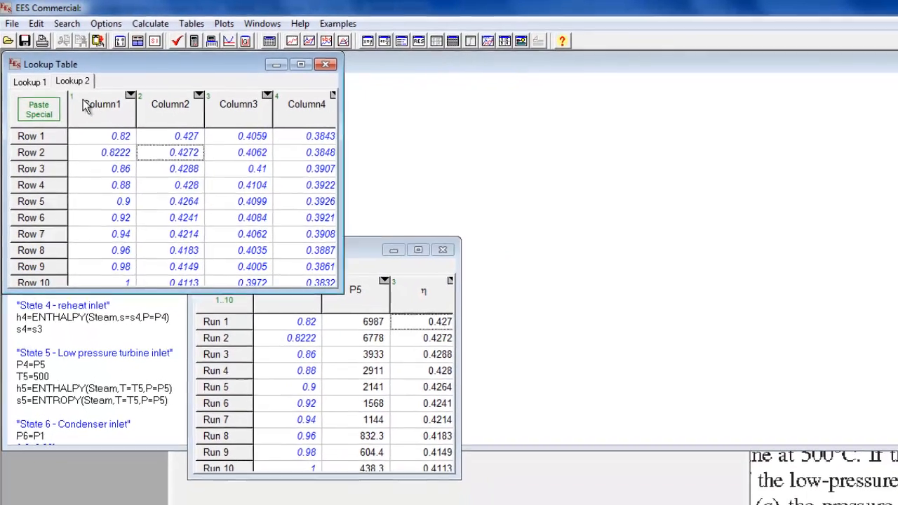
click(83, 104)
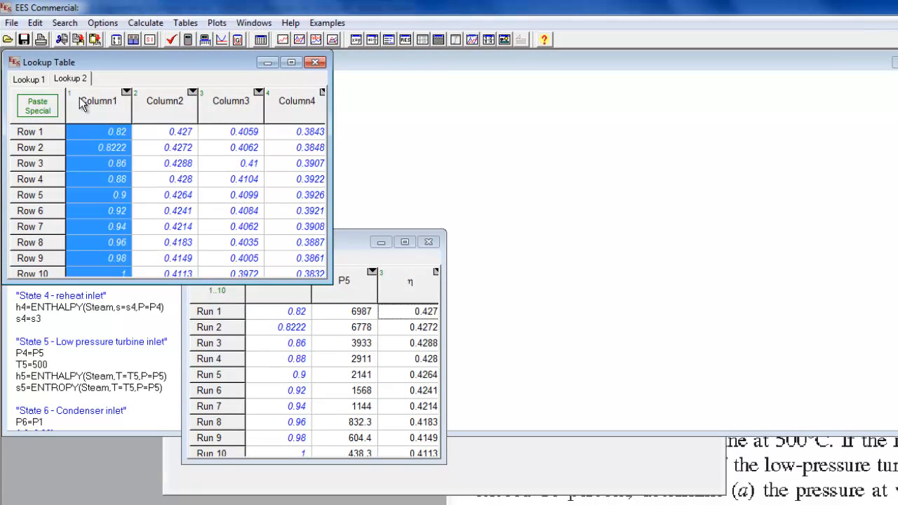
right_click(83, 104)
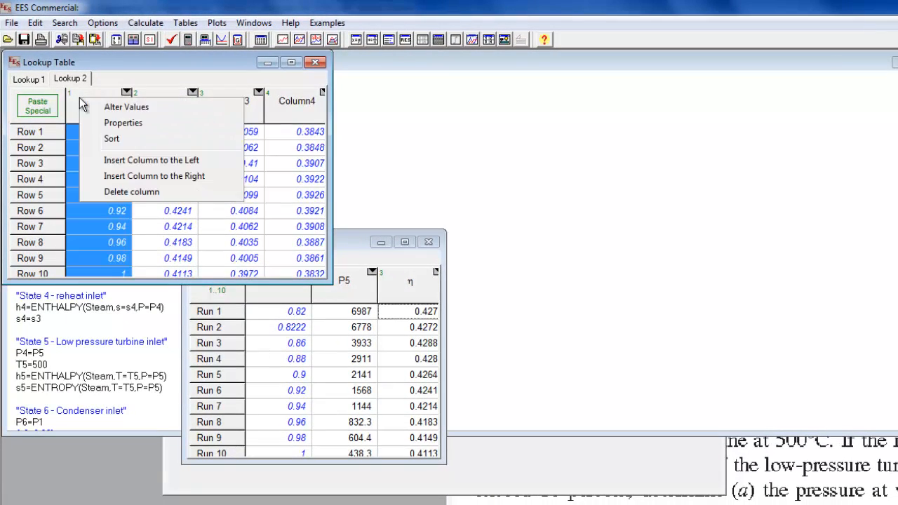
click(115, 109)
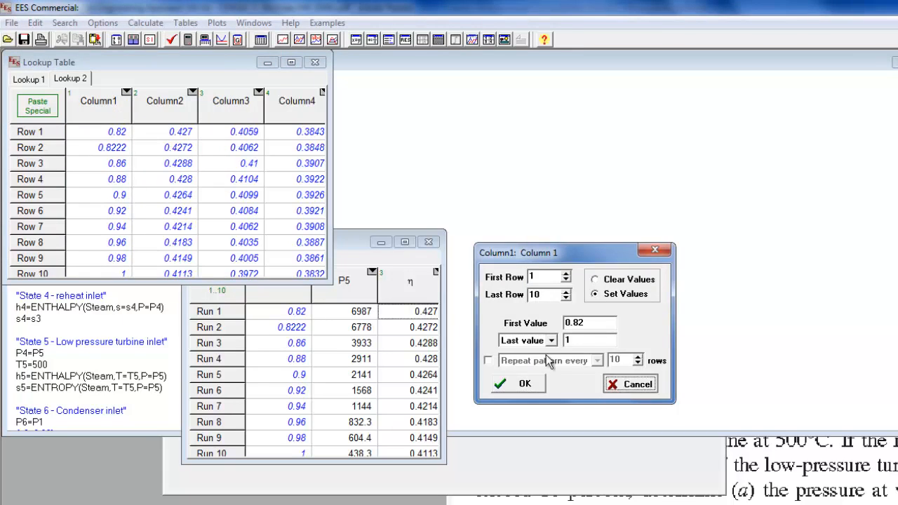
key(Escape)
- Rename Column1 of Lookup 2 as x6
right_click(110, 105)
click(143, 129)
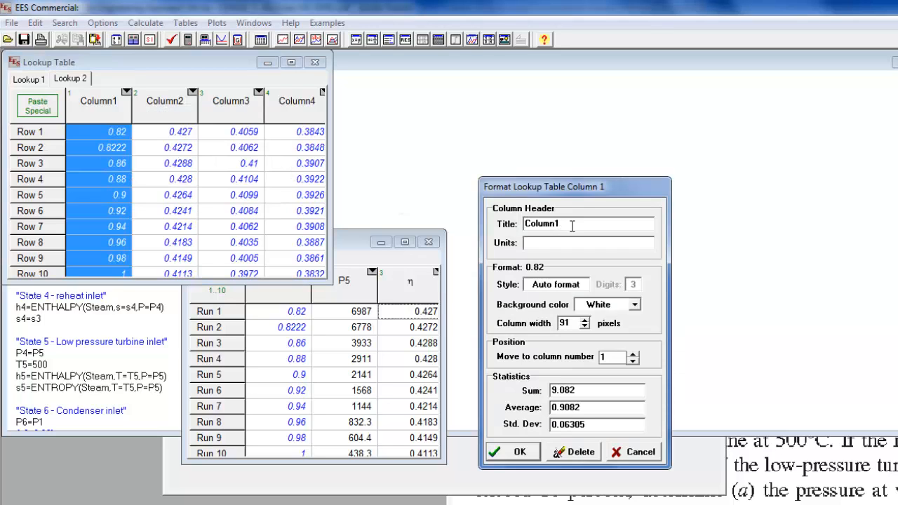
drag(571, 226, 502, 229)
text(x6)
click(515, 451)
- Set the units of Column2 in Lookup 2 to Pcond=10 kPa and copy that text
right_click(166, 104)
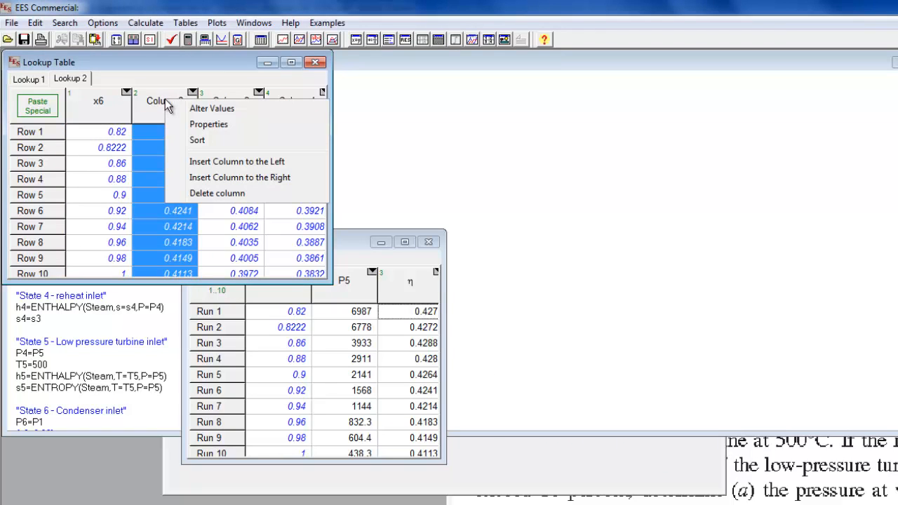
click(201, 122)
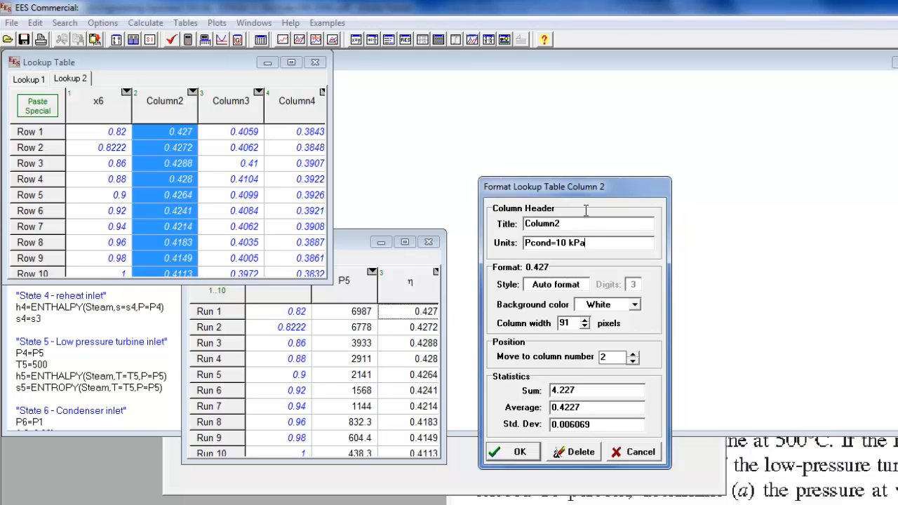
drag(591, 242, 504, 239)
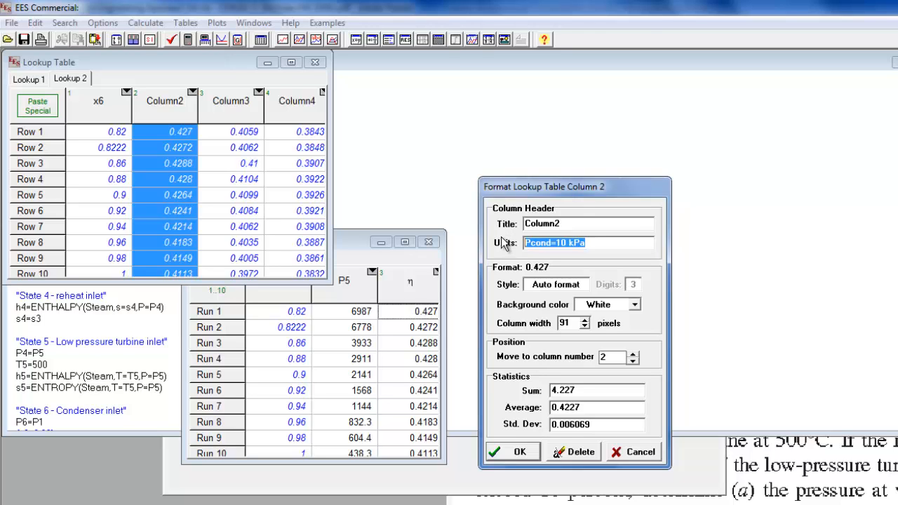
click(521, 452)
- Set the units of Column3 in Lookup 2 to Pcond=20 kPa by pasting and editing the copied text
click(238, 105)
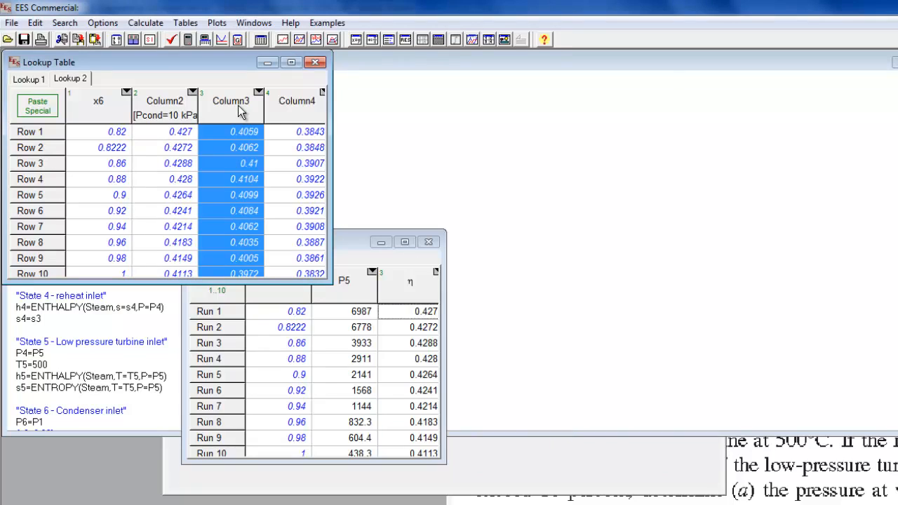
right_click(237, 105)
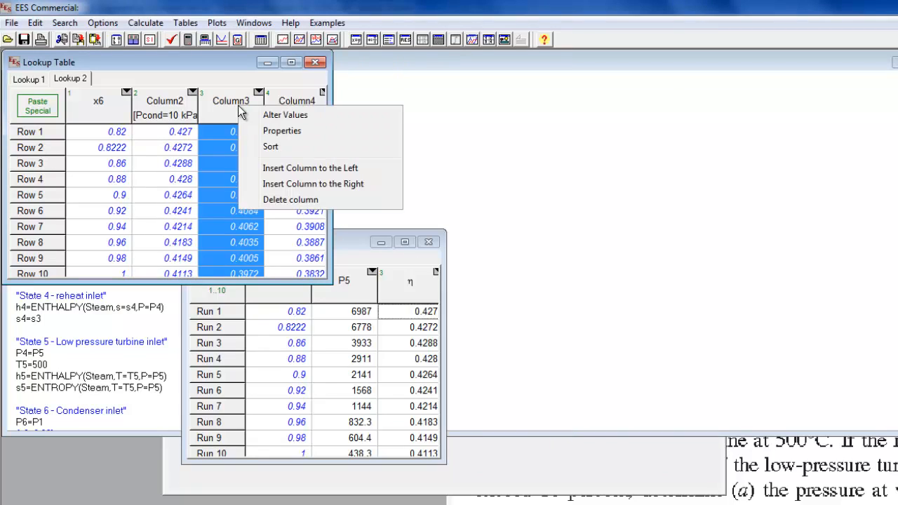
click(266, 134)
key(ctrl+v)
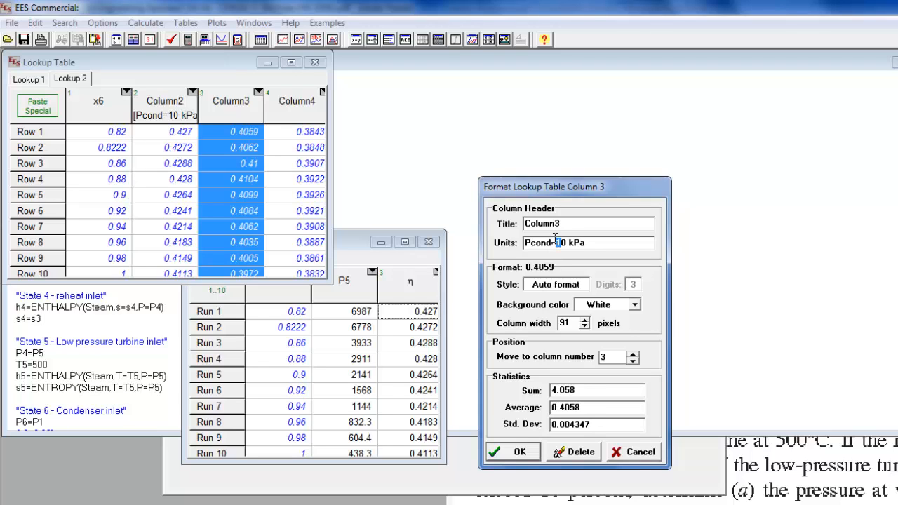
click(532, 450)
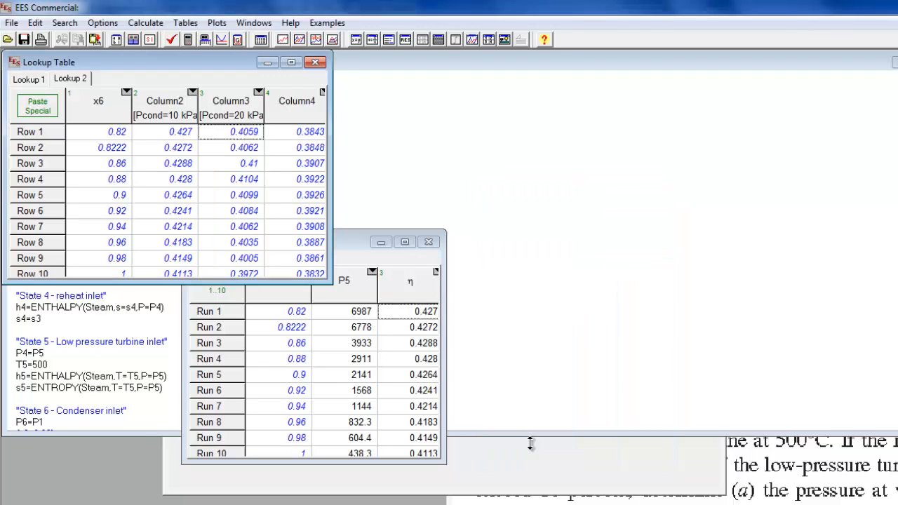
- Set the units of Column4 in Lookup 2 to Pcond=37 kPa by pasting and editing the copied text
click(288, 106)
right_click(288, 106)
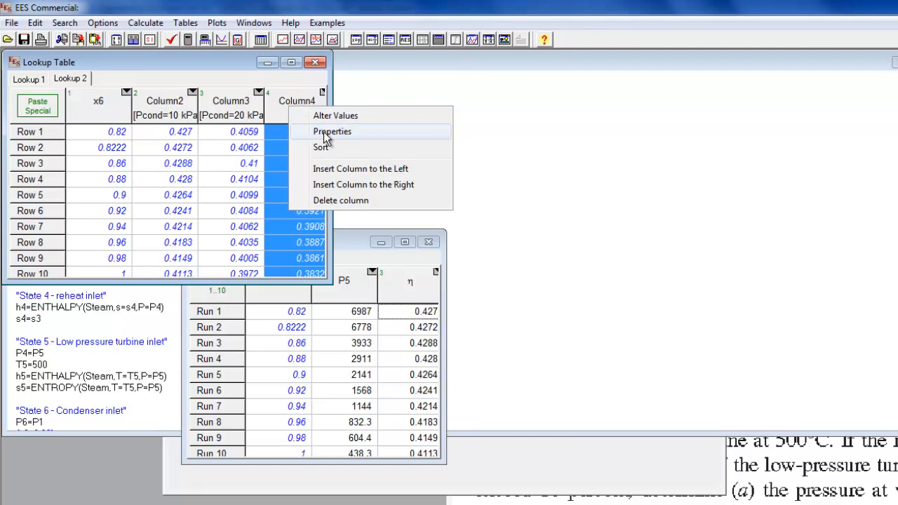
click(324, 134)
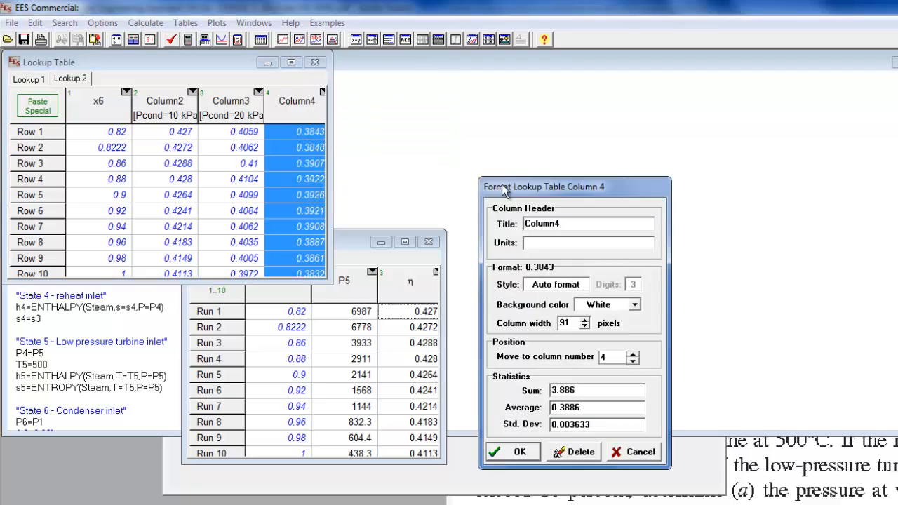
click(535, 242)
key(ctrl+v)
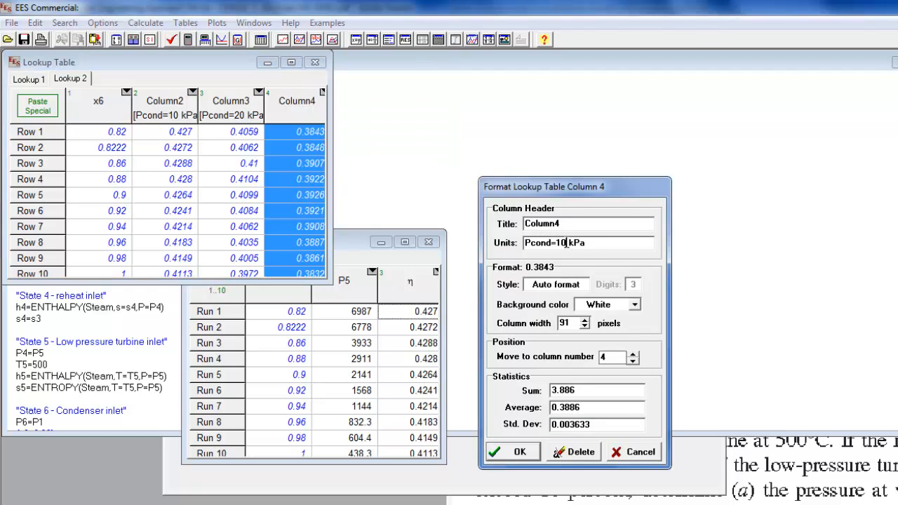
text(4)
click(519, 451)
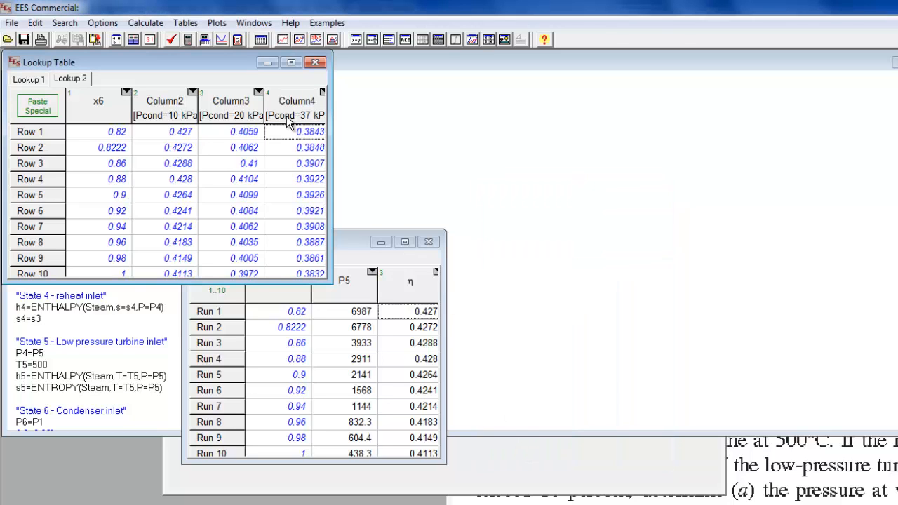
click(217, 23)
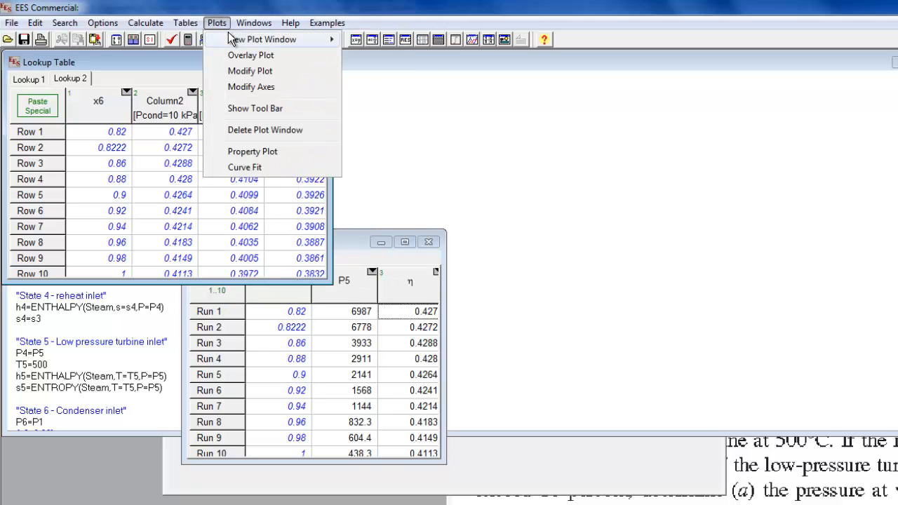
mouse_move(231, 39)
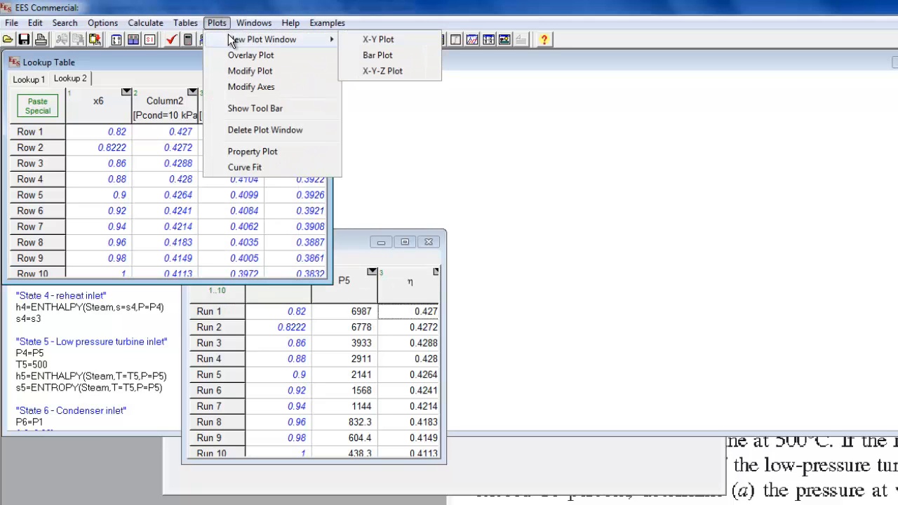
click(372, 40)
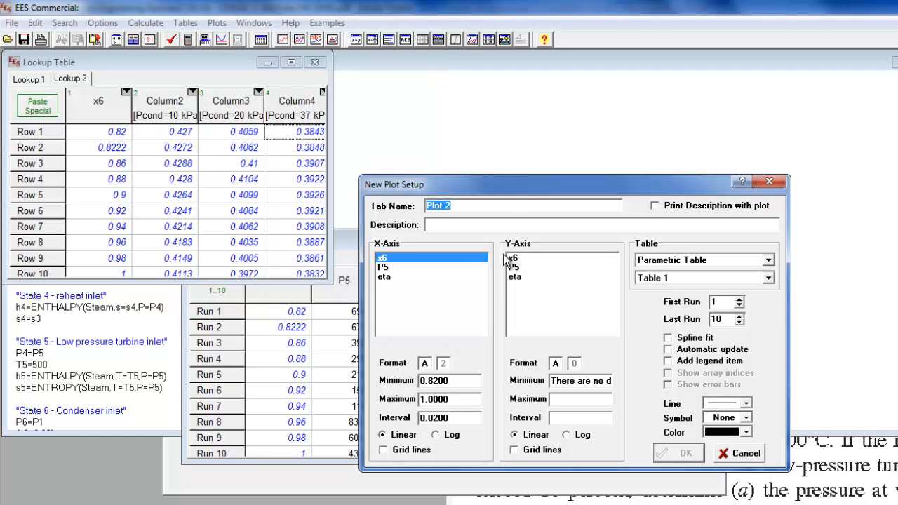
click(684, 261)
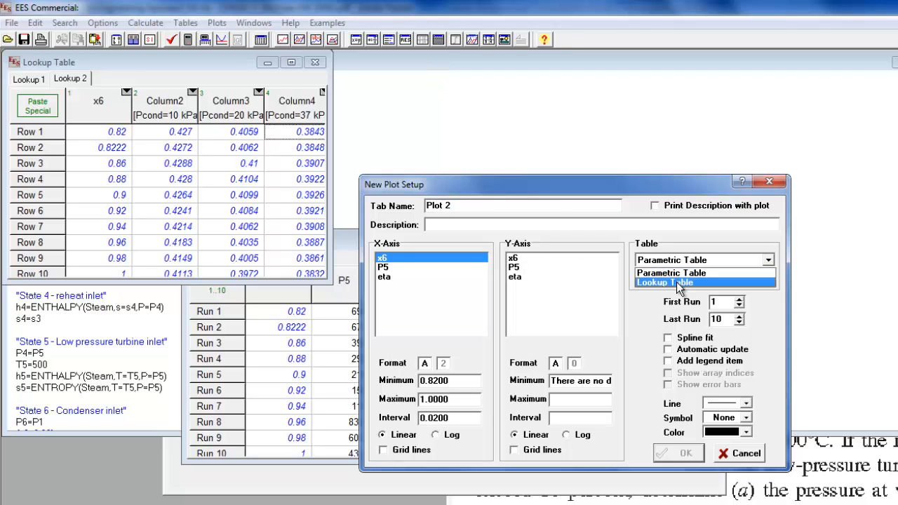
click(677, 282)
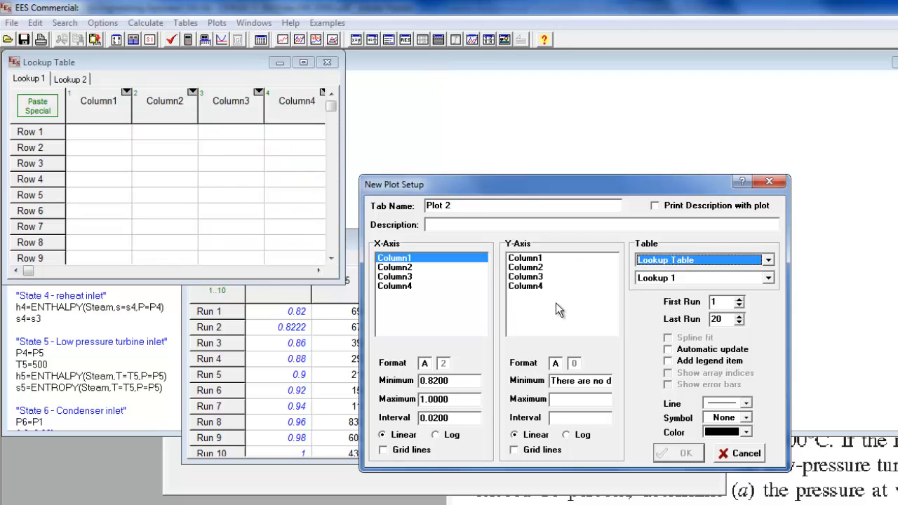
click(669, 279)
click(667, 300)
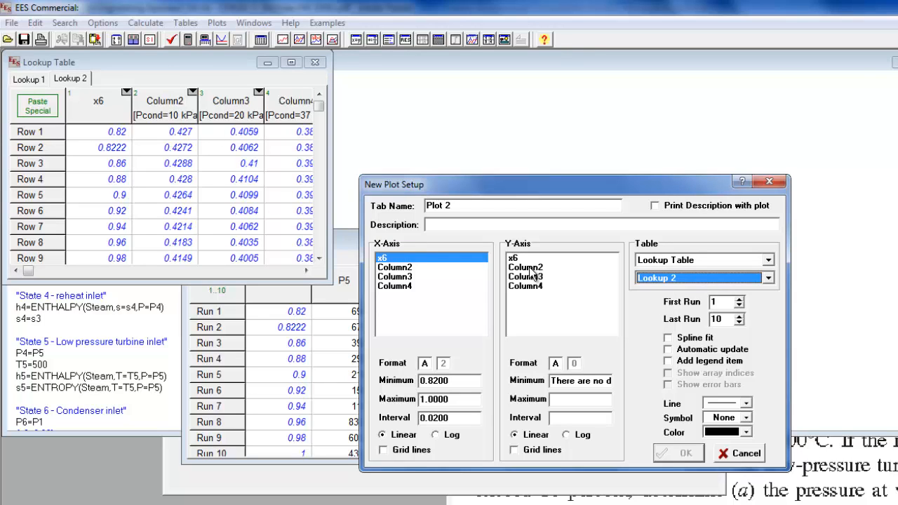
click(733, 453)
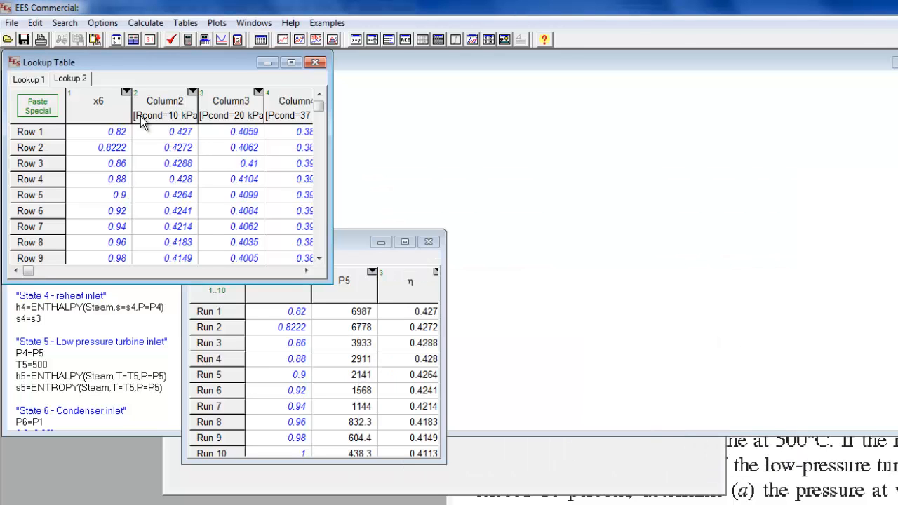
- Move the Pcond=10 kPa text of Column2 in Lookup 2 from its units to its title
click(158, 106)
right_click(158, 105)
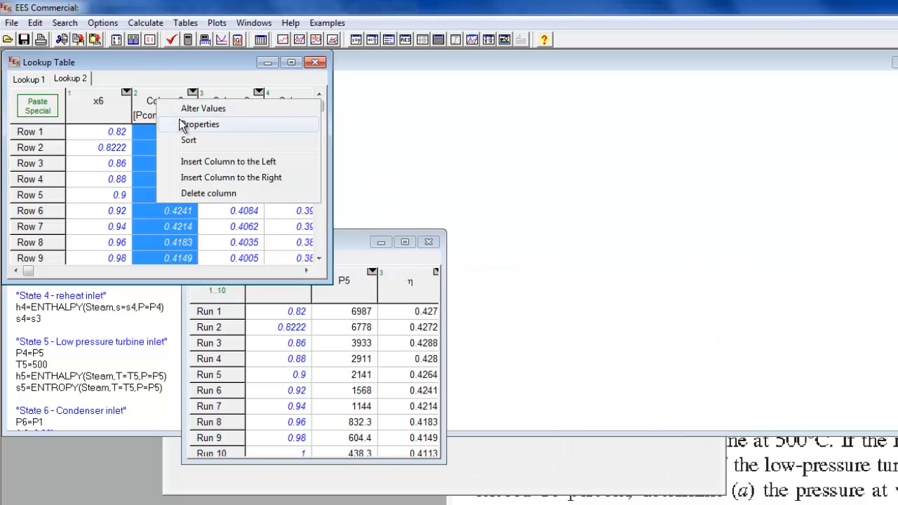
click(181, 120)
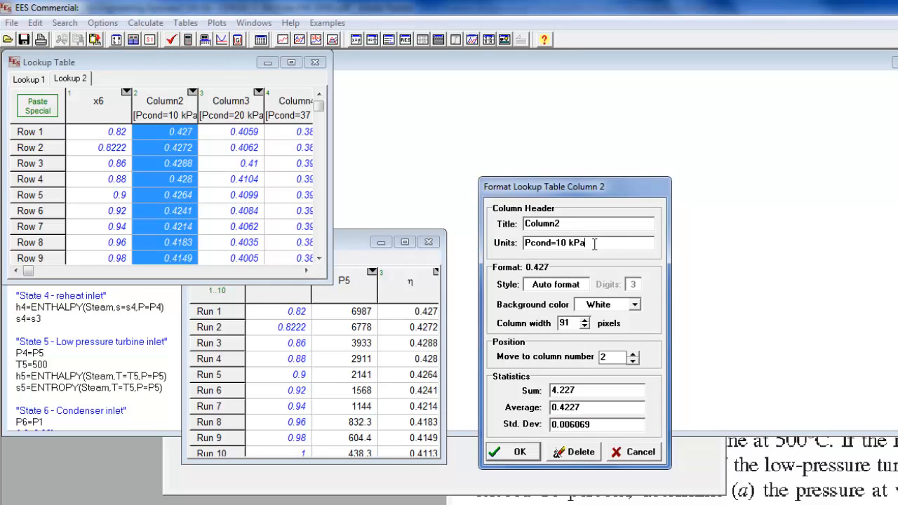
drag(594, 243, 495, 238)
key(ctrl+x)
drag(563, 223, 488, 221)
key(ctrl+v)
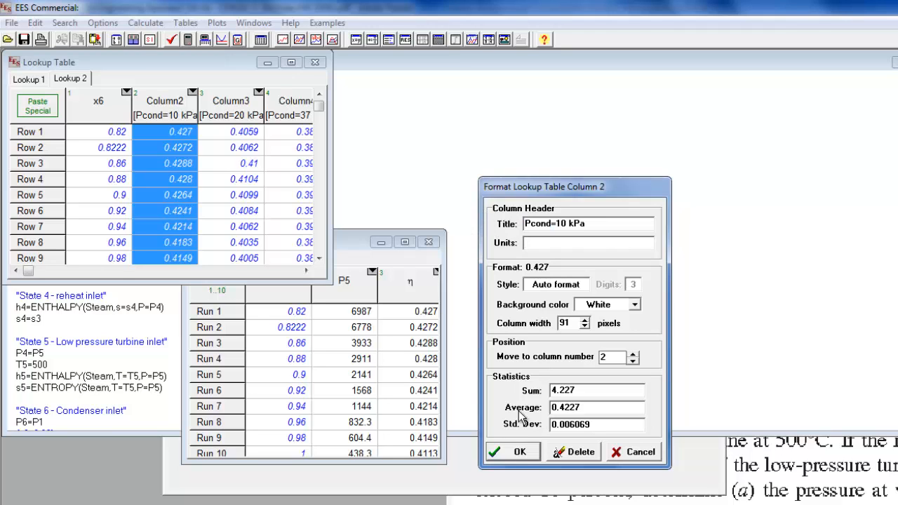
click(522, 453)
- Retitle Column3 of Lookup 2 as Pcond=20 kPa by moving that text out of its units
click(227, 114)
right_click(227, 114)
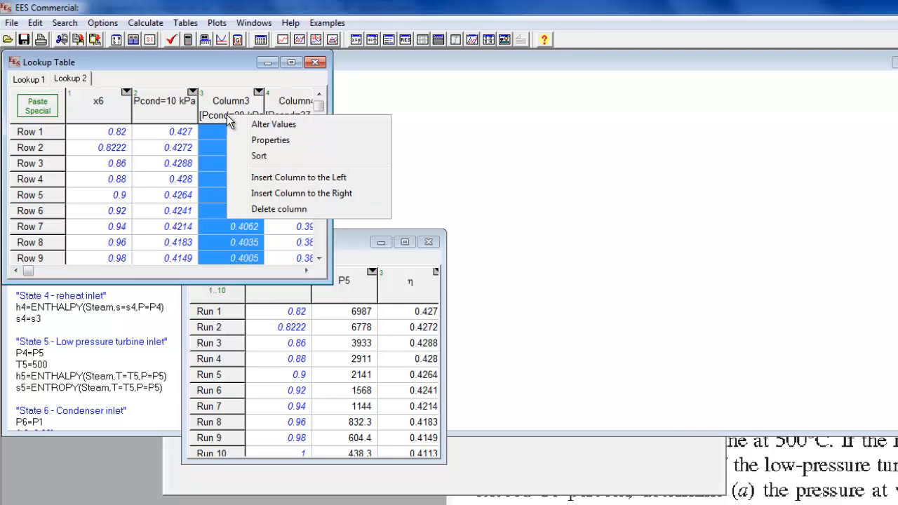
click(271, 140)
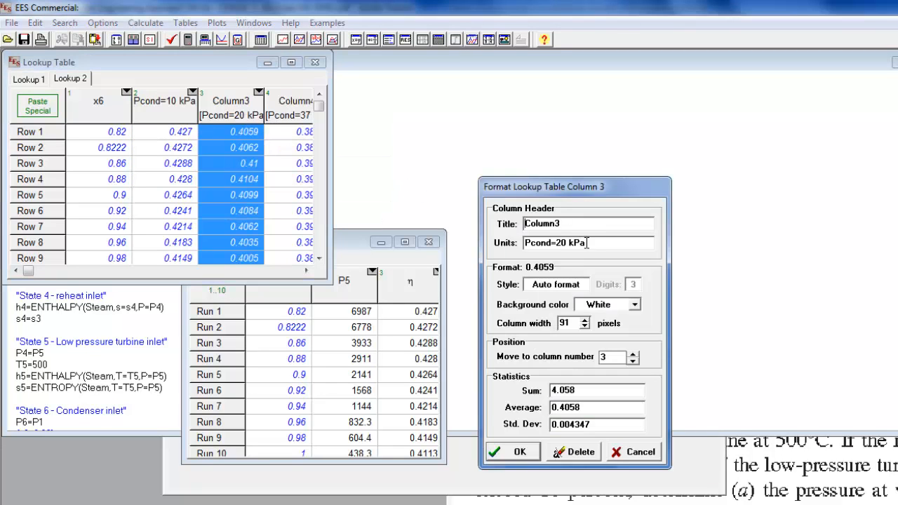
drag(587, 242, 459, 231)
key(ctrl+x)
drag(564, 223, 436, 208)
key(ctrl+v)
click(520, 451)
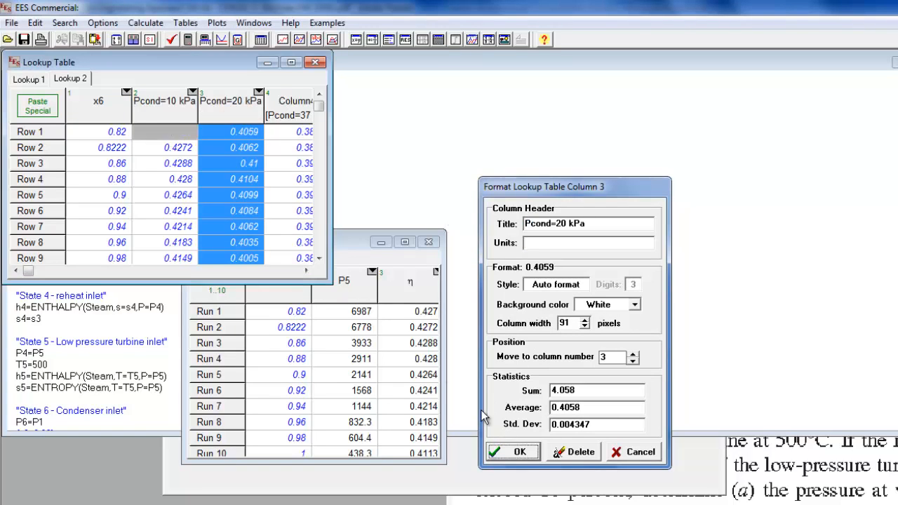
- Replace the title of Column4 in Lookup 2 with its units text, Pcond=37 kPa, leaving the units blank
click(284, 121)
right_click(290, 114)
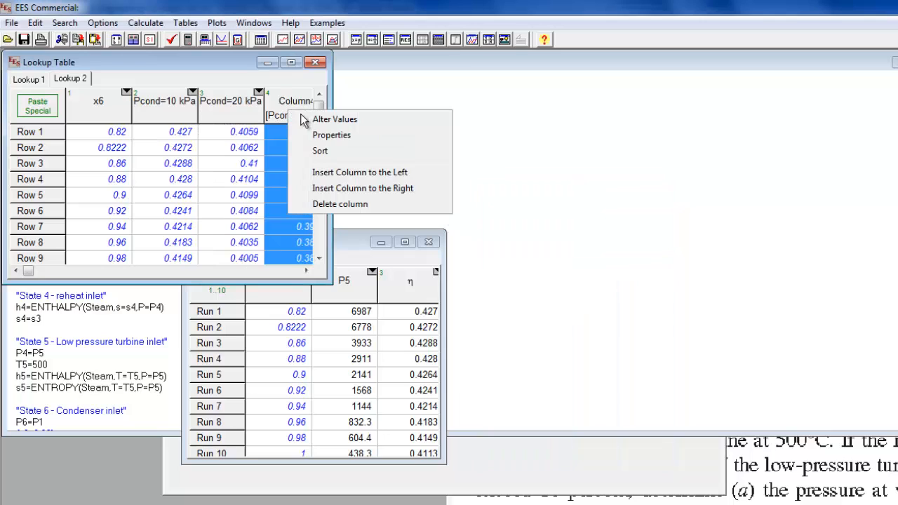
click(317, 134)
drag(586, 242, 512, 243)
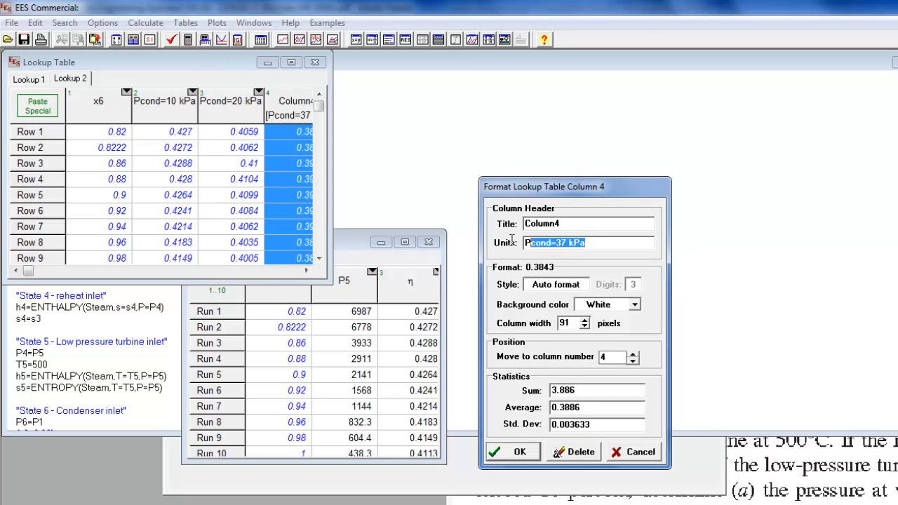
key(ctrl+x)
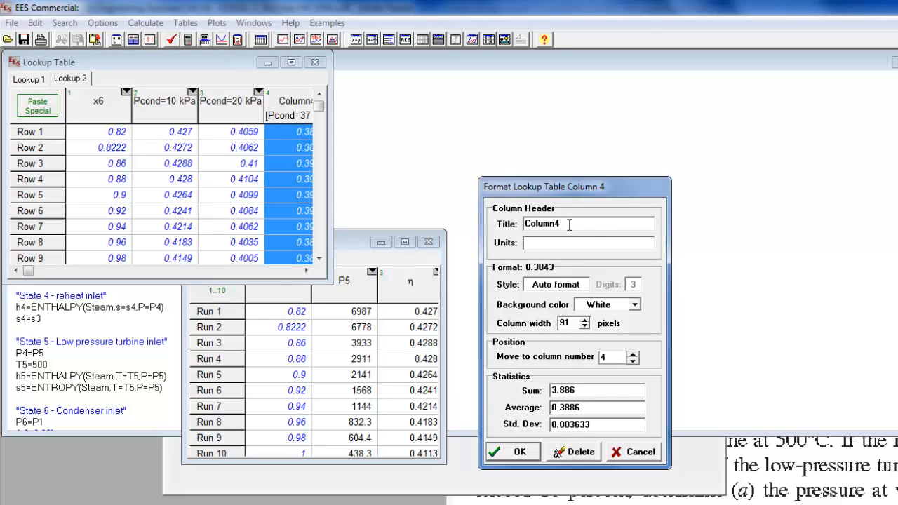
drag(569, 223, 498, 221)
key(ctrl+v)
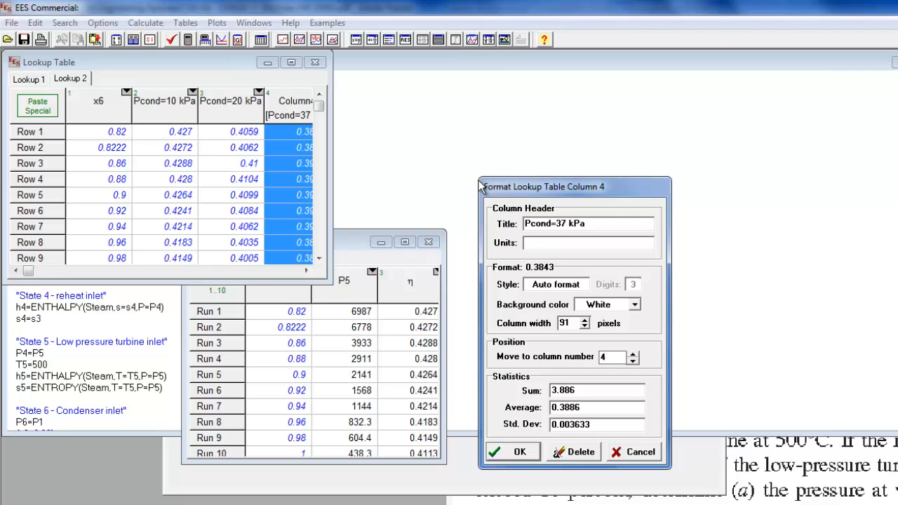
click(518, 451)
- Start a new X-Y plot that takes its data from the Lookup 2 table
click(600, 439)
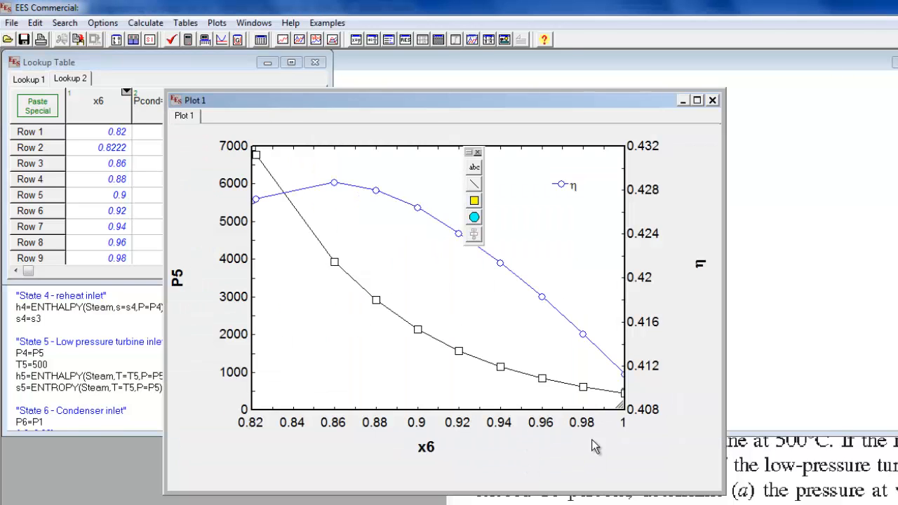
click(216, 23)
mouse_move(279, 41)
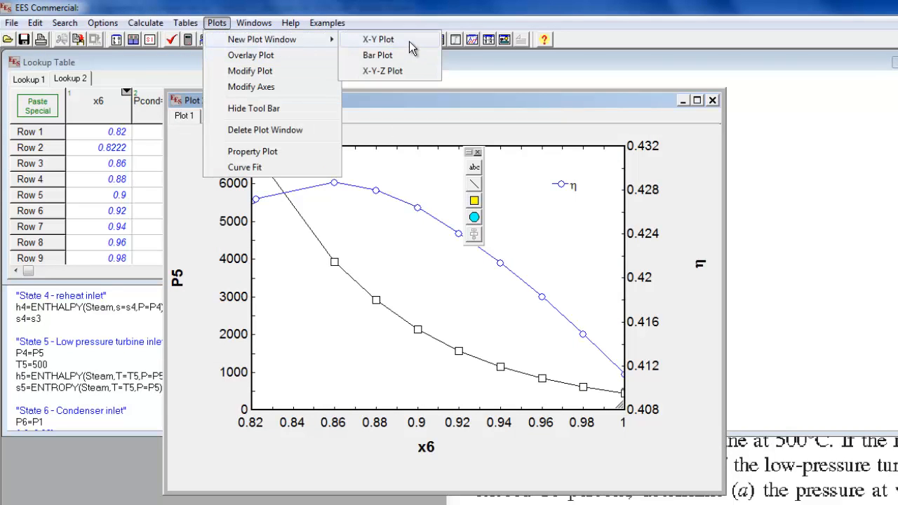
click(408, 41)
click(695, 260)
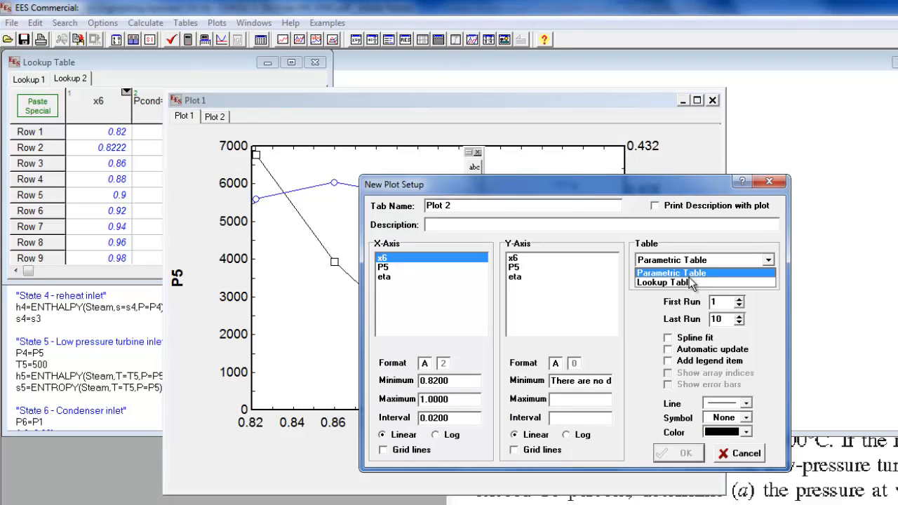
click(691, 283)
click(690, 278)
click(679, 300)
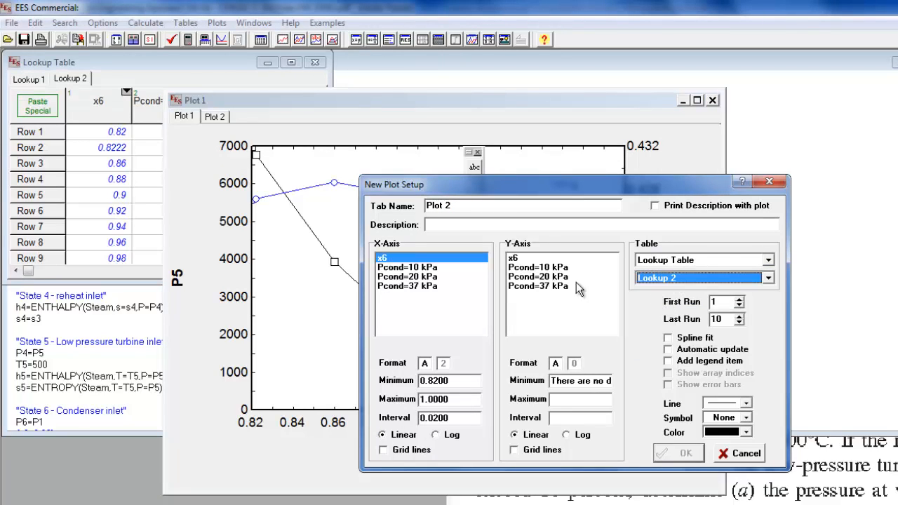
- Plot the 10, 20 and 37 kPa Pcond columns against x6 with spline fit, automatic update and legend items enabled
drag(515, 267, 467, 296)
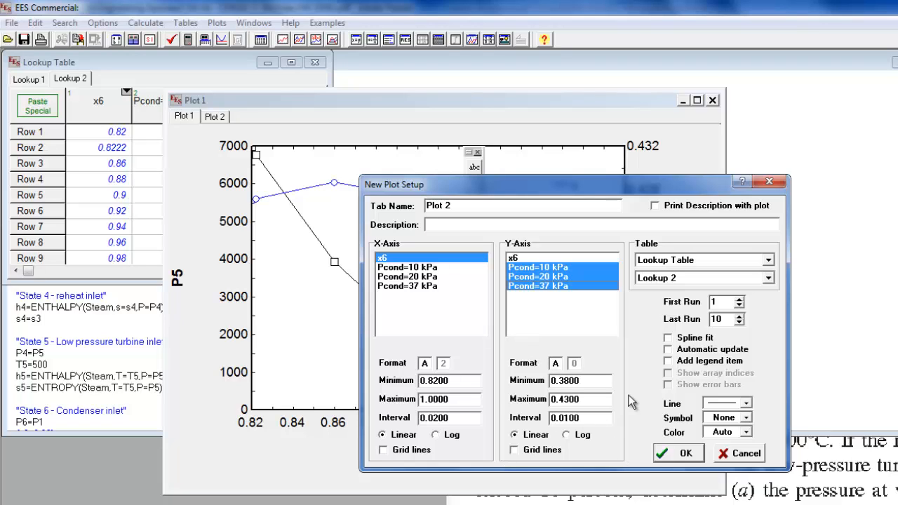
click(667, 351)
click(668, 361)
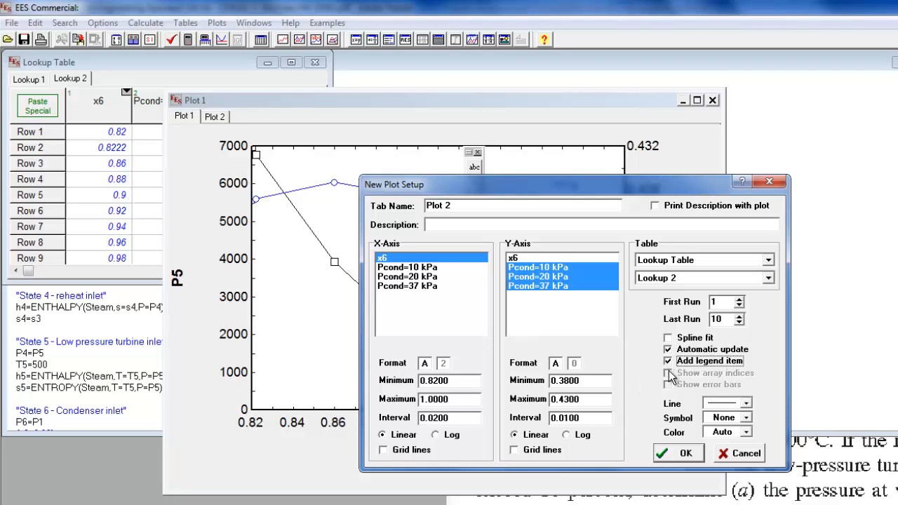
click(668, 338)
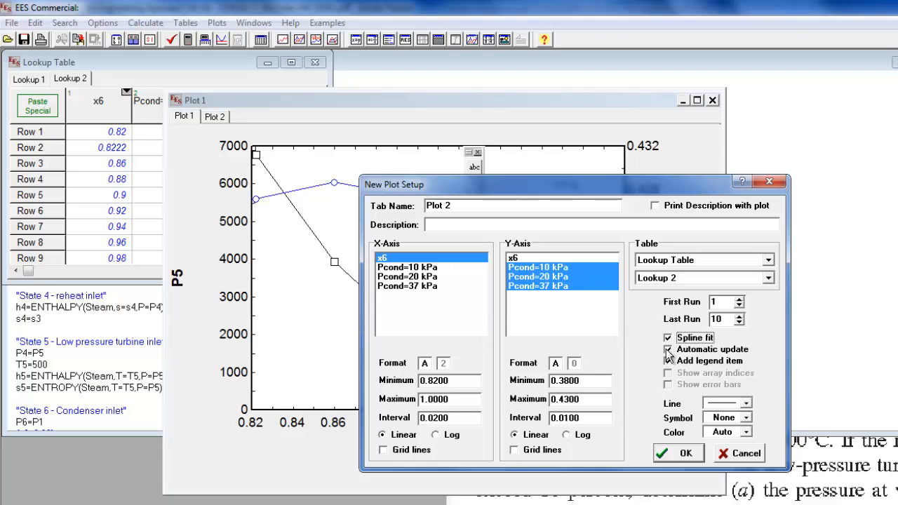
click(678, 455)
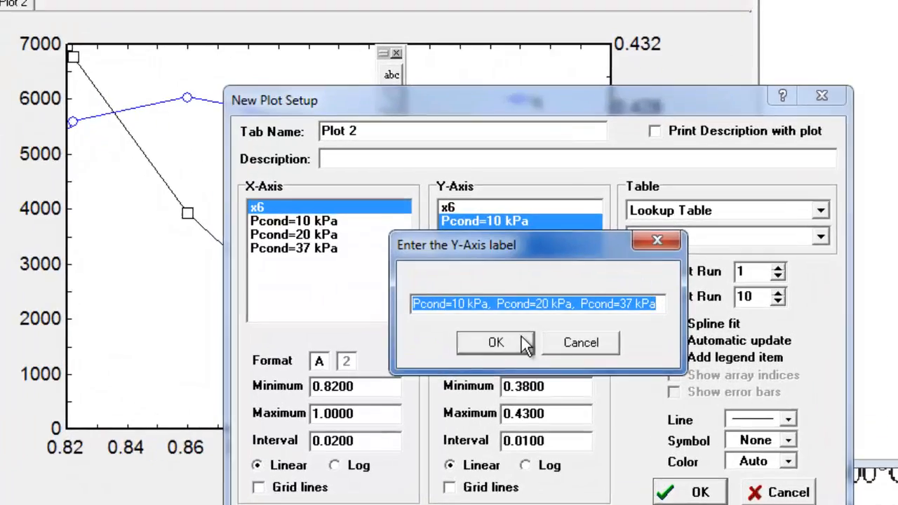
- Label the y-axis P_cond [kPa] and create the plot
text(P)
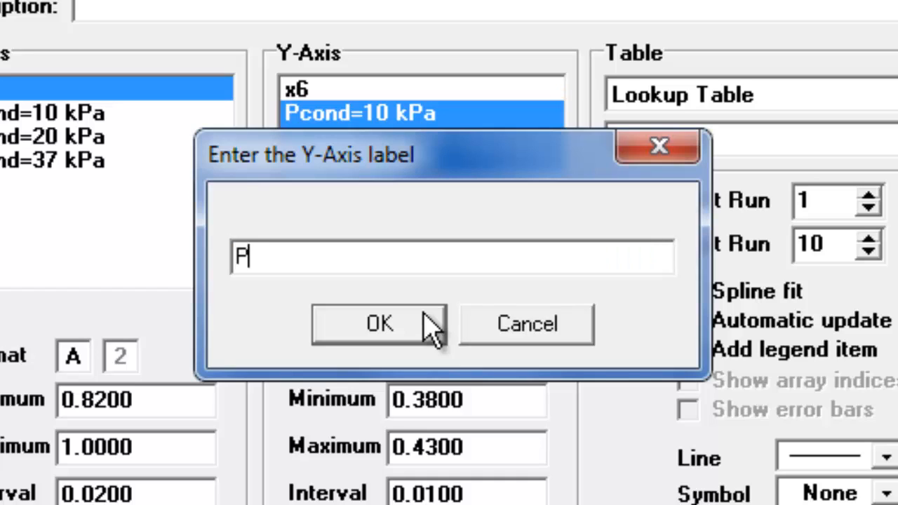
text(_cond)
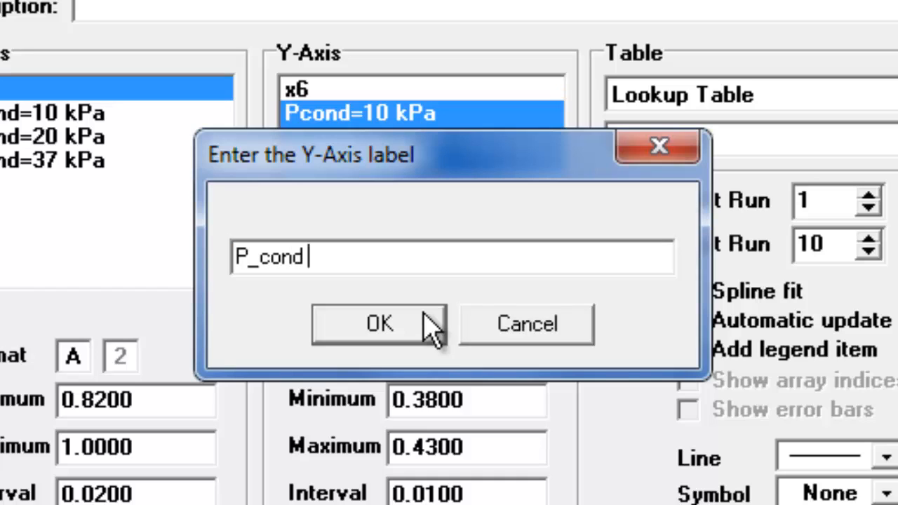
text( {Kpa)
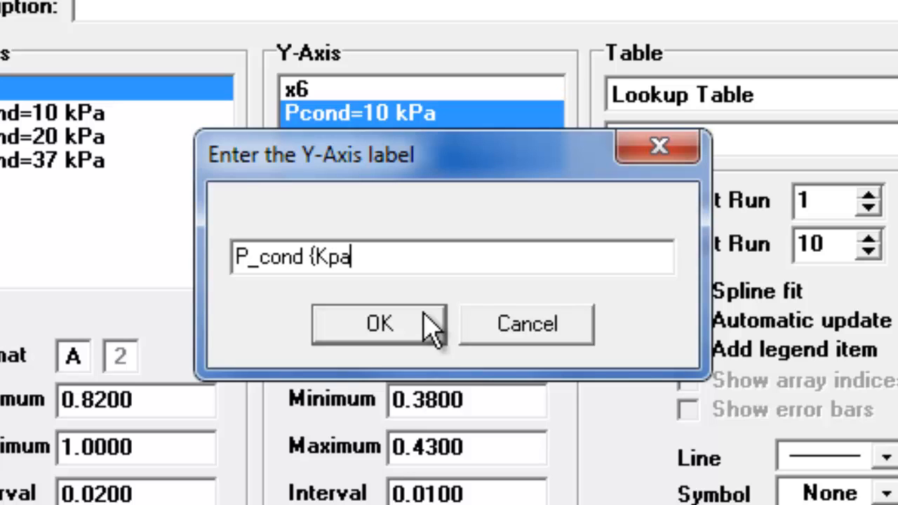
key(BackSpace)
key(BackSpace)
key(BackSpace)
key(BackSpace)
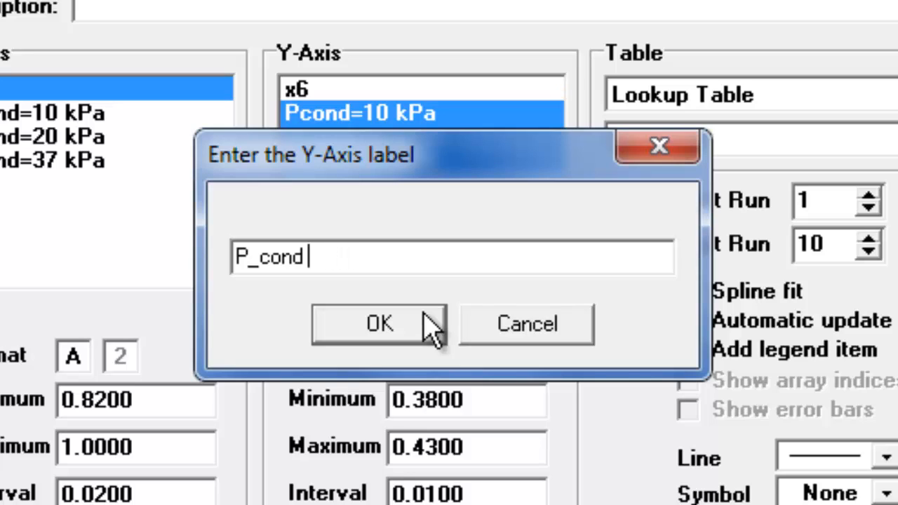
text((kPa)
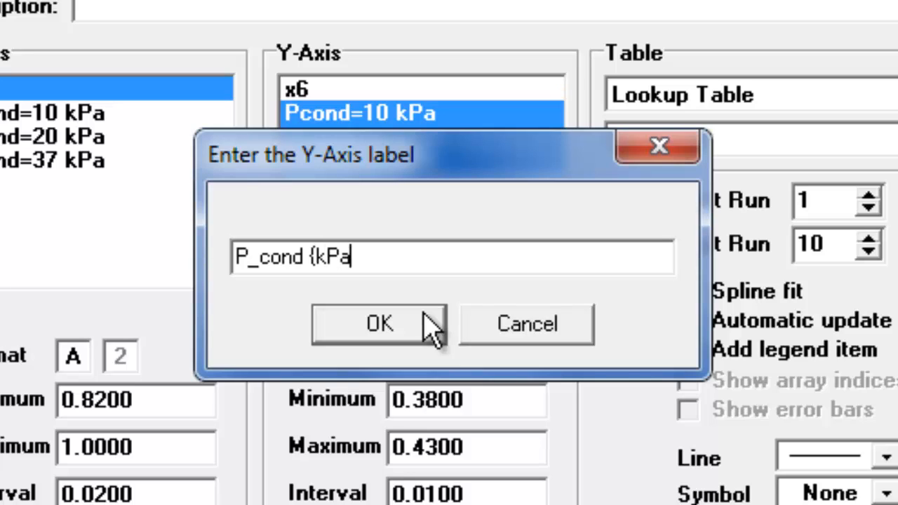
text(})
key(BackSpace)
text(])
click(314, 256)
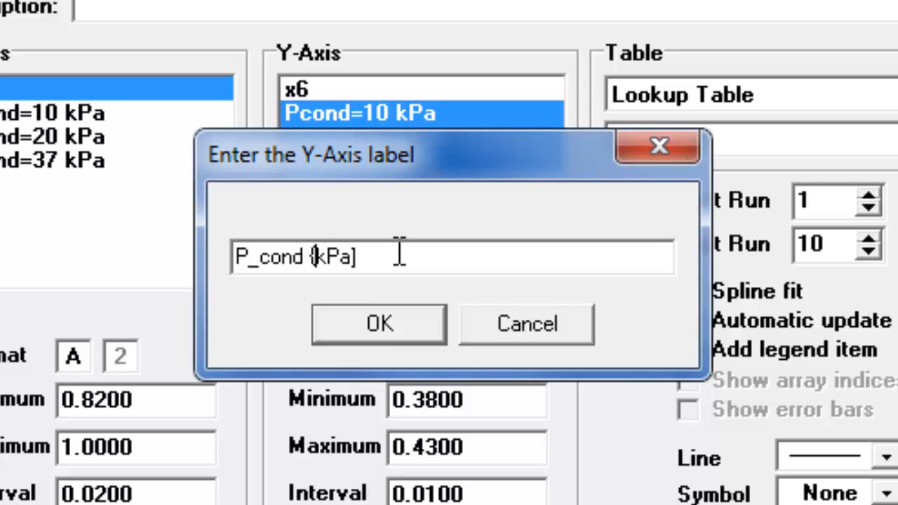
key(BackSpace)
text([)
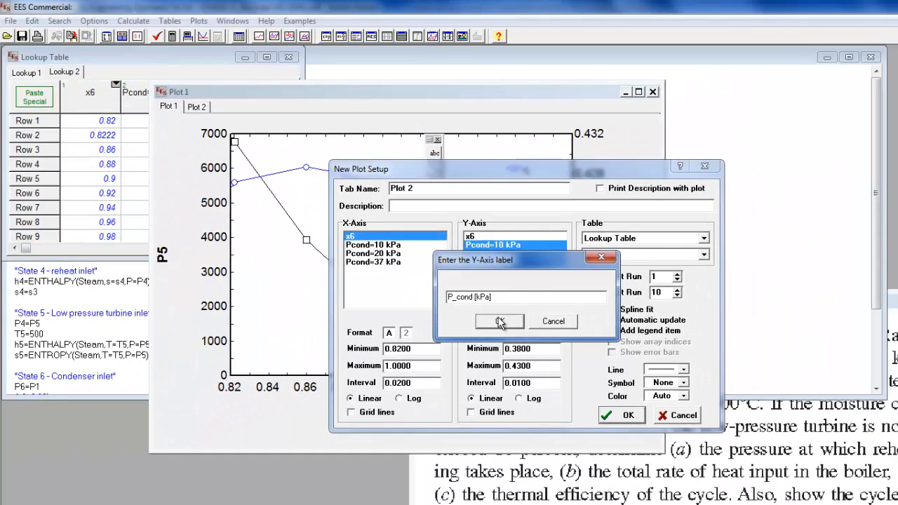
click(500, 322)
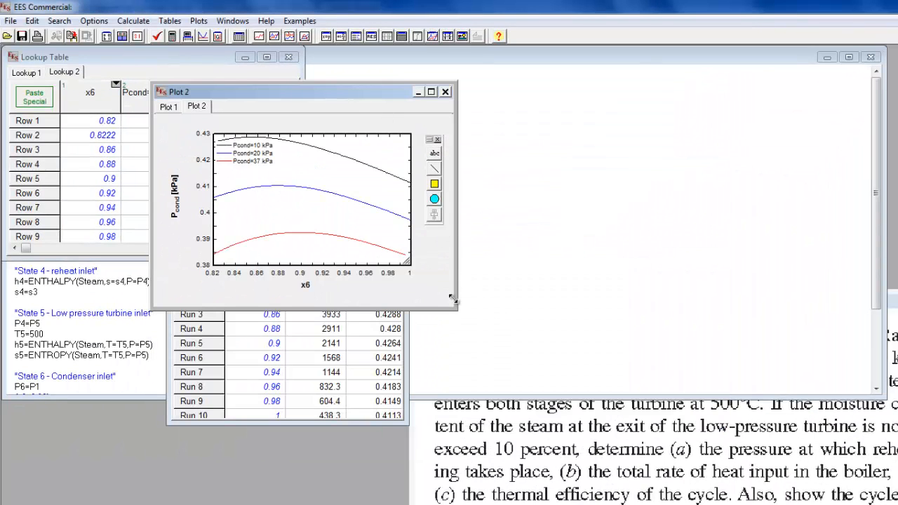
- Enlarge the Plot 2 window and stretch the graph to about 15.4 cm wide by 12.4 cm high
drag(456, 308, 648, 437)
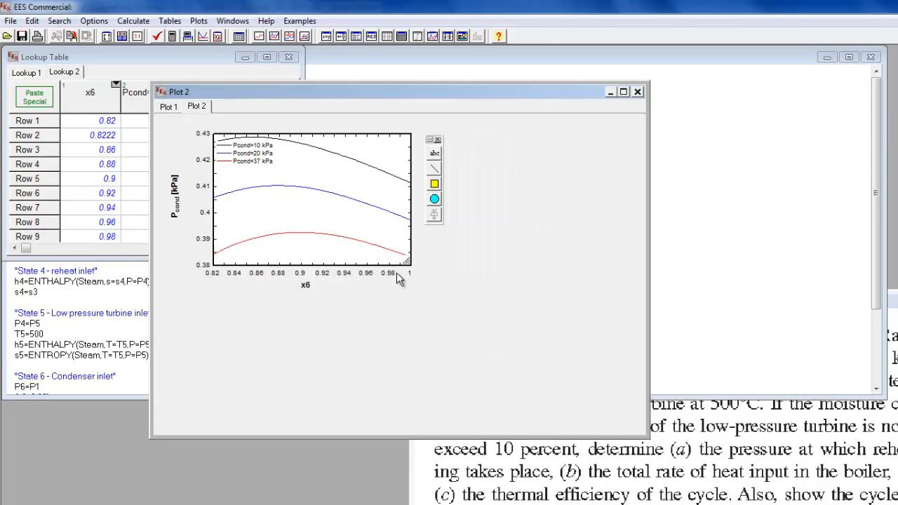
drag(410, 267, 549, 405)
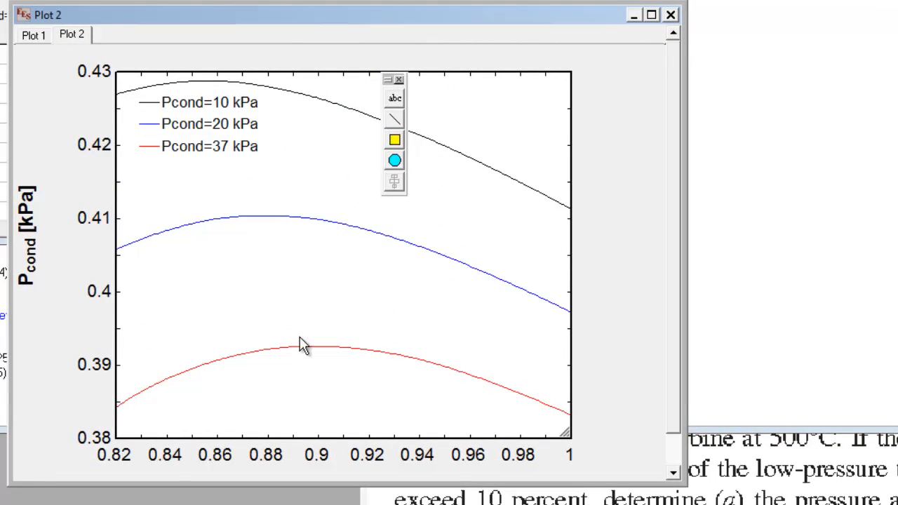
- Add circle symbols to the Pcond=37 kPa curve in Plot 2
double_click(323, 345)
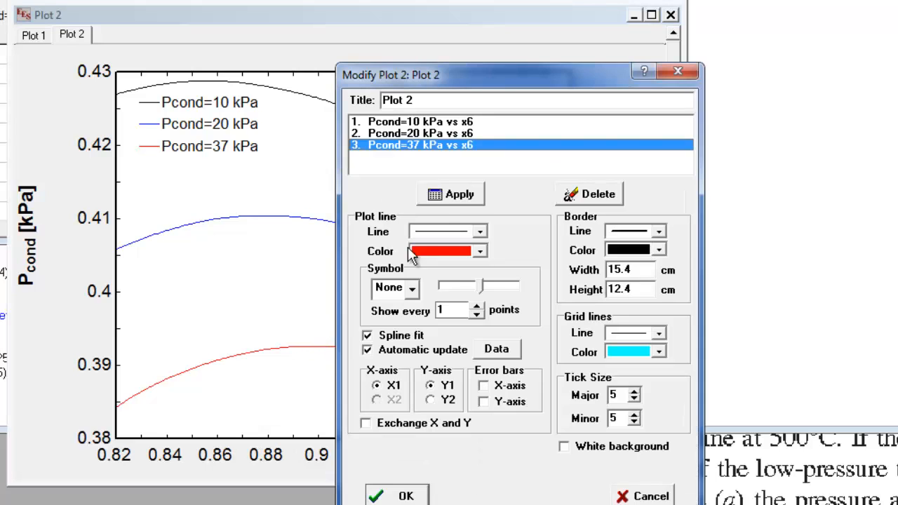
click(411, 289)
click(386, 330)
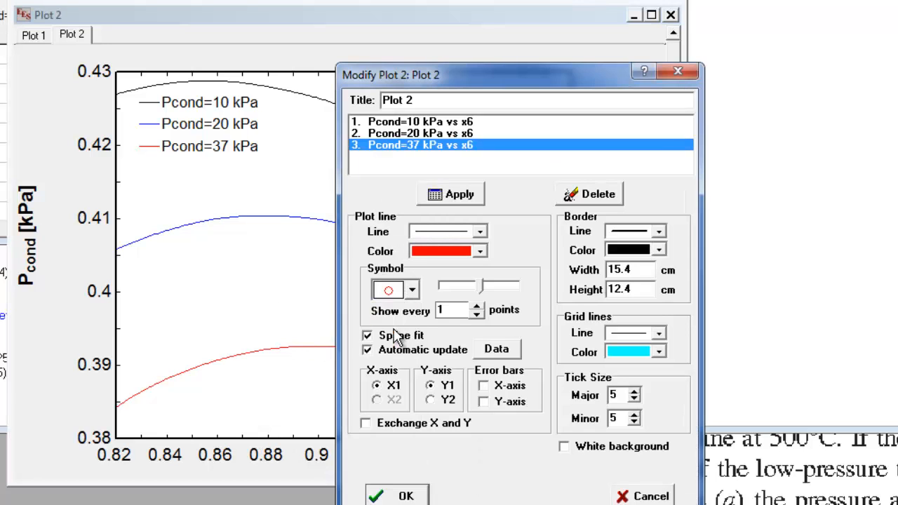
click(407, 496)
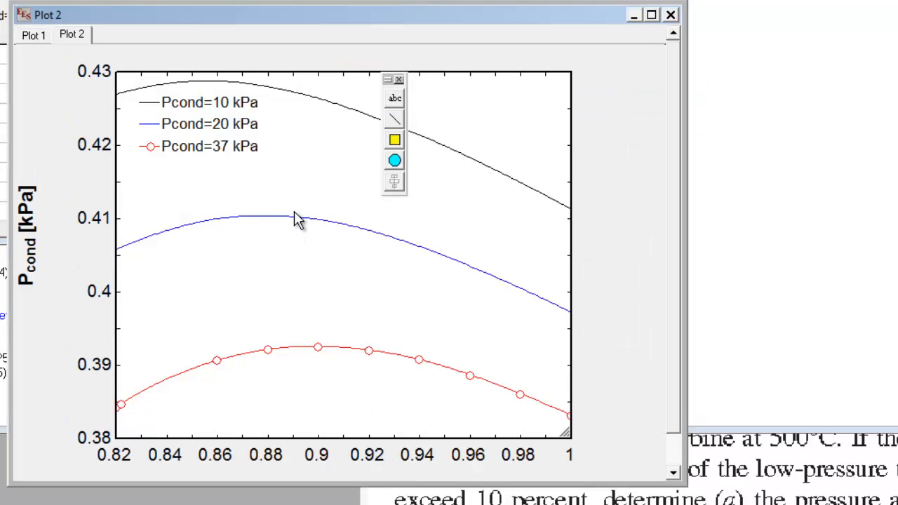
- Add triangle symbols to the Pcond=20 kPa curve in Plot 2
double_click(294, 216)
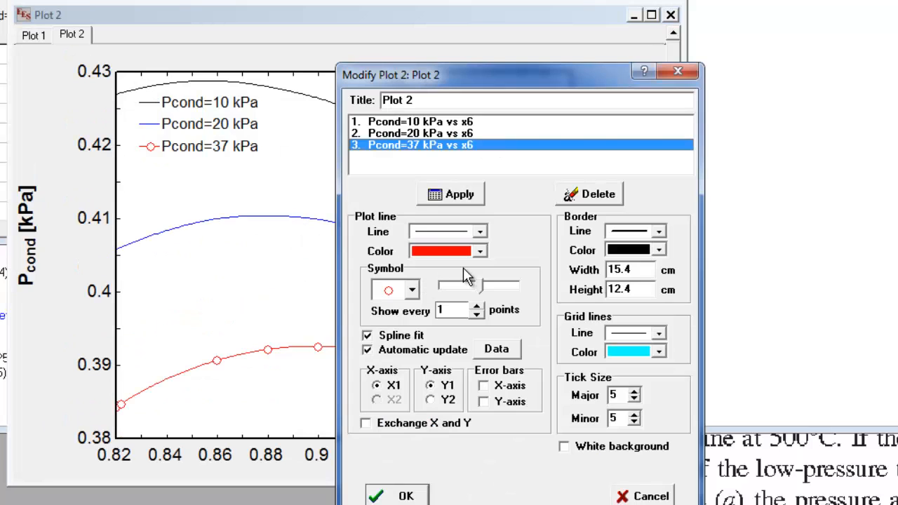
click(449, 135)
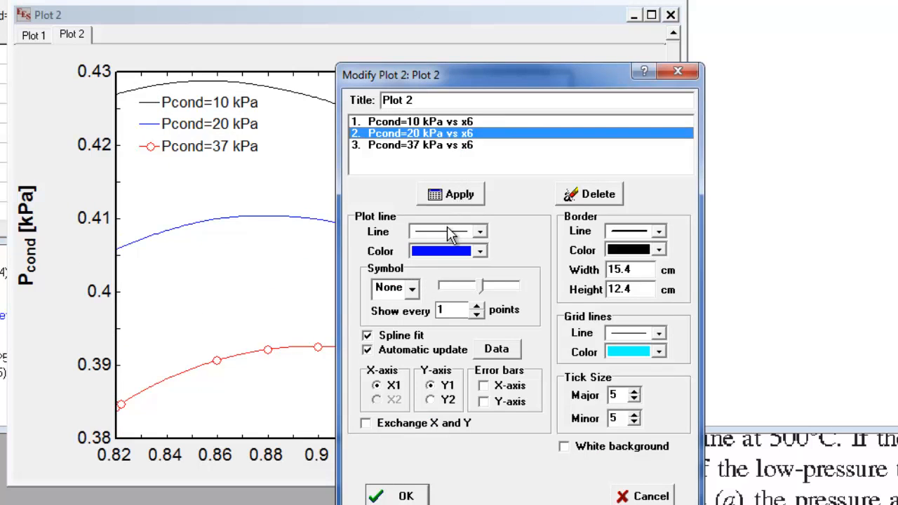
click(407, 290)
click(391, 368)
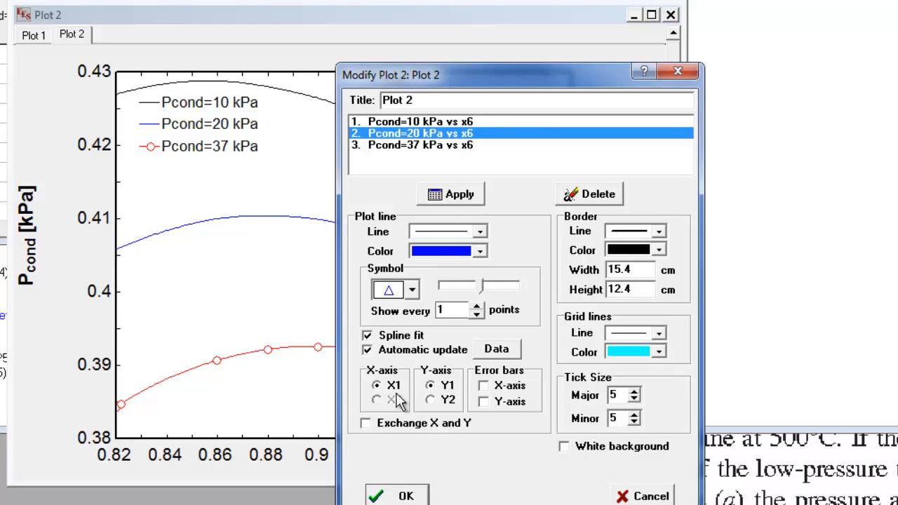
click(400, 496)
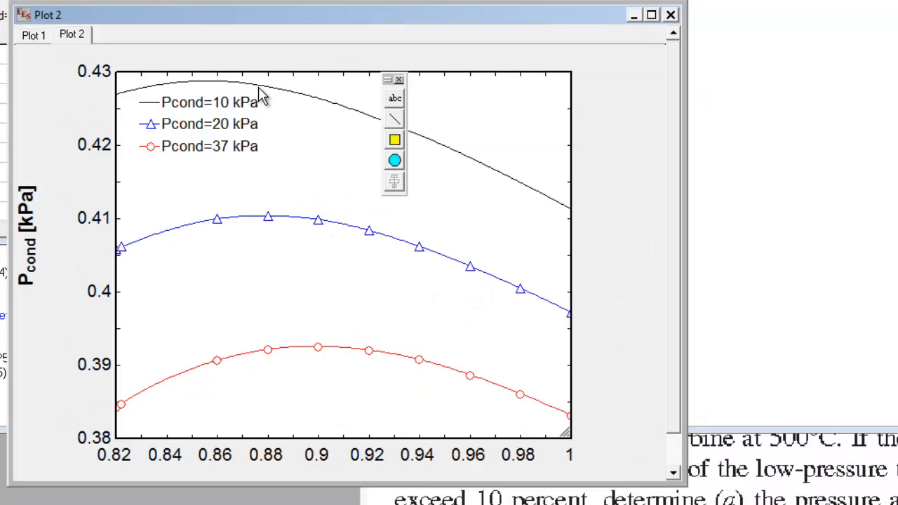
- Add bow-tie symbols to the Pcond=10 kPa curve, keeping its thin solid black line
double_click(259, 95)
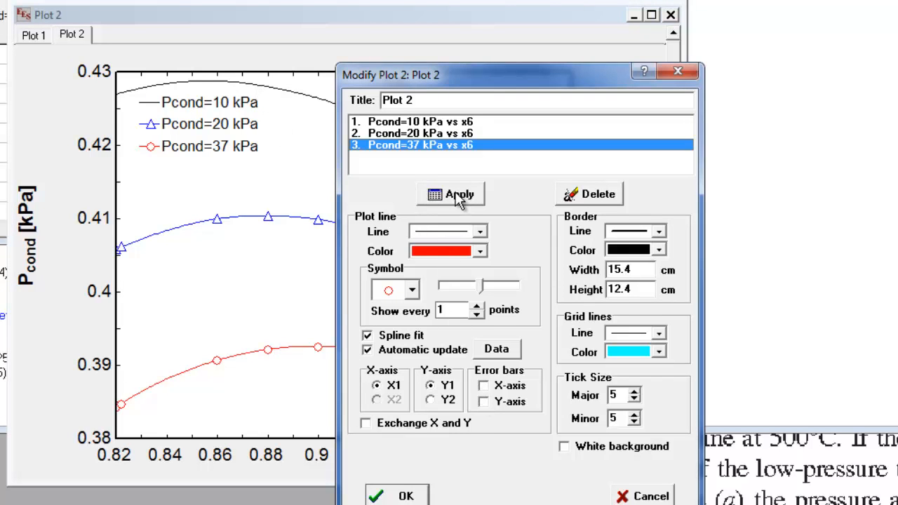
click(455, 122)
click(480, 251)
click(479, 232)
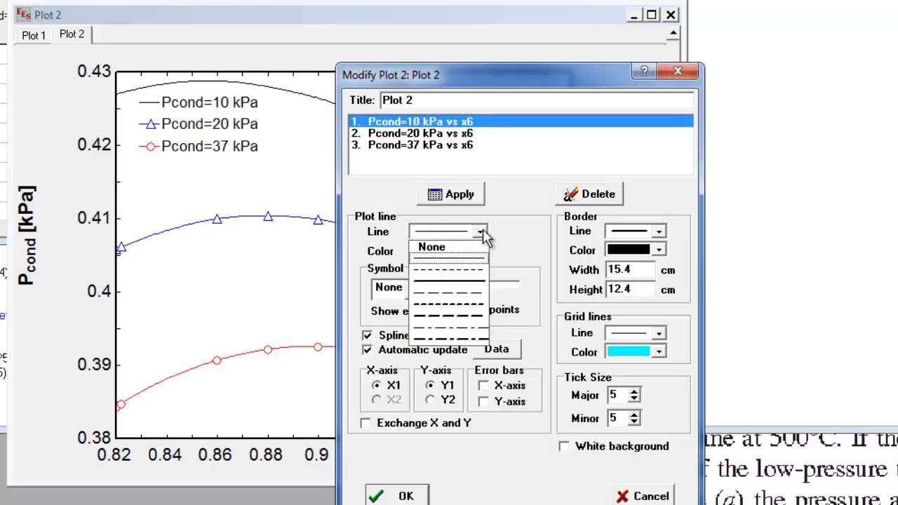
click(480, 232)
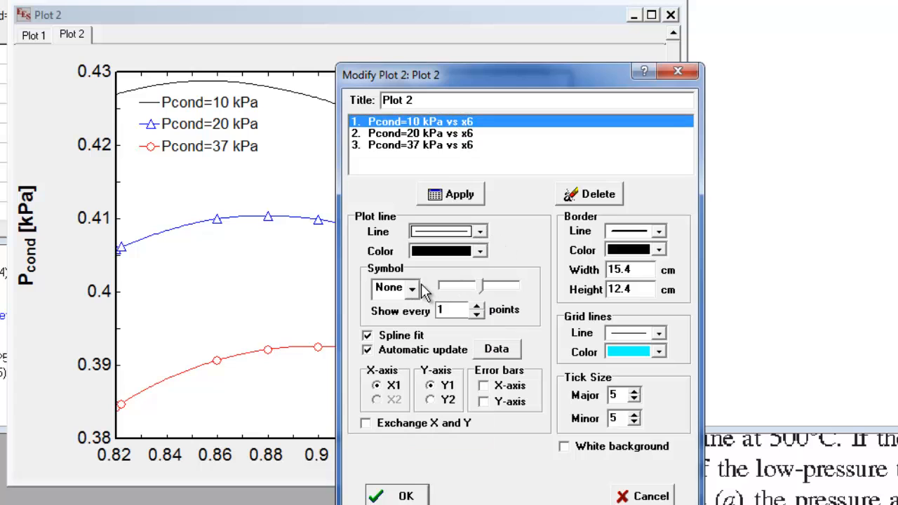
click(413, 288)
click(389, 383)
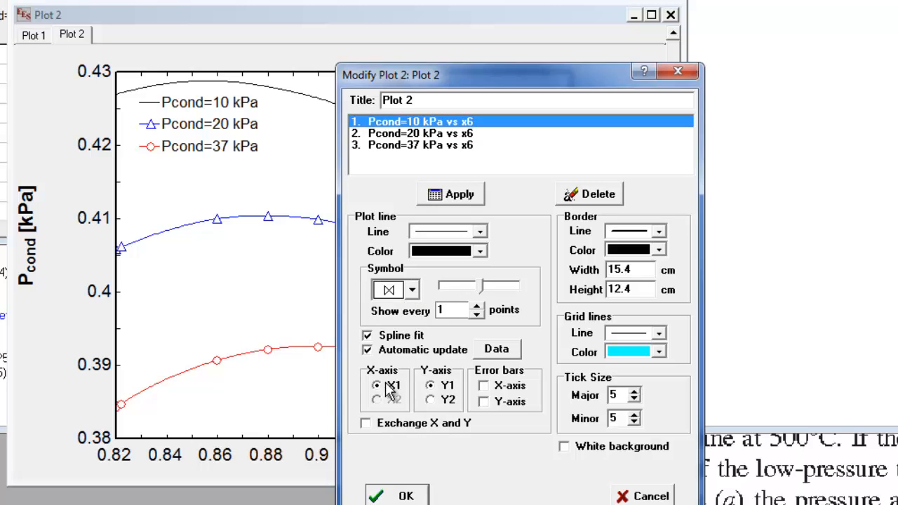
click(393, 495)
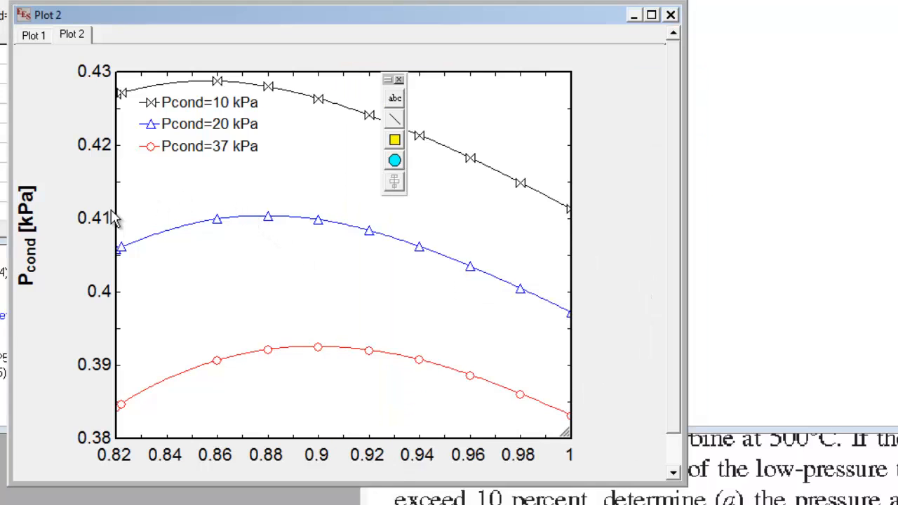
double_click(95, 438)
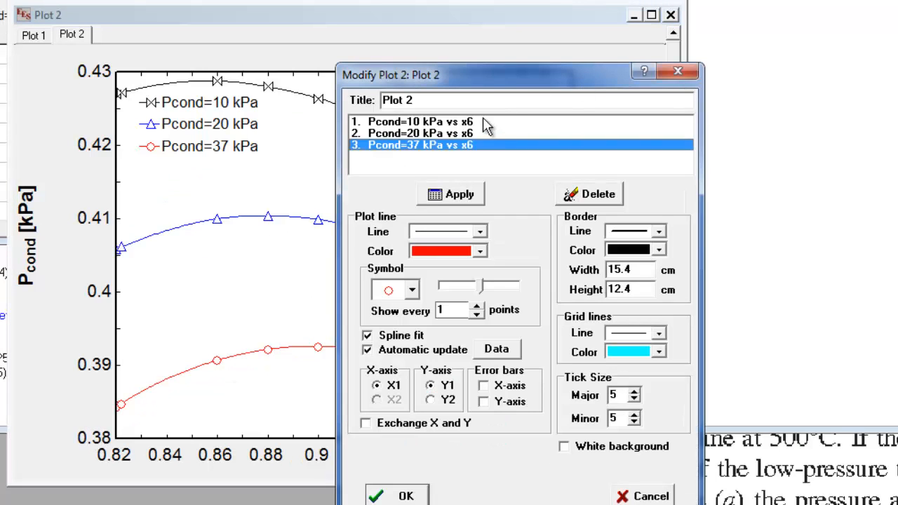
click(640, 495)
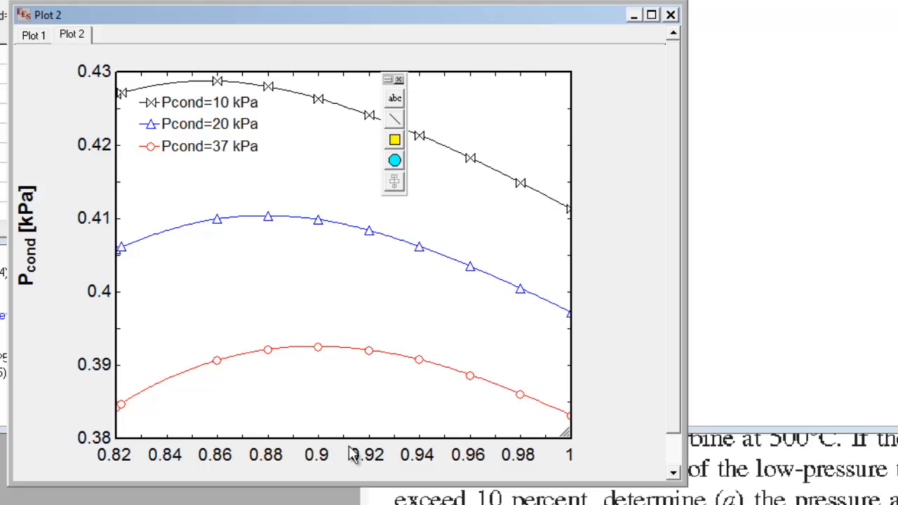
double_click(371, 463)
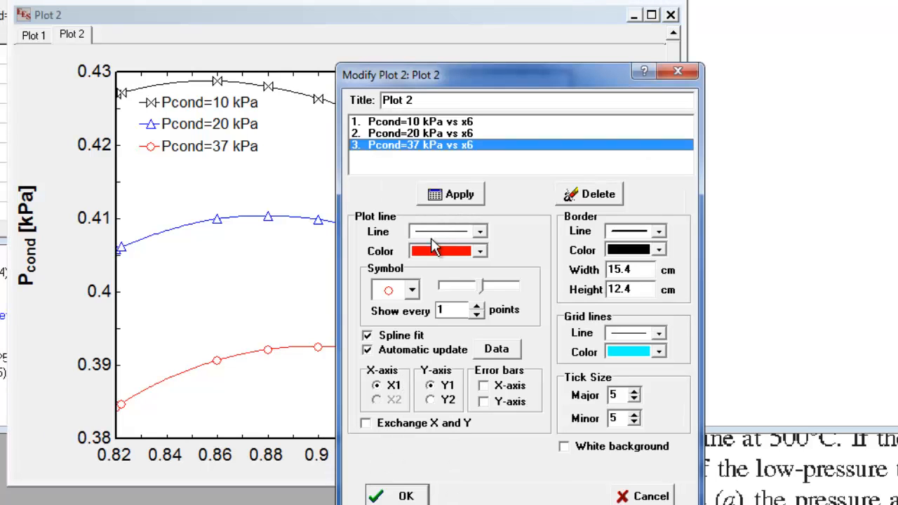
click(647, 496)
scroll(471, 437, down, 1)
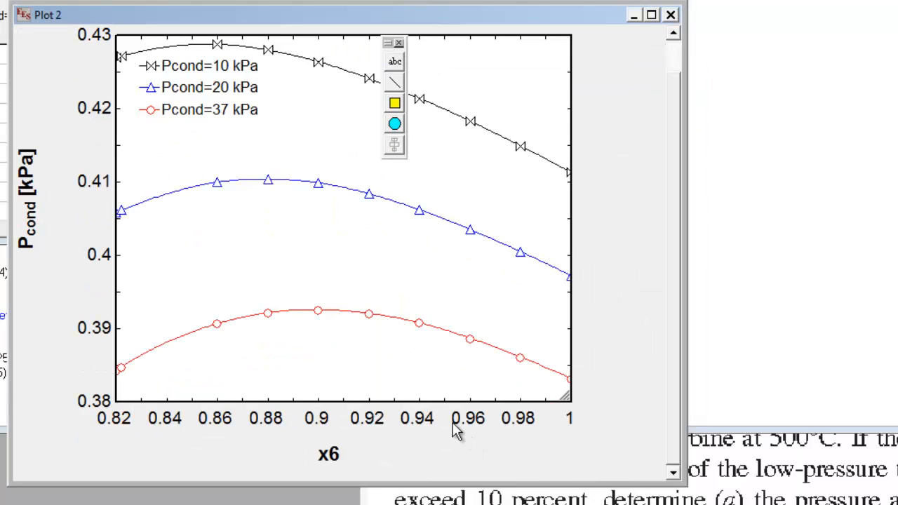
double_click(379, 430)
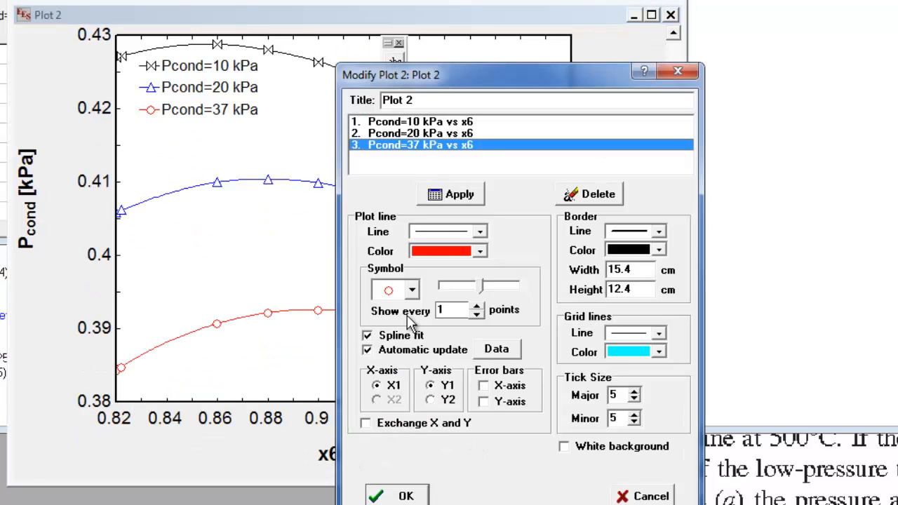
click(647, 496)
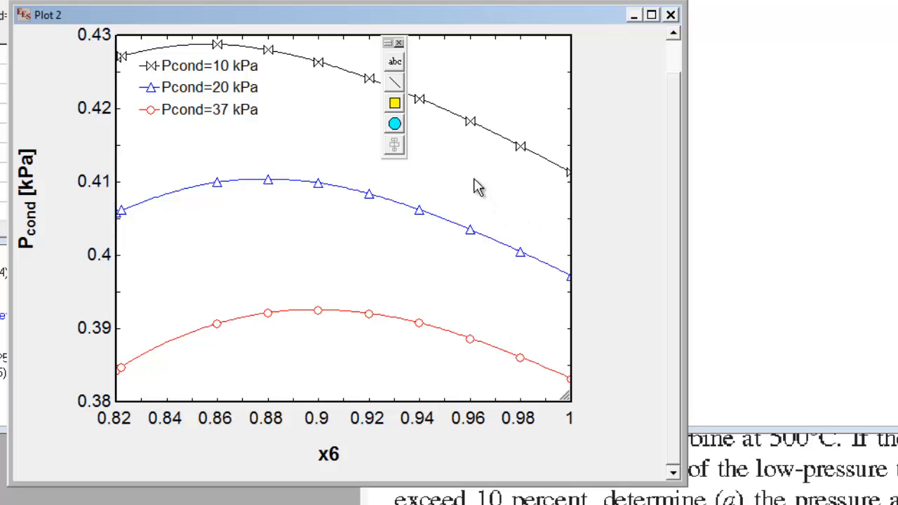
- Move the floating drawing toolbar off the curves of Plot 2 and close it
drag(391, 45, 631, 59)
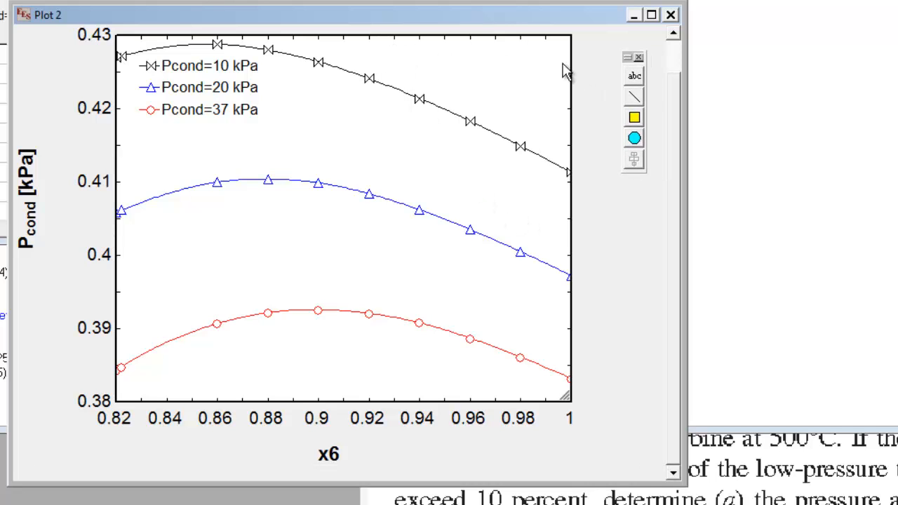
click(639, 57)
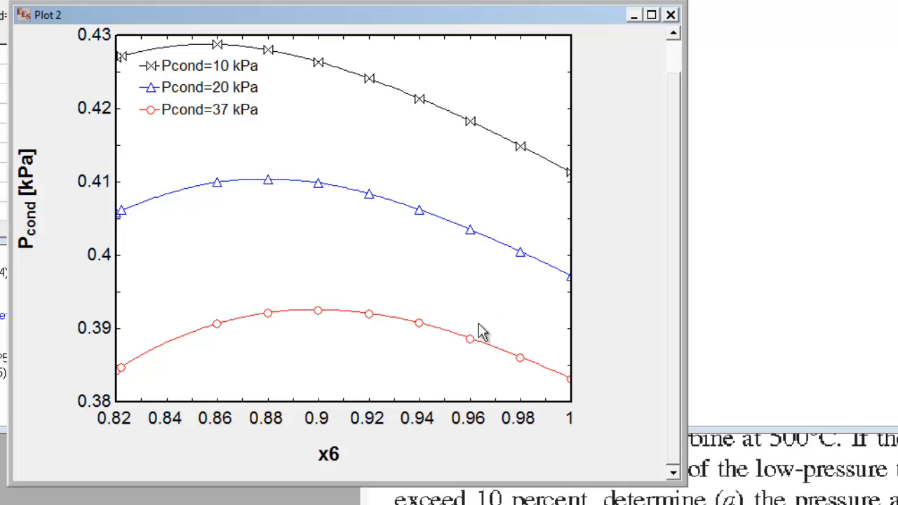
- Turn on grid lines for the lower x-axis of Plot 2
double_click(421, 421)
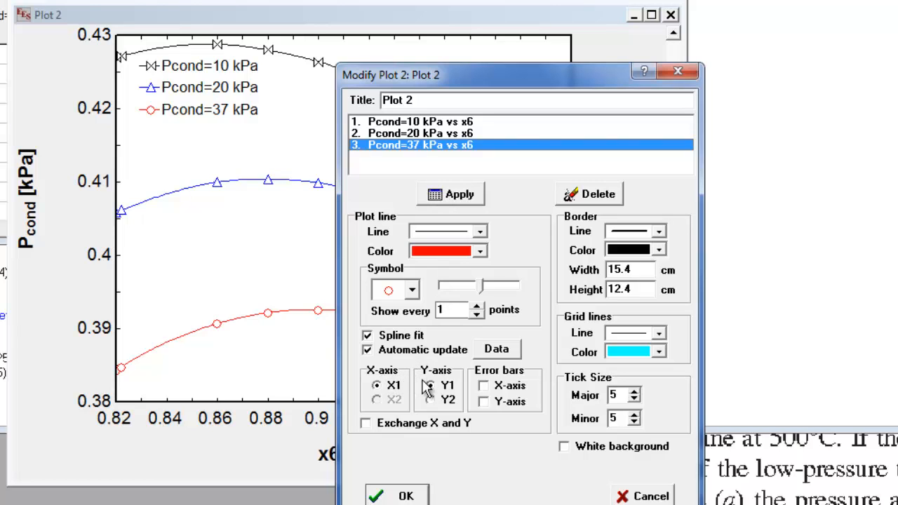
click(395, 495)
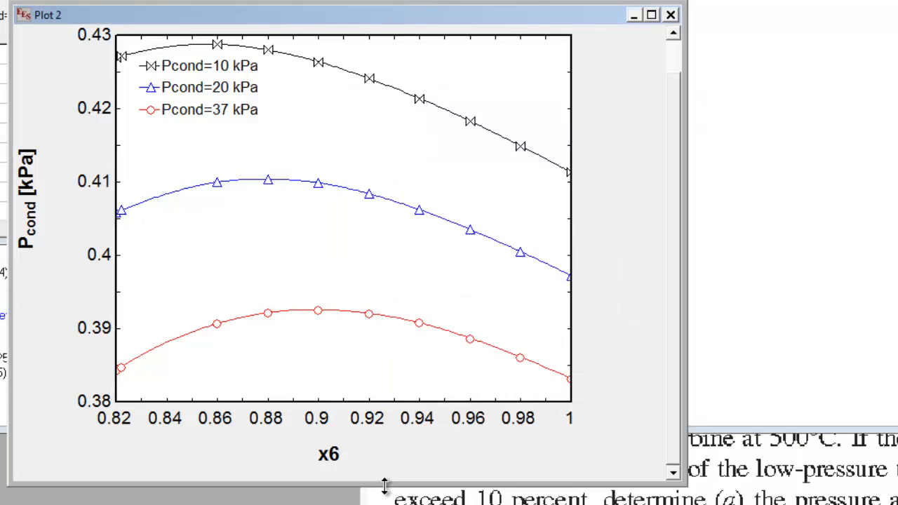
double_click(216, 426)
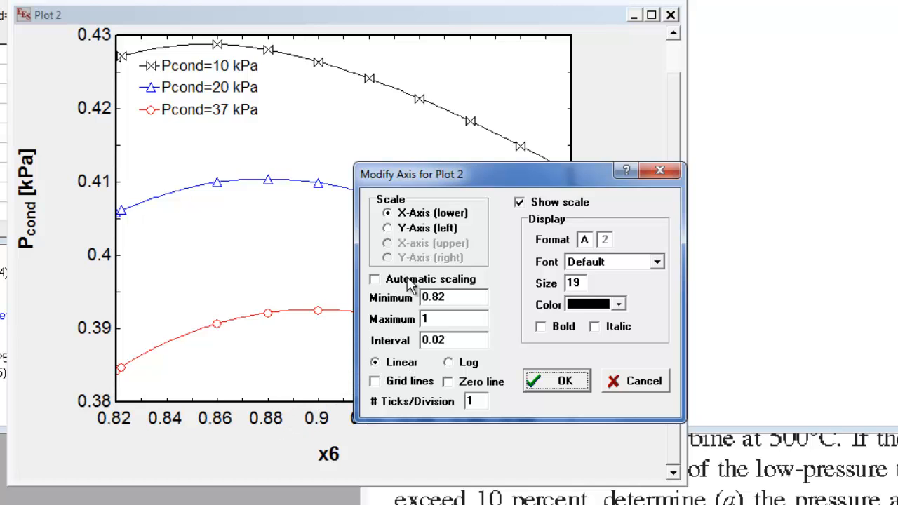
click(396, 385)
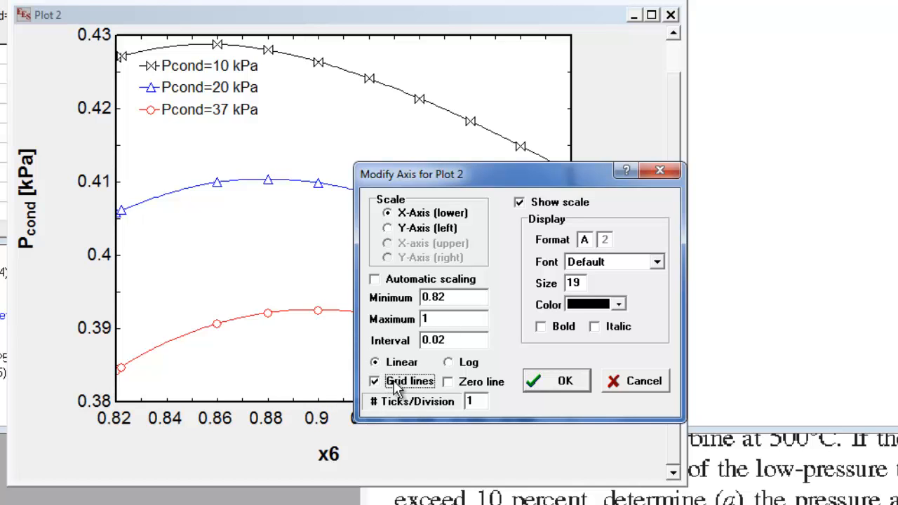
click(543, 384)
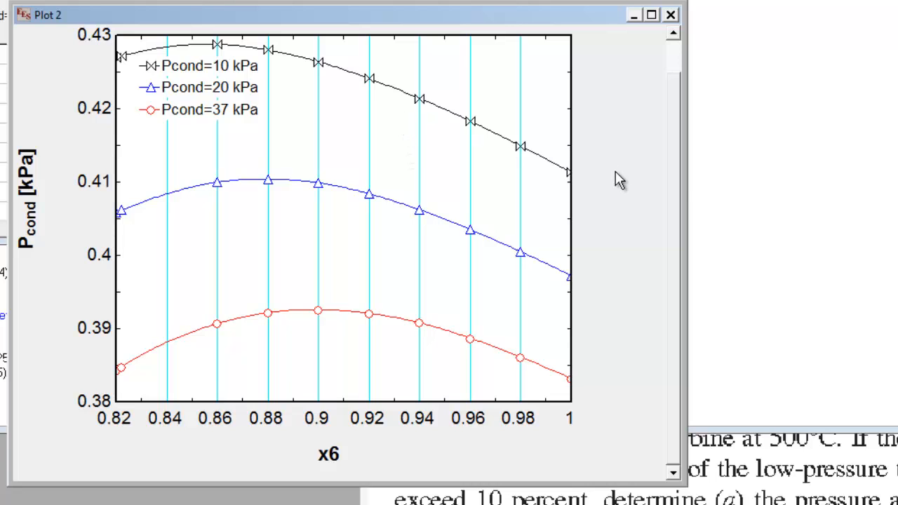
drag(674, 176, 675, 121)
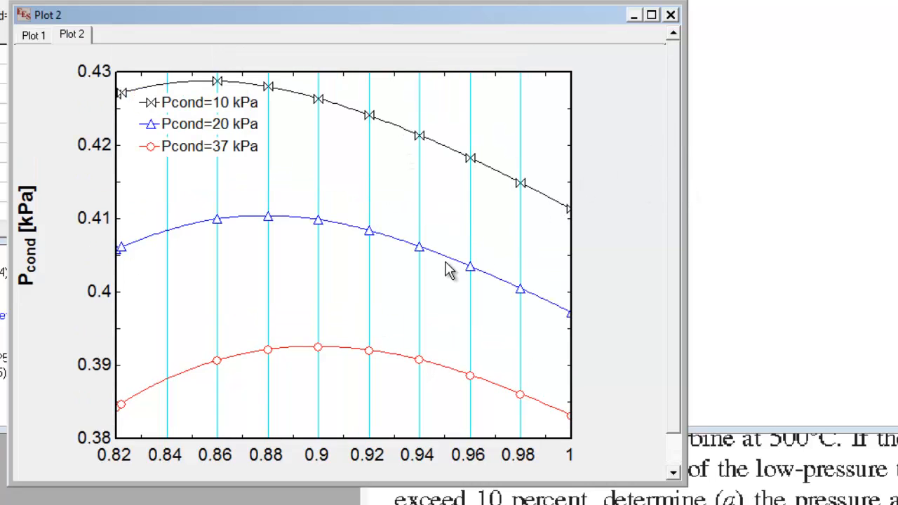